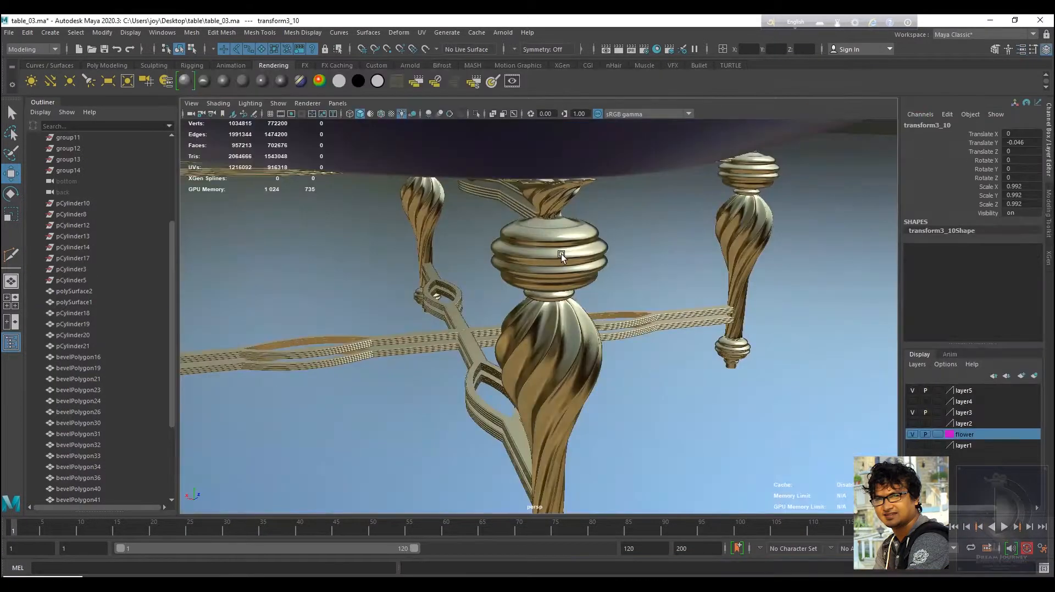
Close the render view and inspect the table model from several angles in the viewport.
click(562, 254)
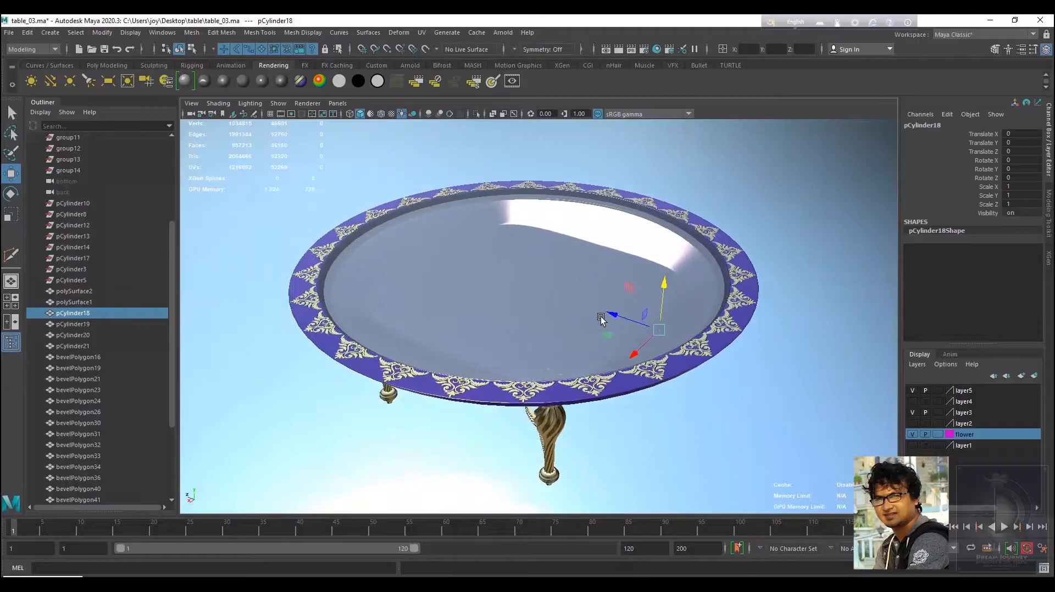
scroll(631, 341, up, 3)
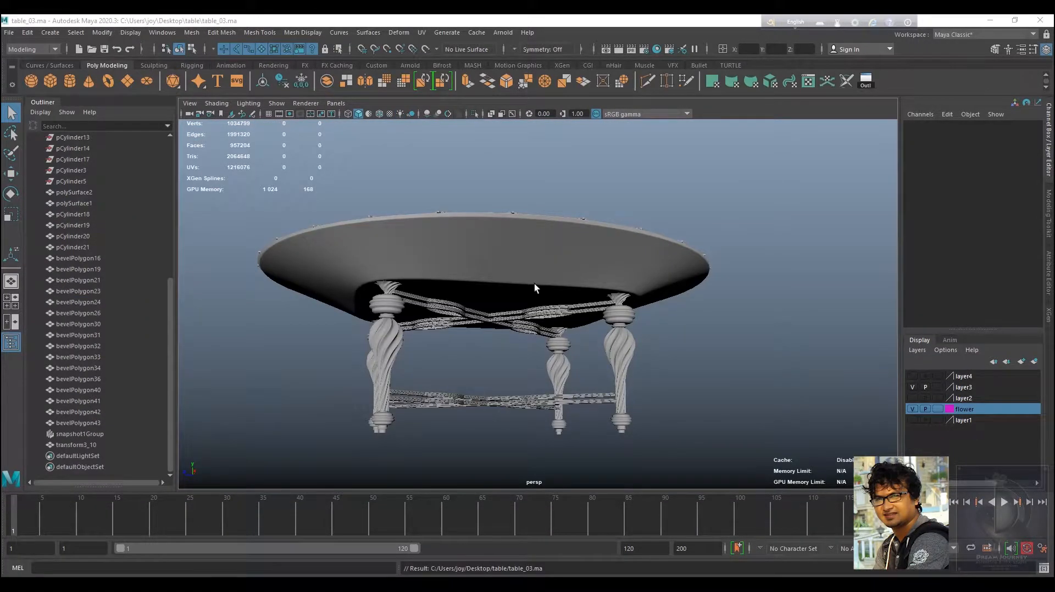
alt+drag(534, 284, 604, 299)
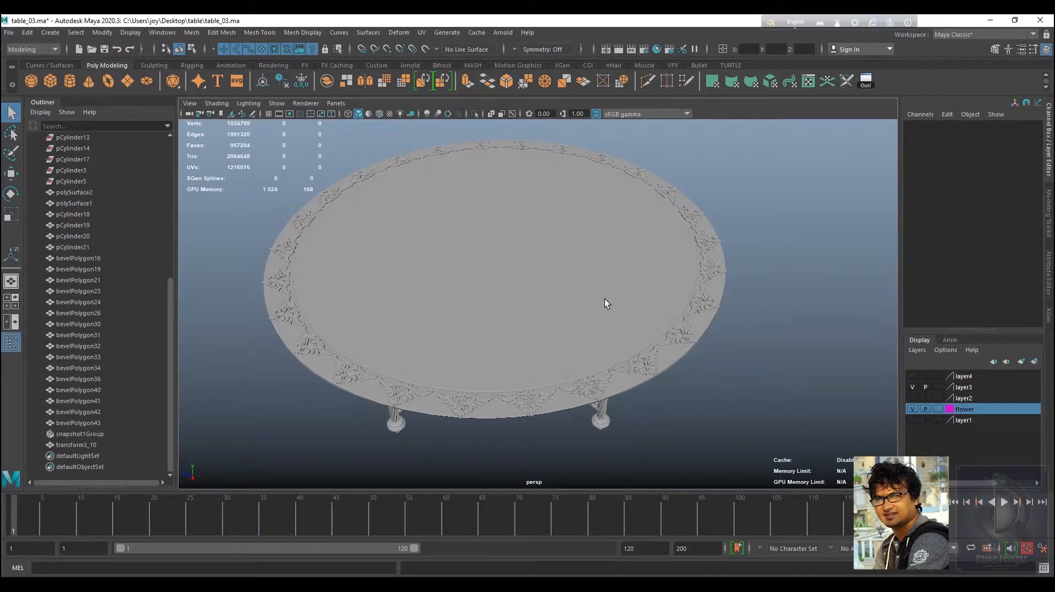
scroll(592, 338, up, 3)
alt+middle_drag(593, 338, 659, 330)
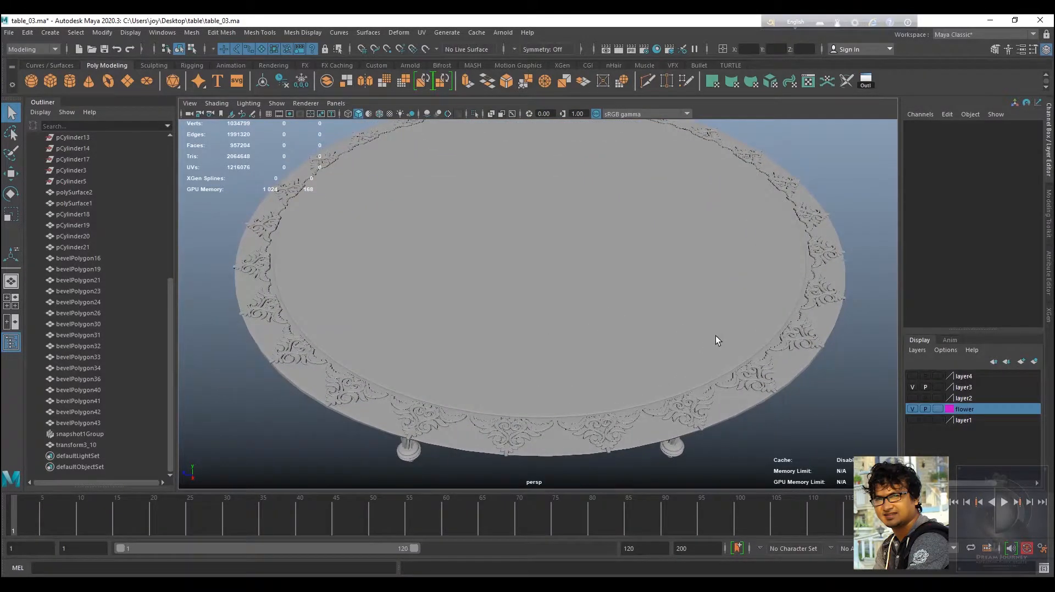
scroll(548, 295, down, 3)
alt+drag(549, 294, 589, 361)
scroll(567, 266, up, 3)
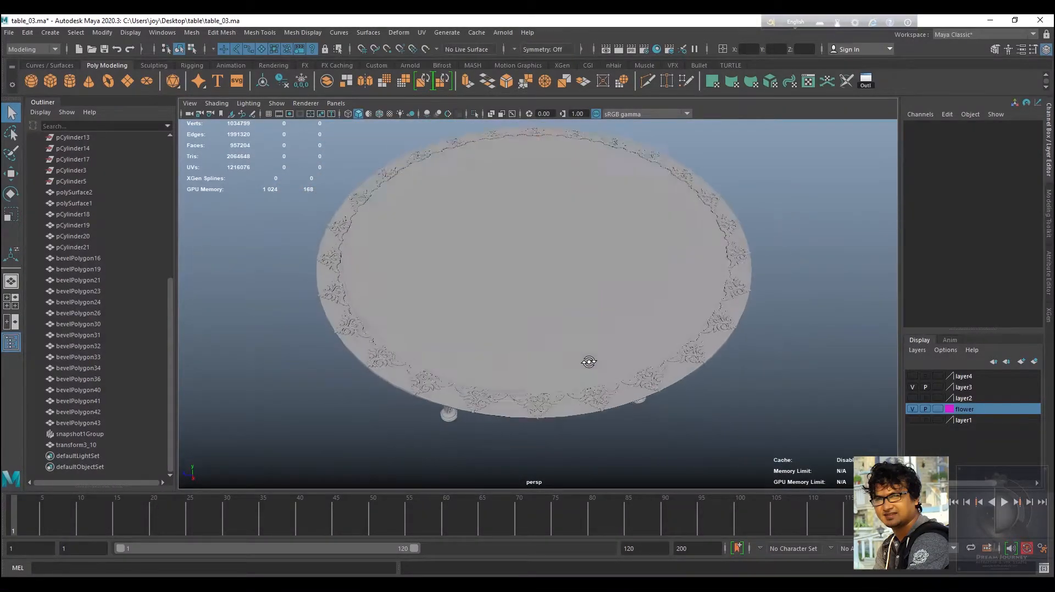
scroll(549, 379, up, 5)
Inspect the flower ornaments around the table top and the leg pieces by selecting and orbiting around them.
click(520, 401)
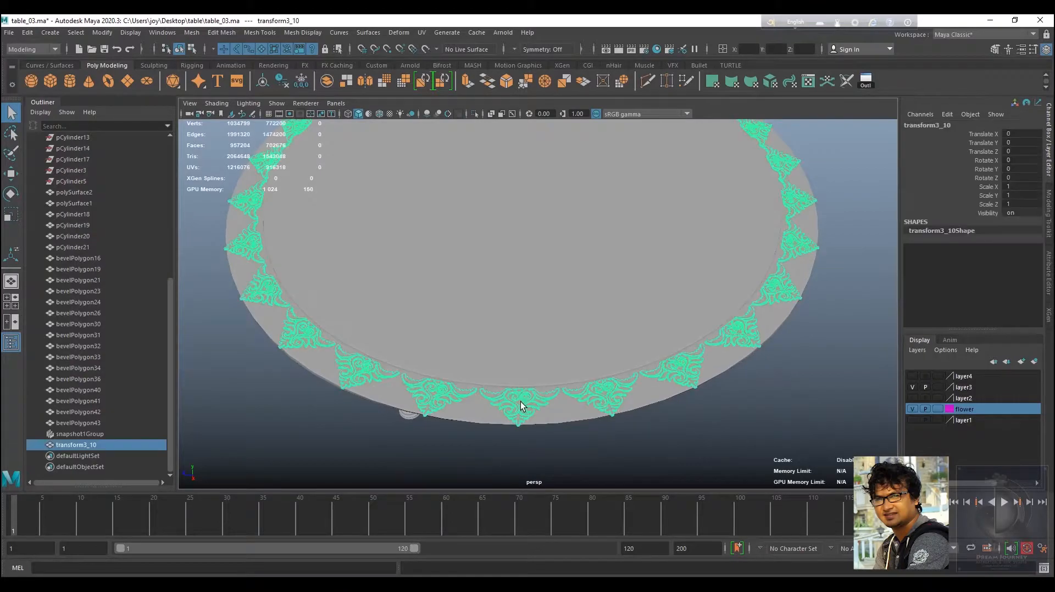
click(772, 379)
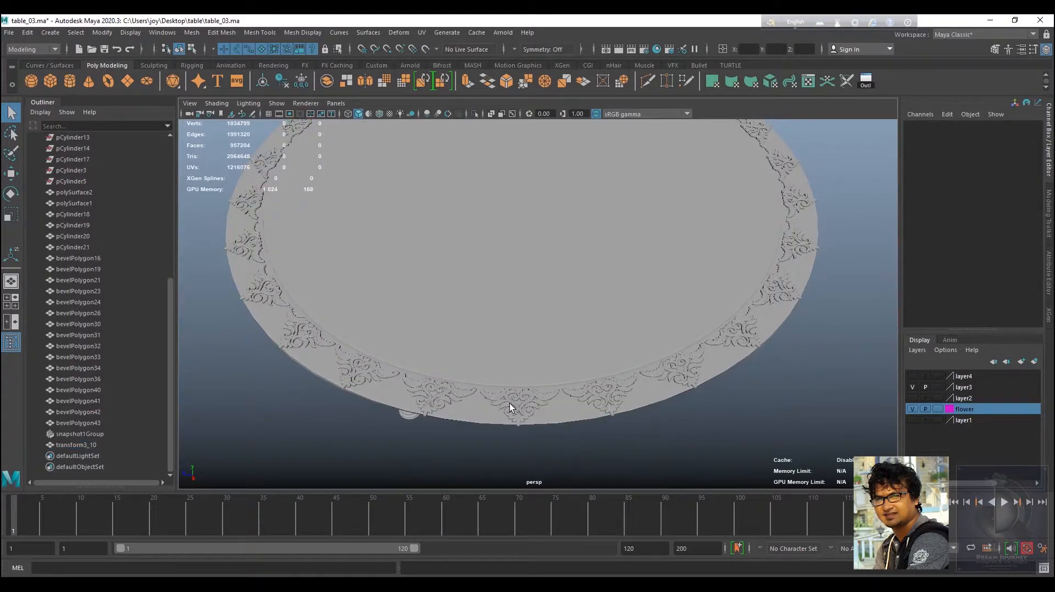
click(511, 400)
alt+drag(511, 401, 687, 308)
alt+drag(490, 329, 643, 265)
alt+middle_drag(644, 265, 647, 296)
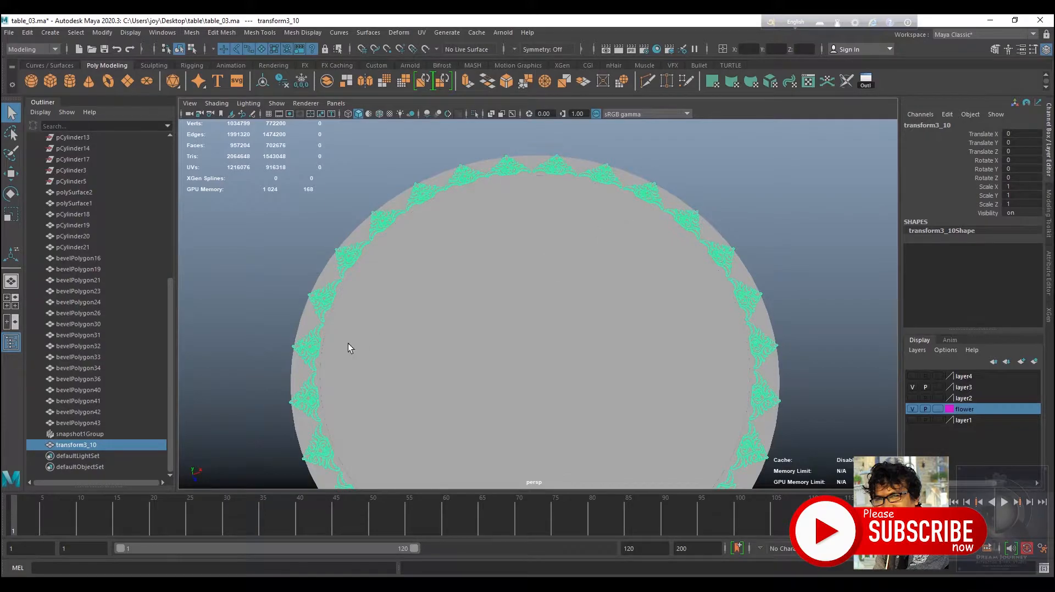
alt+drag(348, 344, 395, 324)
alt+right_drag(394, 325, 487, 458)
alt+drag(486, 459, 446, 363)
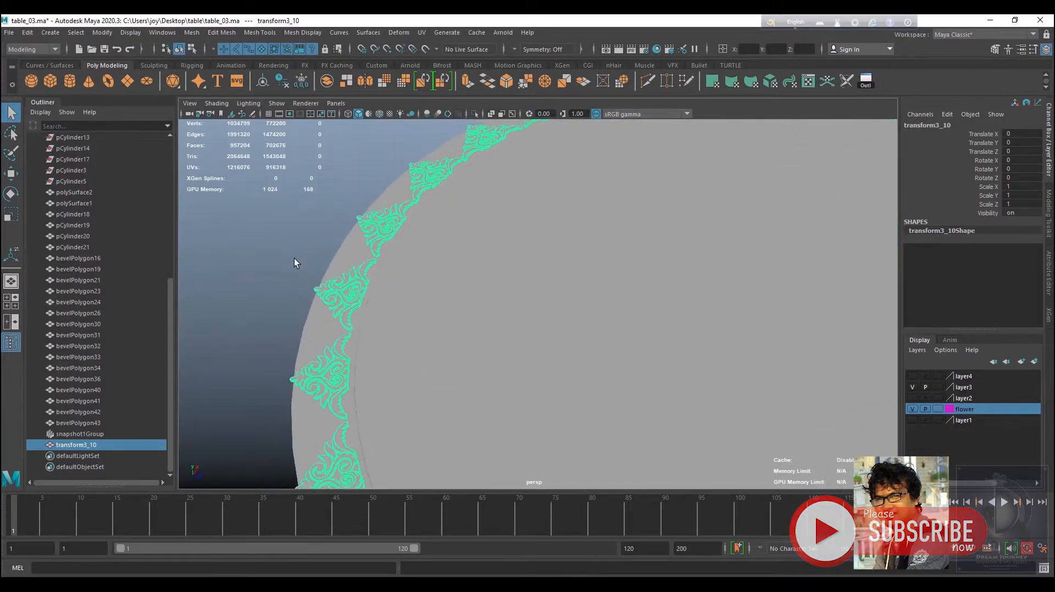
click(297, 264)
click(379, 226)
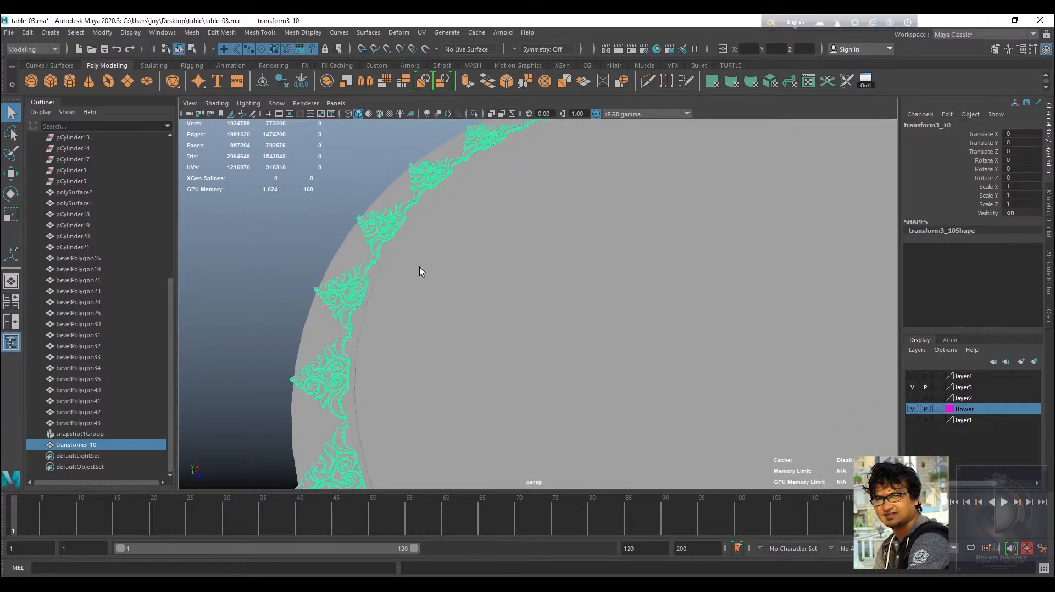
alt+right_drag(420, 267, 241, 217)
alt+drag(572, 329, 521, 344)
drag(517, 389, 492, 419)
scroll(509, 345, up, 5)
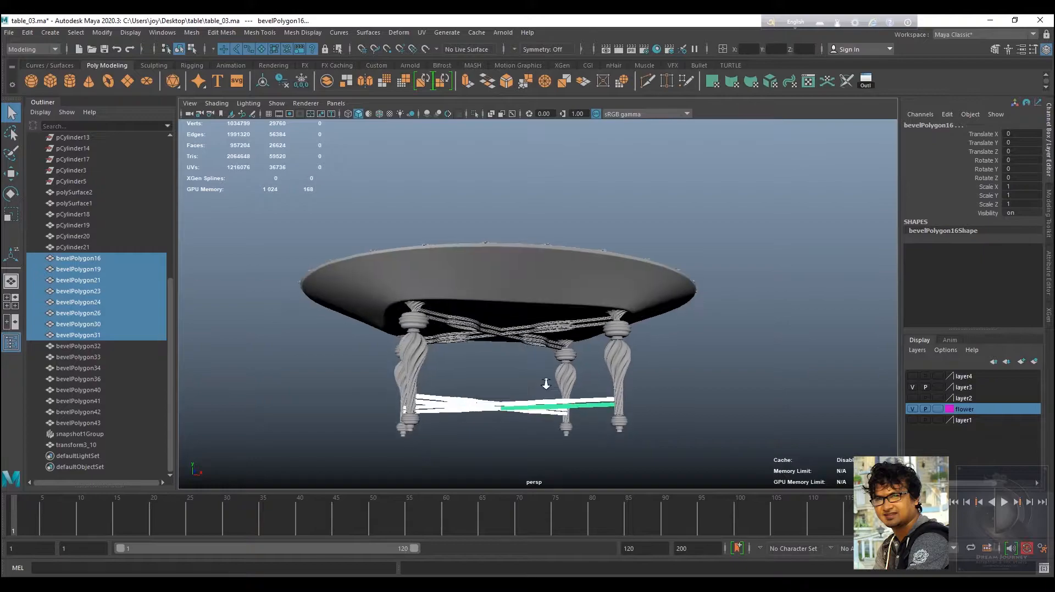
alt+drag(457, 341, 454, 364)
click(432, 361)
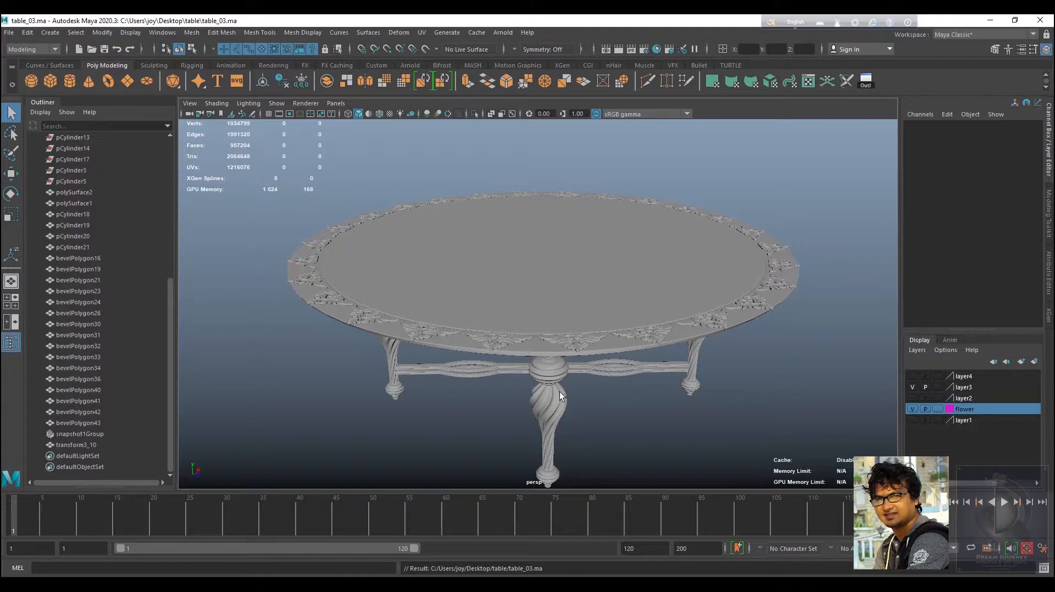
Open Hypershade and create an aiStandardSurface material node in the graph.
click(657, 50)
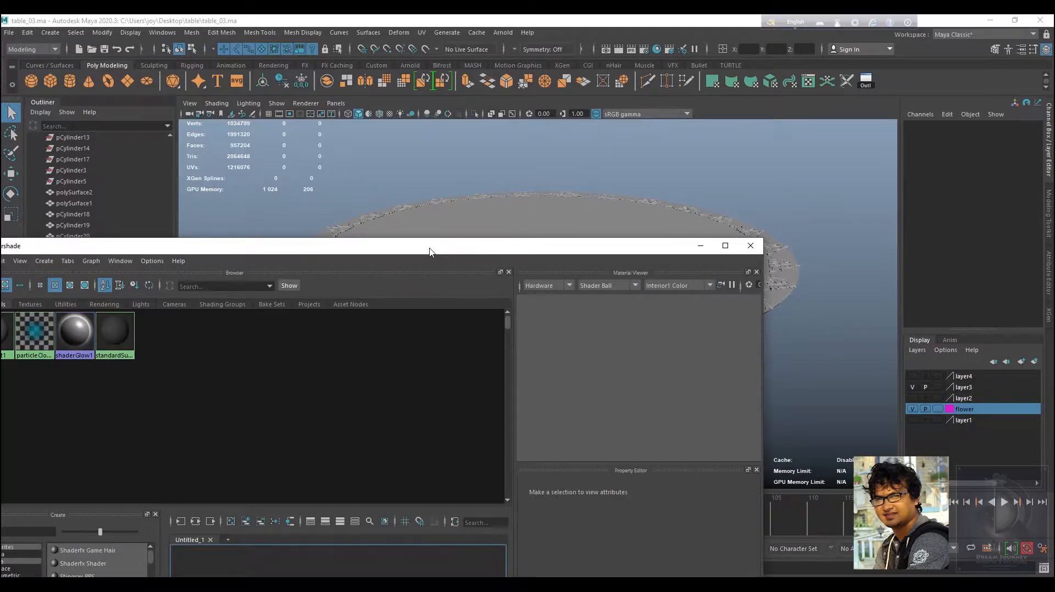
drag(429, 252, 696, 86)
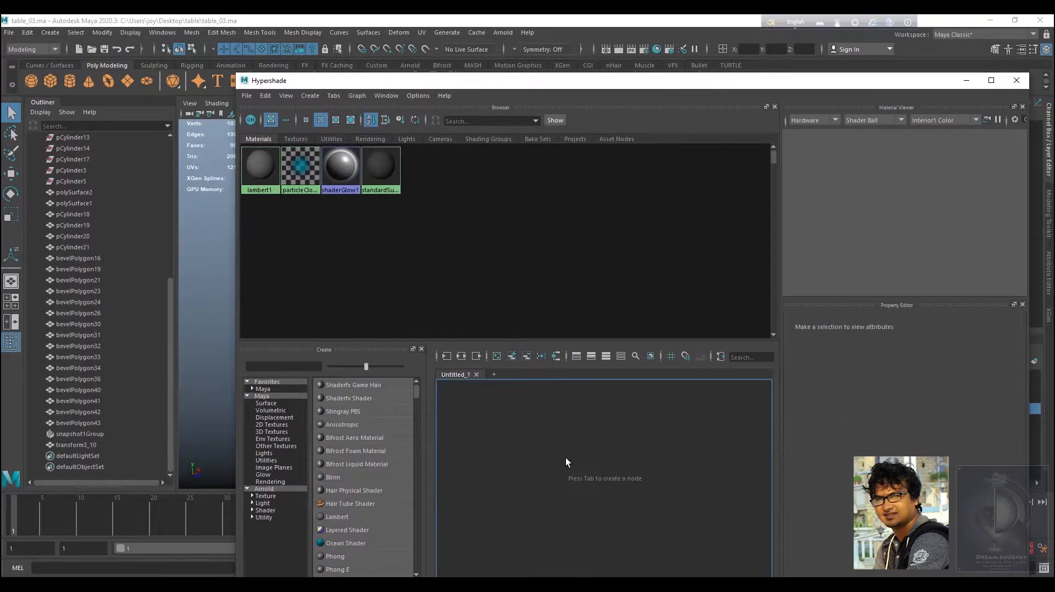
key(Tab)
text(aistand)
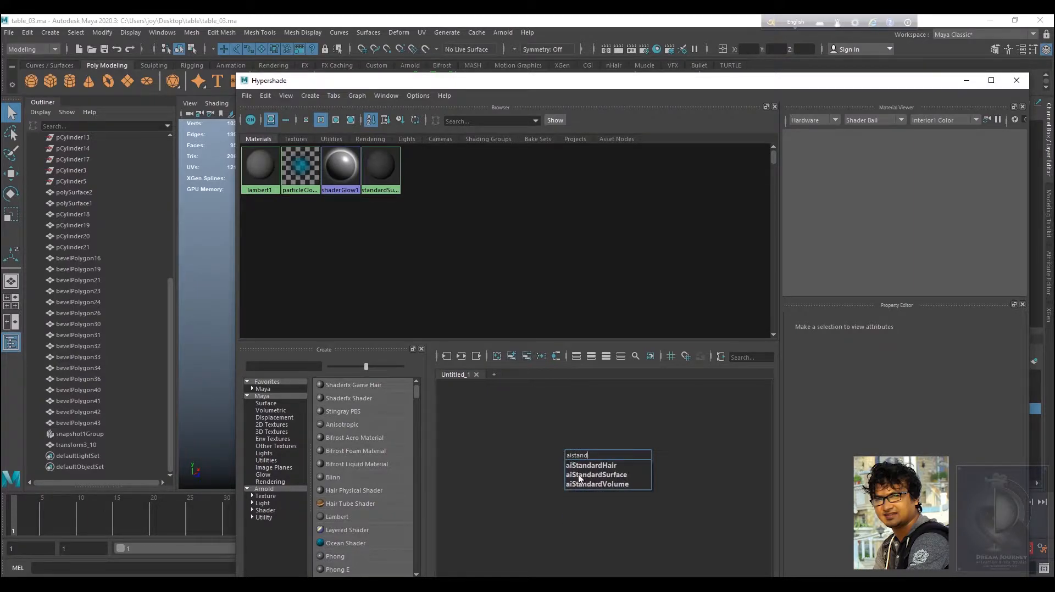
click(578, 475)
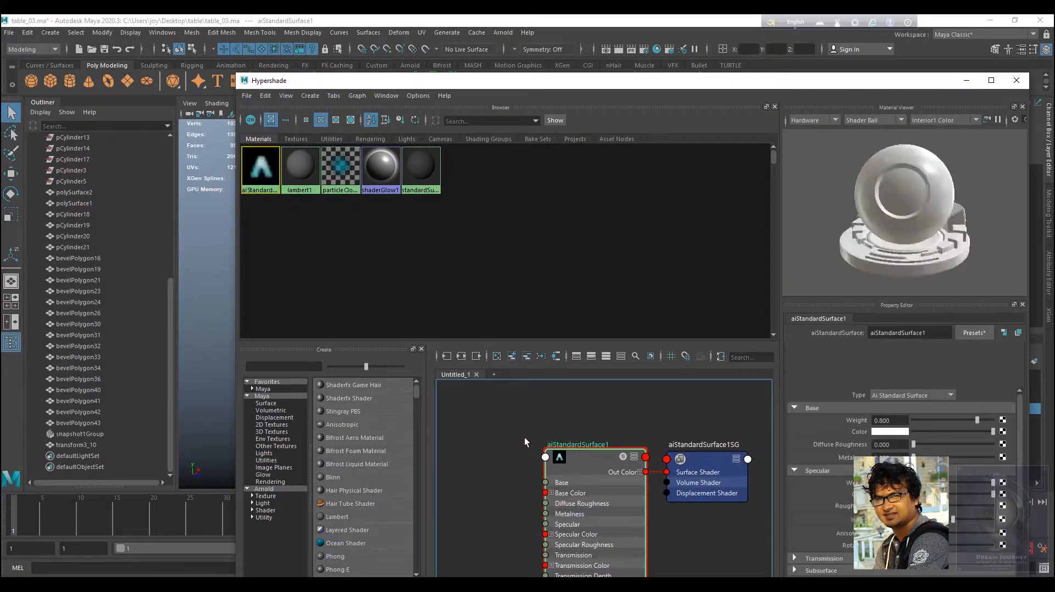
drag(576, 457, 526, 441)
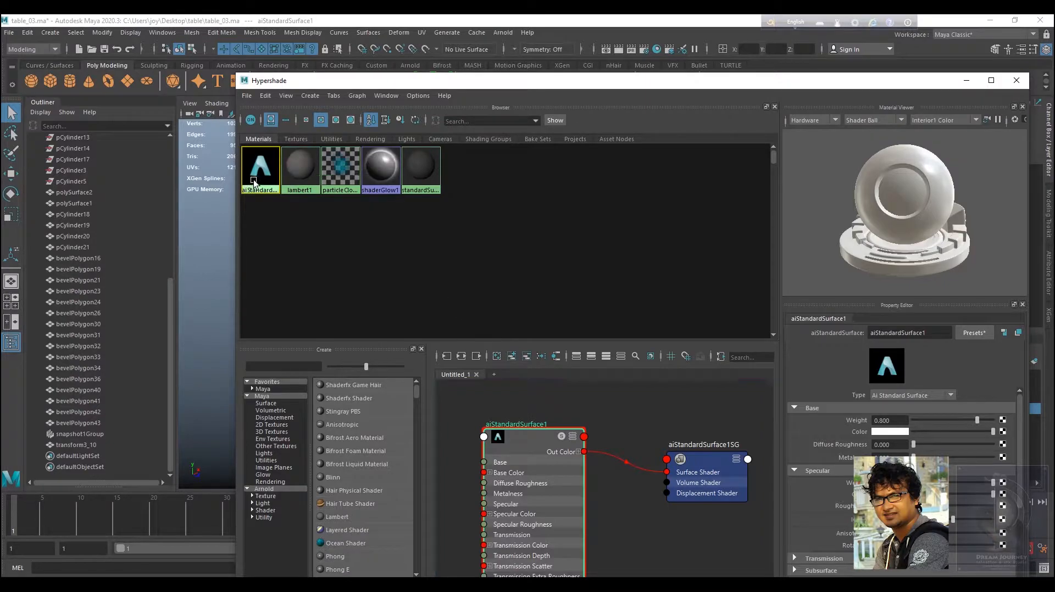
Rename the new aiStandardSurface material to gold_mtl.
click(934, 332)
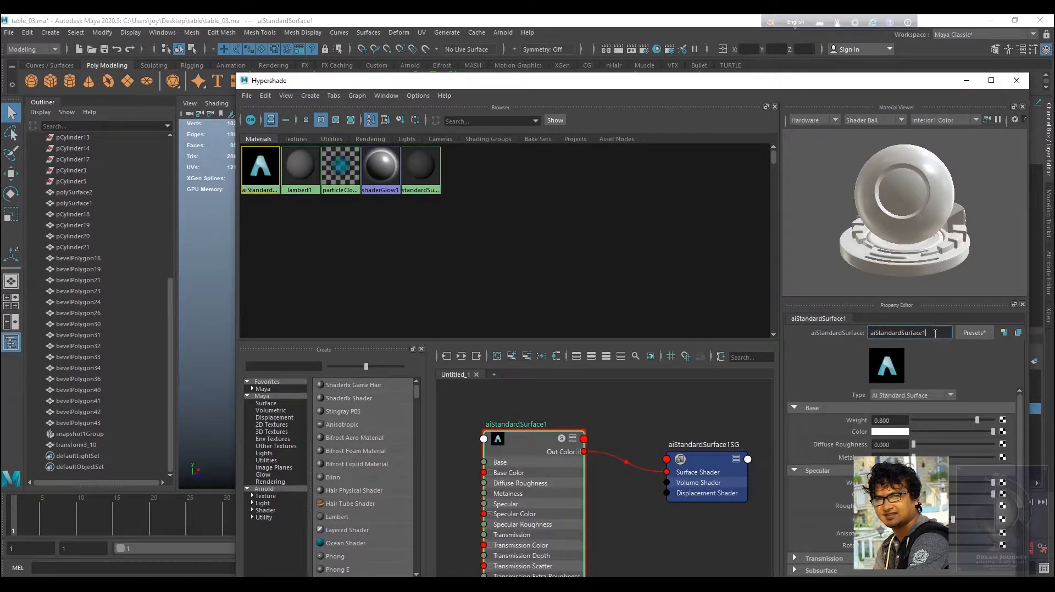
drag(935, 334, 823, 332)
text(golo)
text(_mtl)
key(Return)
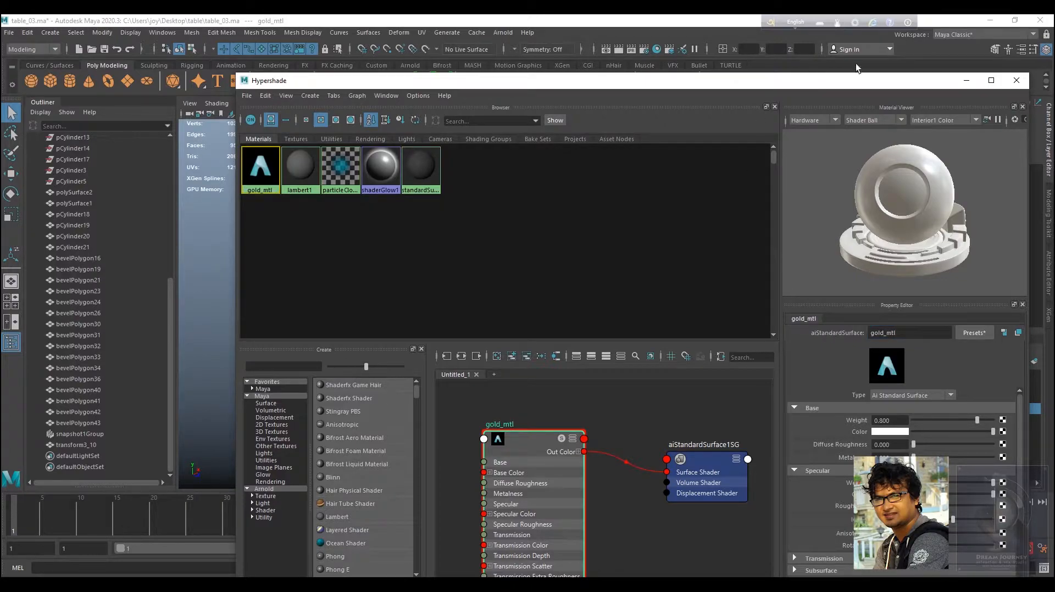
click(533, 435)
drag(789, 86, 743, 83)
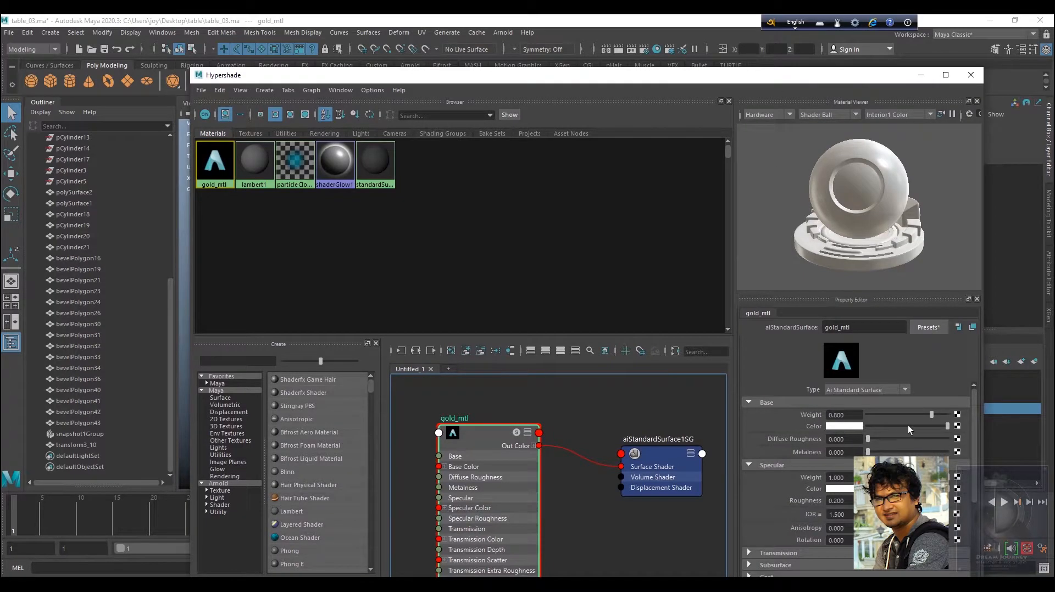
click(957, 426)
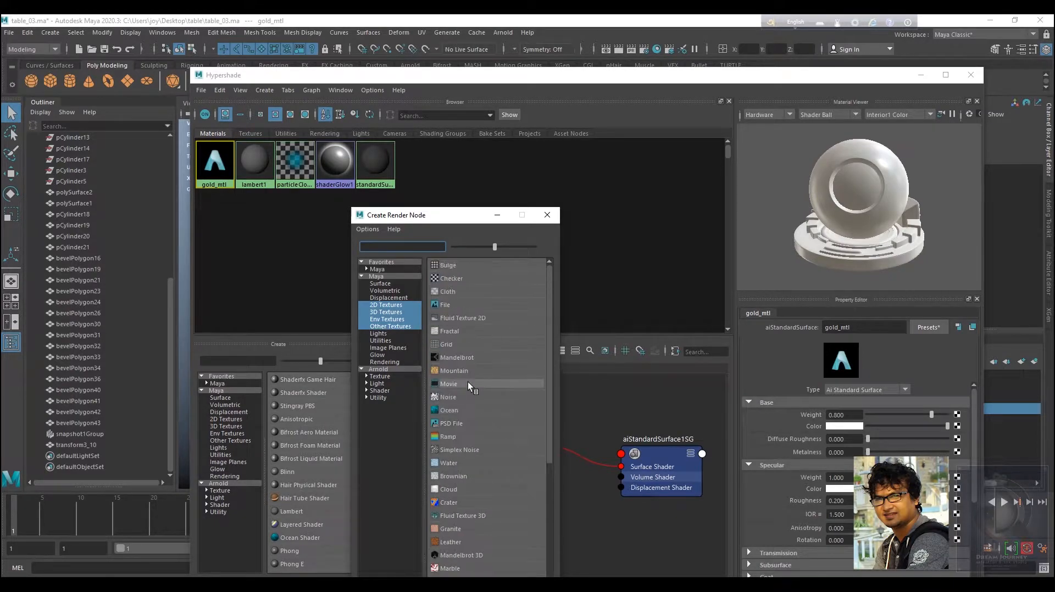
click(547, 215)
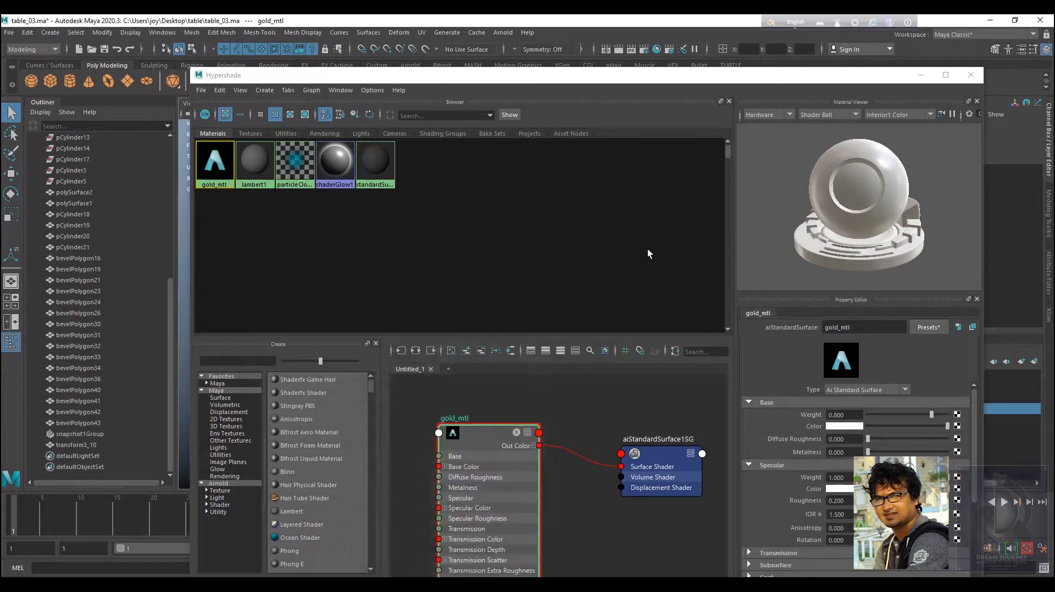
Set the gold_mtl base colour to a golden yellow in the colour picker.
click(848, 427)
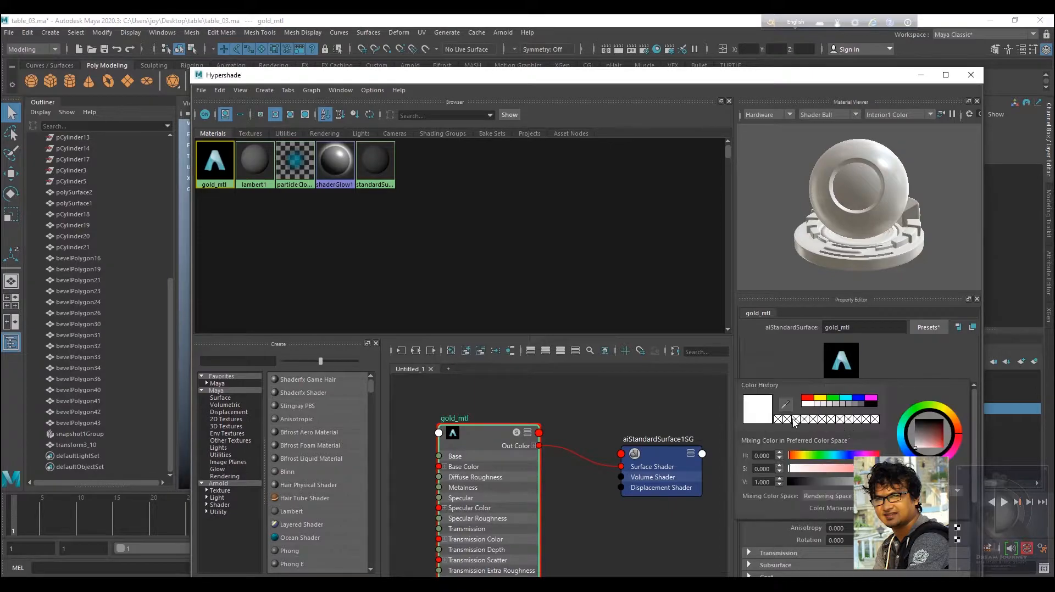
mouse_move(955, 429)
mouse_down()
mouse_move(949, 411)
mouse_move(933, 447)
mouse_move(958, 420)
mouse_move(941, 447)
mouse_up()
click(939, 439)
drag(858, 482, 880, 482)
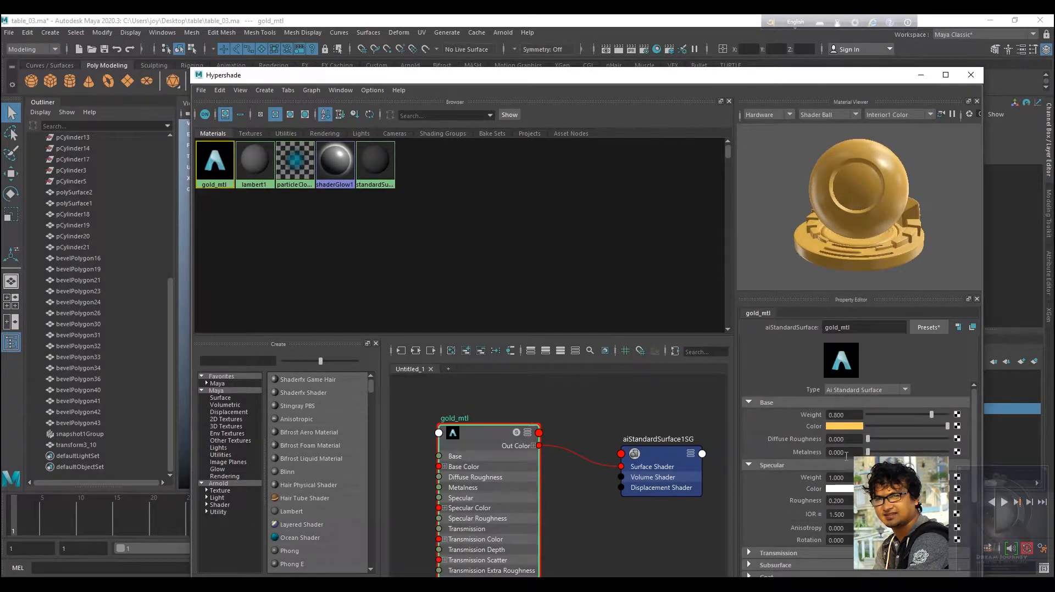
Raise the metalness to about 0.685 and the specular roughness to about 0.238.
drag(868, 451, 917, 453)
mouse_move(910, 209)
alt+mouse_down()
mouse_move(824, 201)
mouse_move(861, 170)
mouse_move(961, 220)
mouse_move(889, 154)
mouse_move(899, 200)
alt+mouse_up()
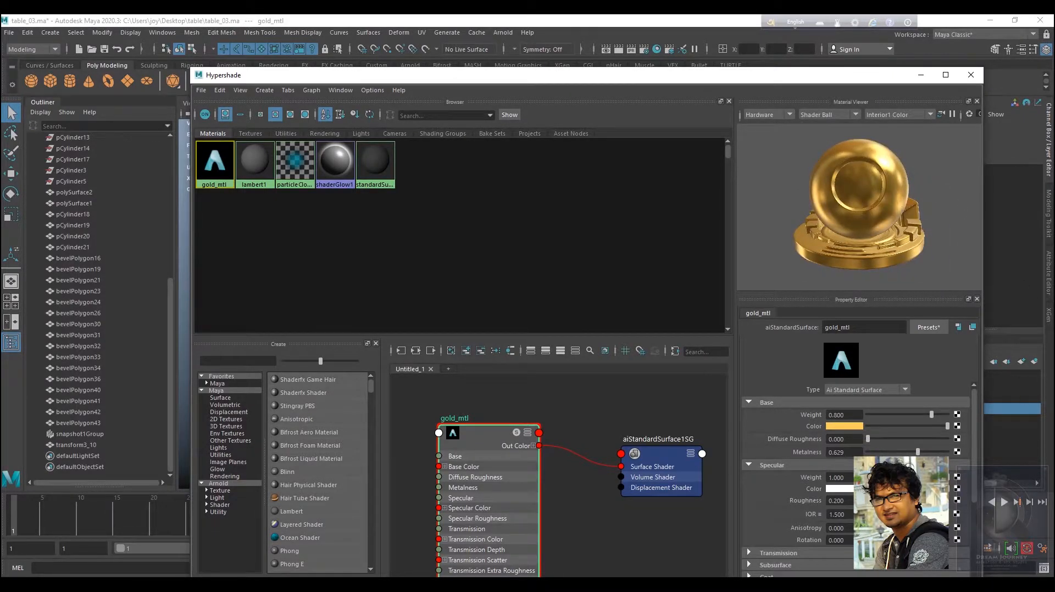
drag(884, 501, 886, 502)
alt+drag(896, 224, 839, 218)
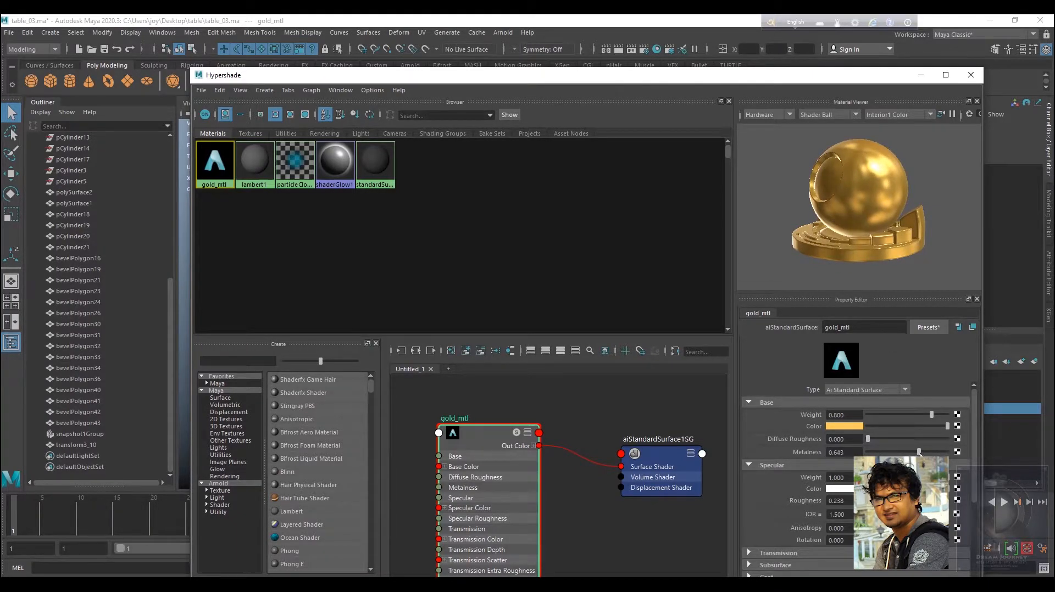
alt+drag(886, 223, 916, 229)
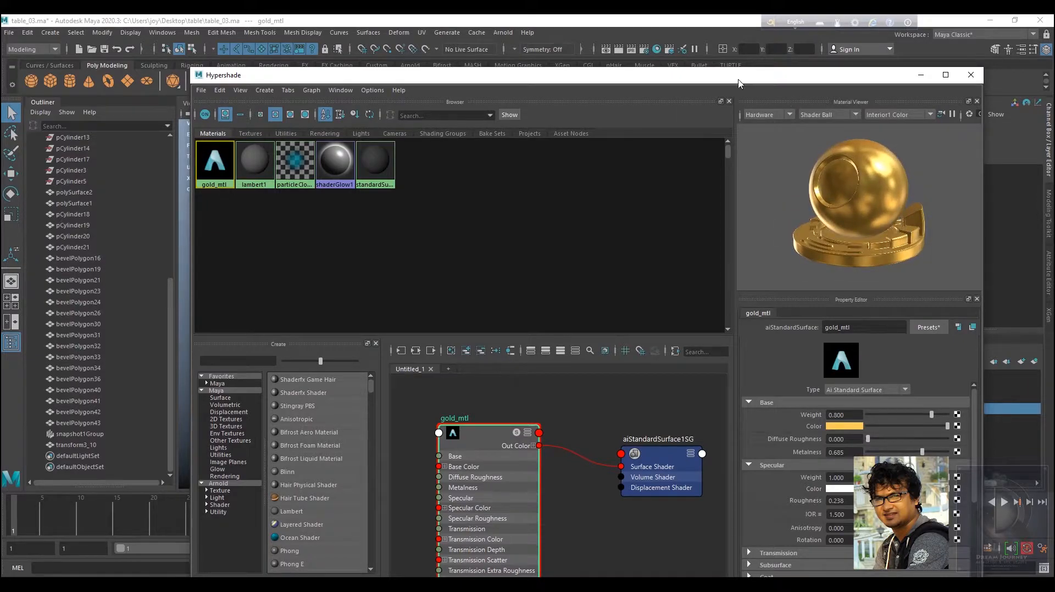
Select the table legs and the cross-bar bevel pieces in the viewport.
drag(746, 80, 832, 367)
alt+drag(536, 252, 562, 245)
click(561, 226)
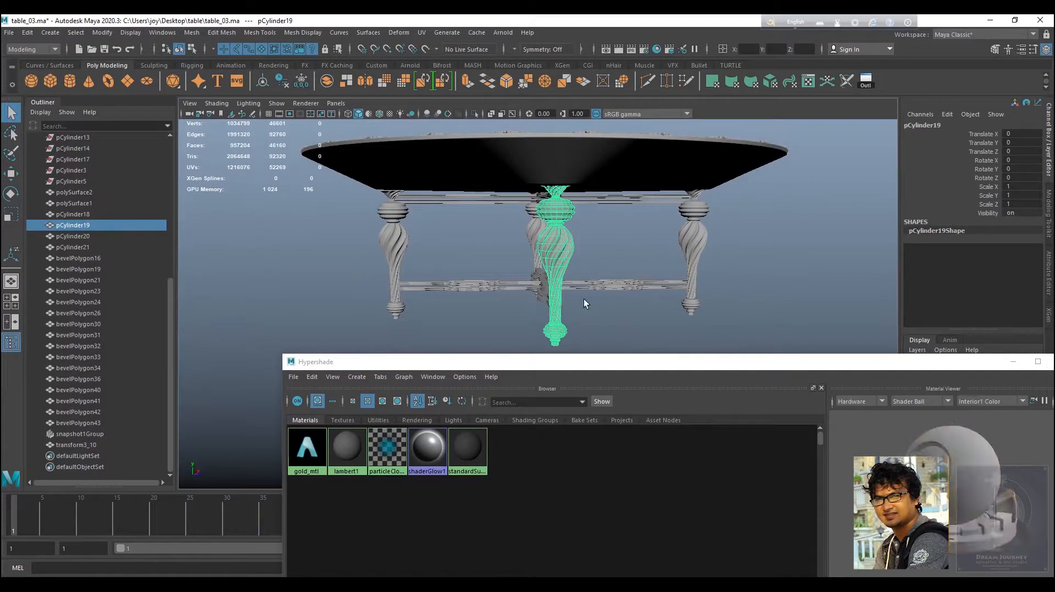
drag(745, 229, 347, 315)
alt+drag(705, 289, 616, 224)
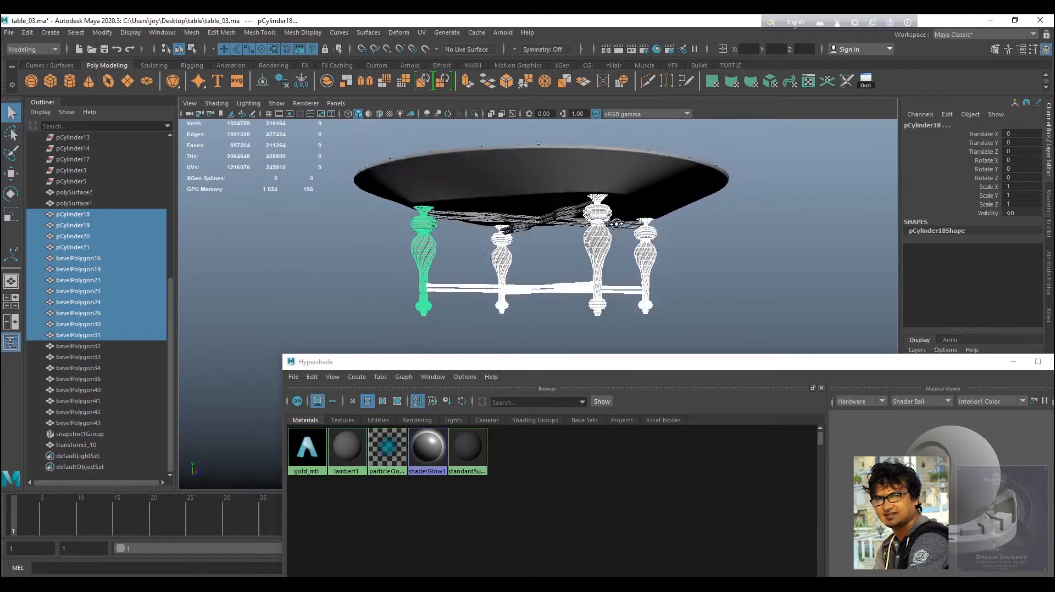
click(573, 213)
shift+click(570, 206)
alt+drag(548, 238, 533, 214)
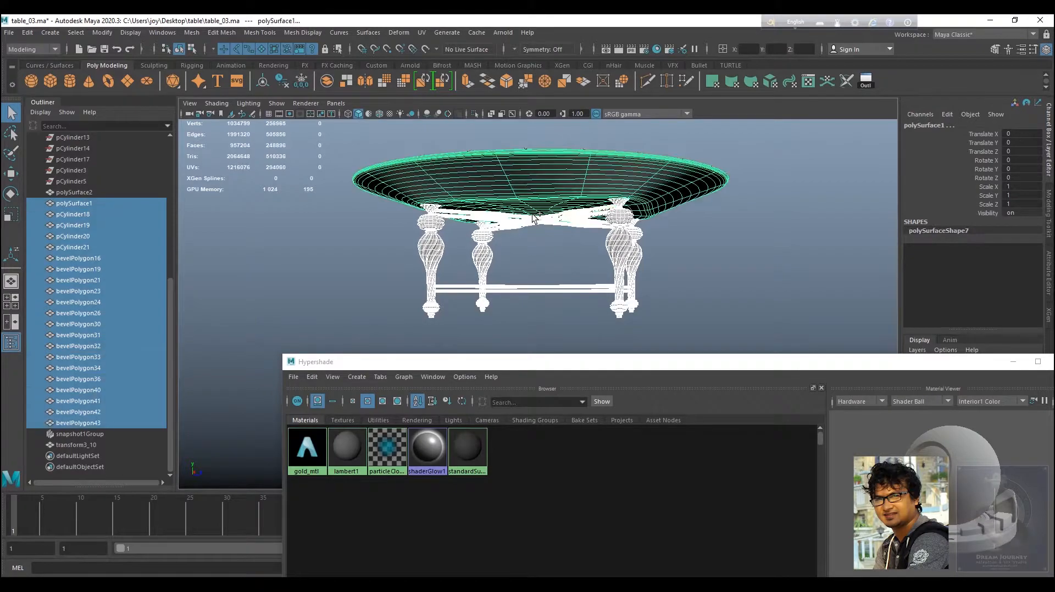
shift+drag(713, 214, 684, 180)
alt+drag(671, 248, 601, 246)
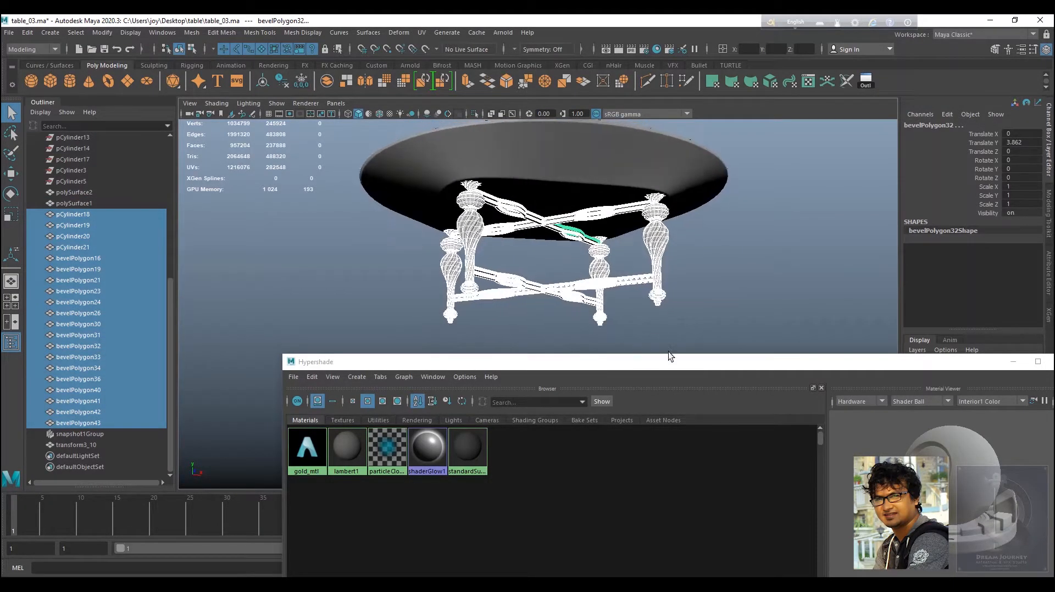
Assign gold_mtl to the selected legs and cross-bars.
drag(671, 361, 659, 196)
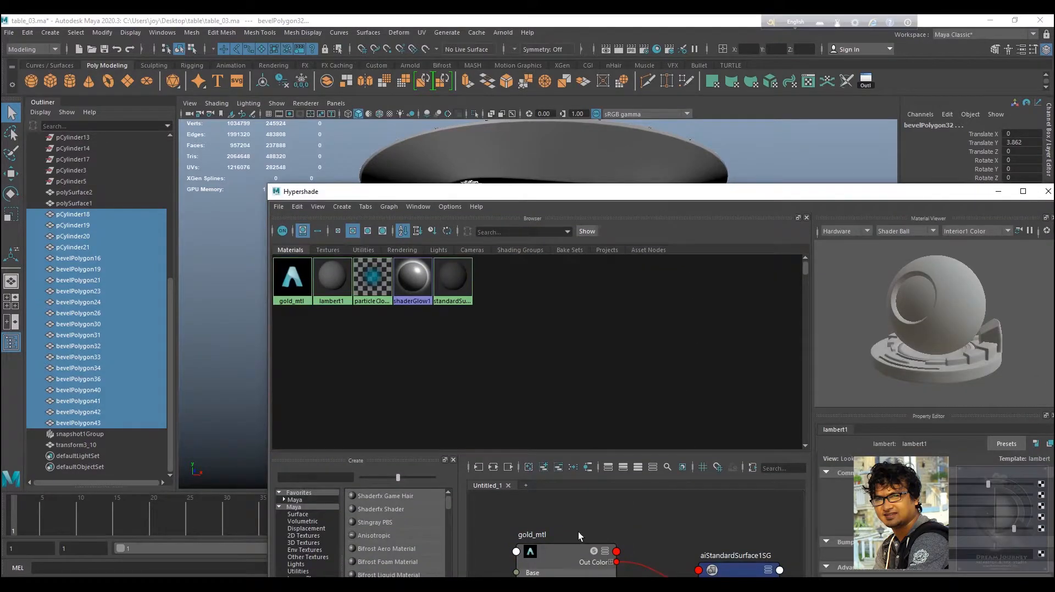
right_click(291, 278)
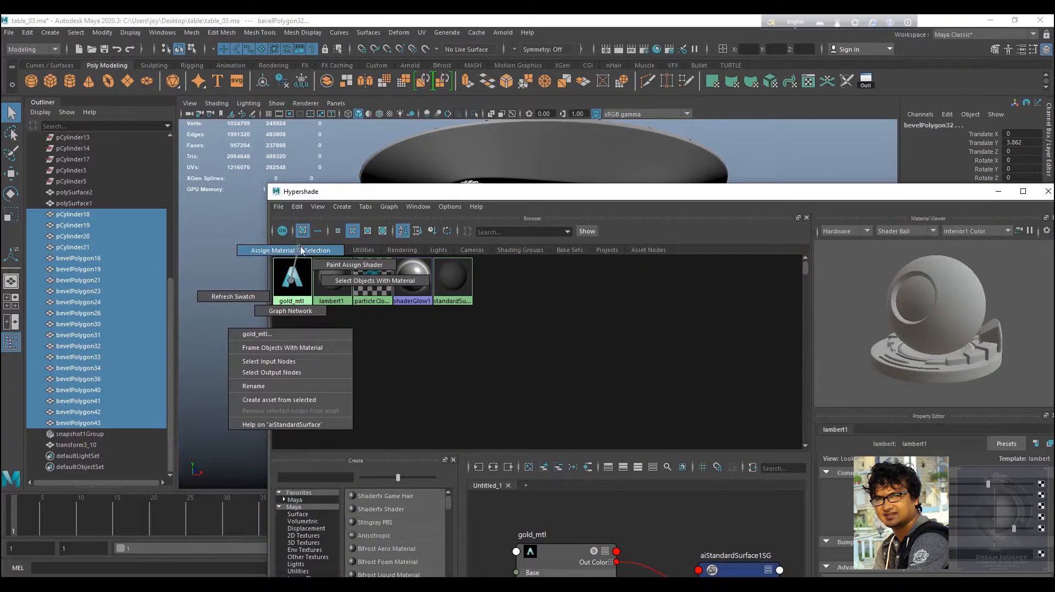
click(291, 251)
drag(593, 199, 676, 320)
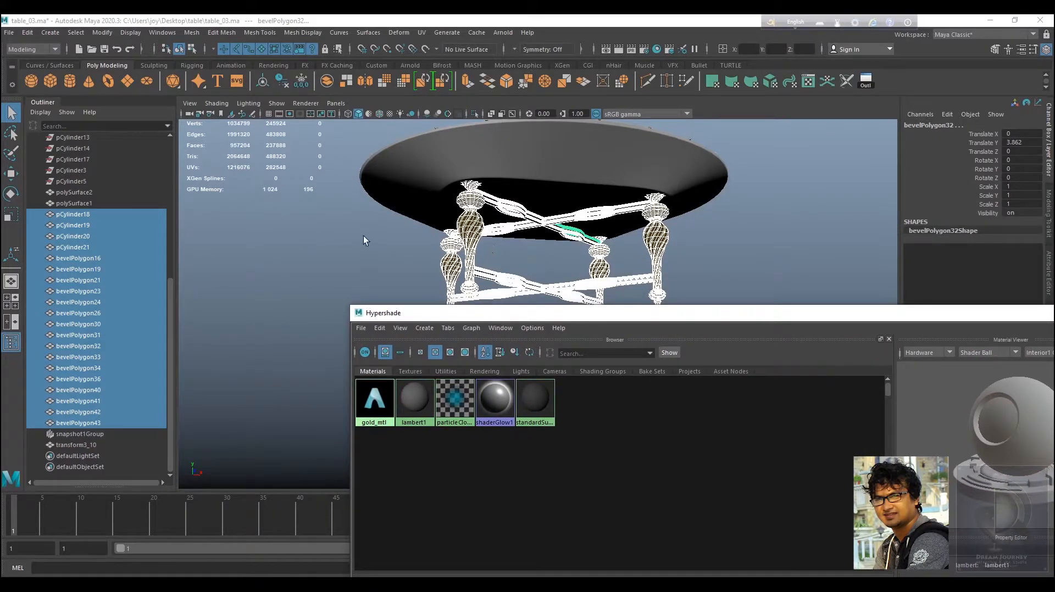
alt+drag(612, 186, 675, 209)
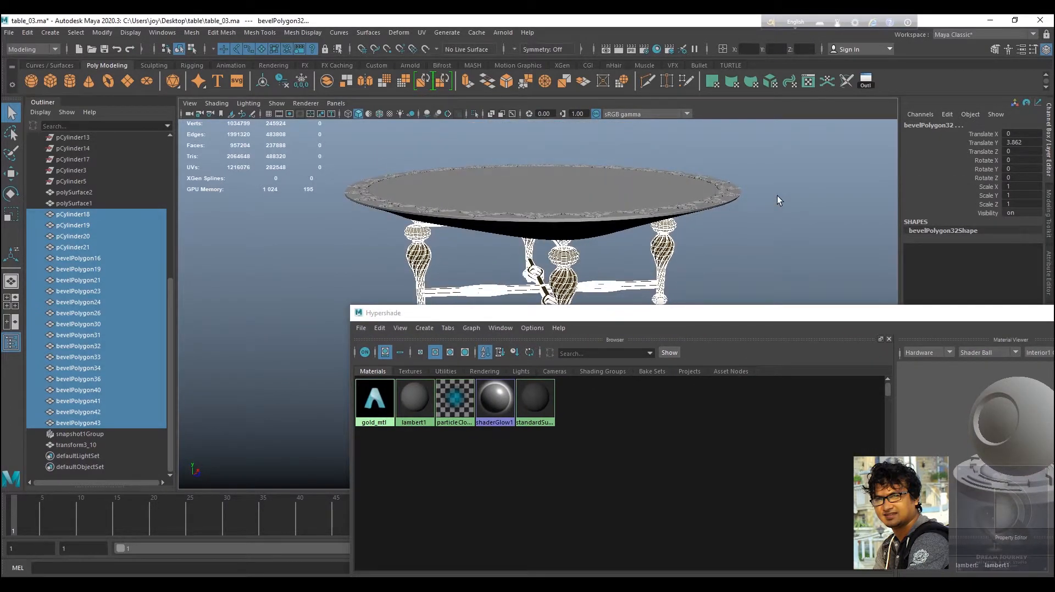
Select the carved ornaments around the tabletop rim and assign gold_mtl to them.
right_drag(523, 207, 572, 189)
click(219, 274)
alt+drag(558, 266, 590, 249)
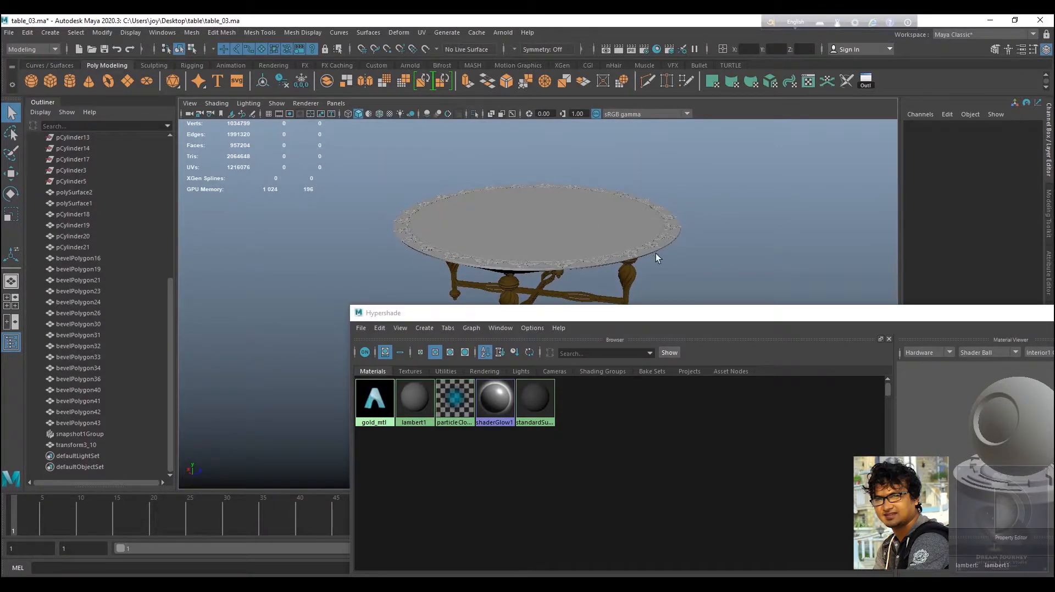
scroll(728, 260, up, 5)
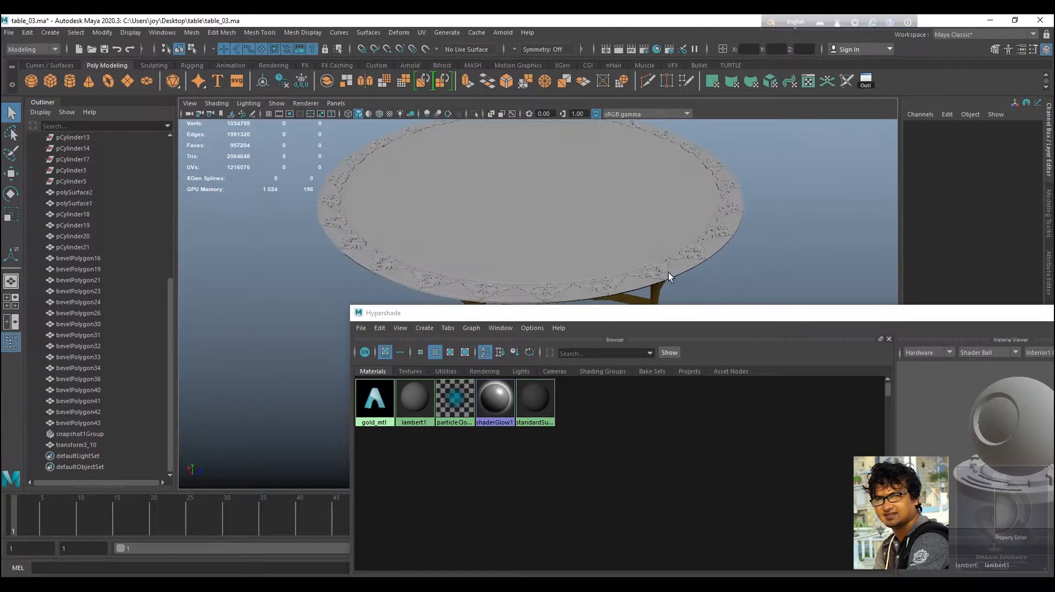
click(661, 273)
right_click(376, 406)
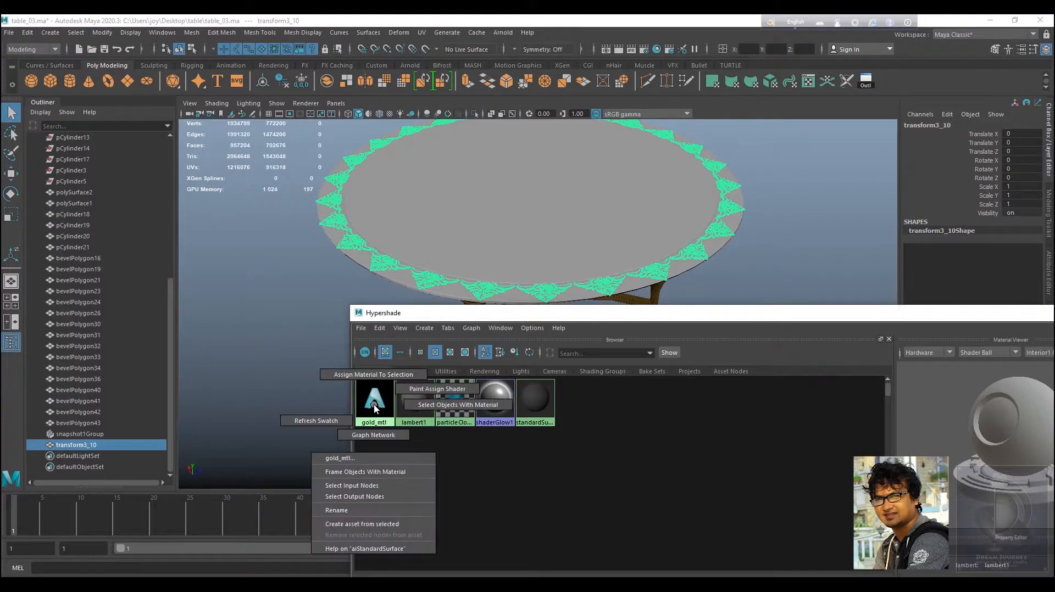
click(377, 375)
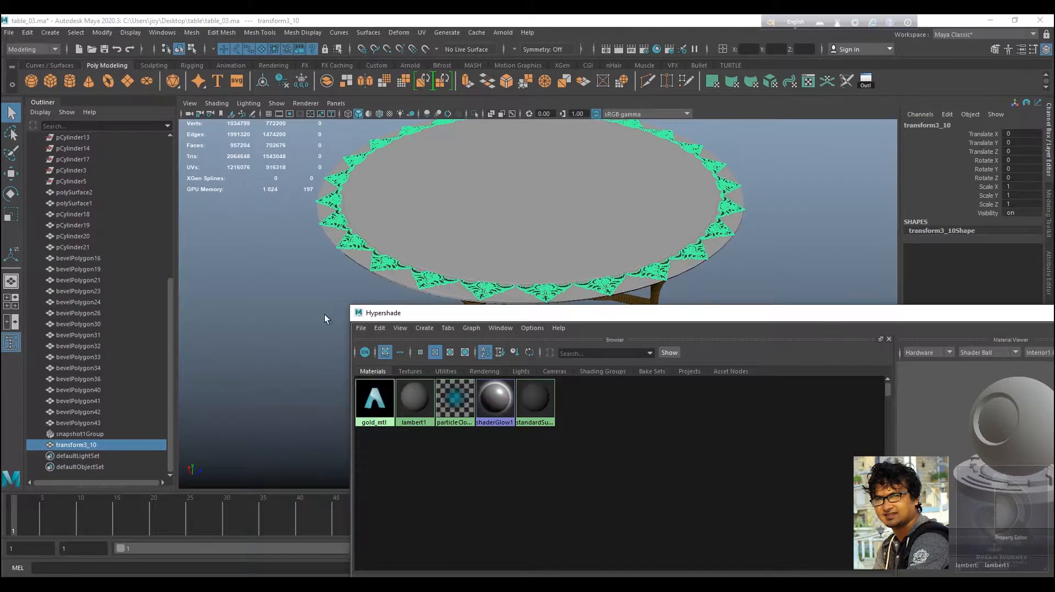
Create a new aiStandardSurface material in the node editor.
click(292, 275)
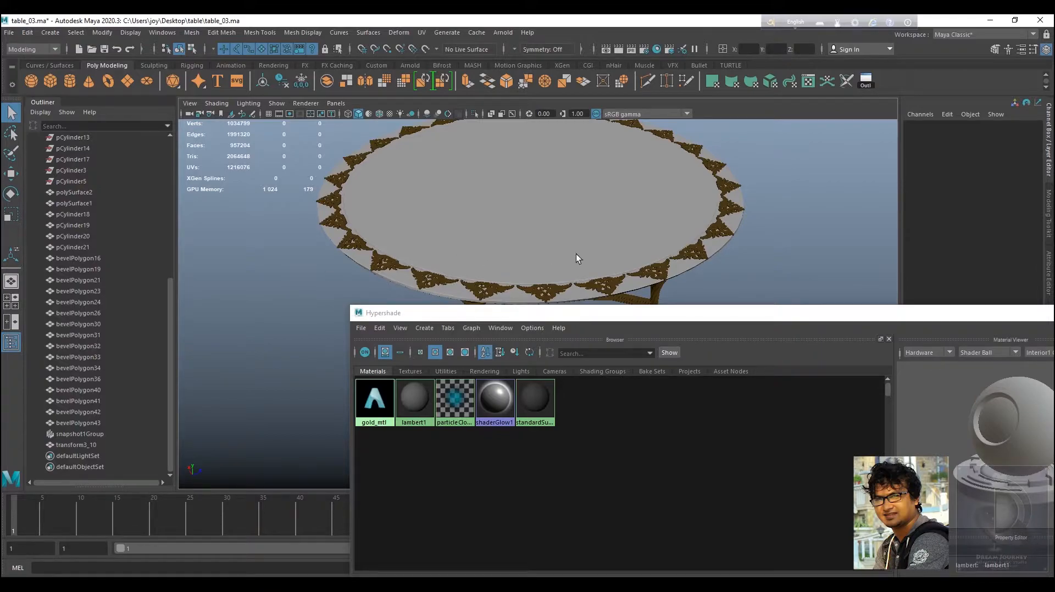
click(555, 191)
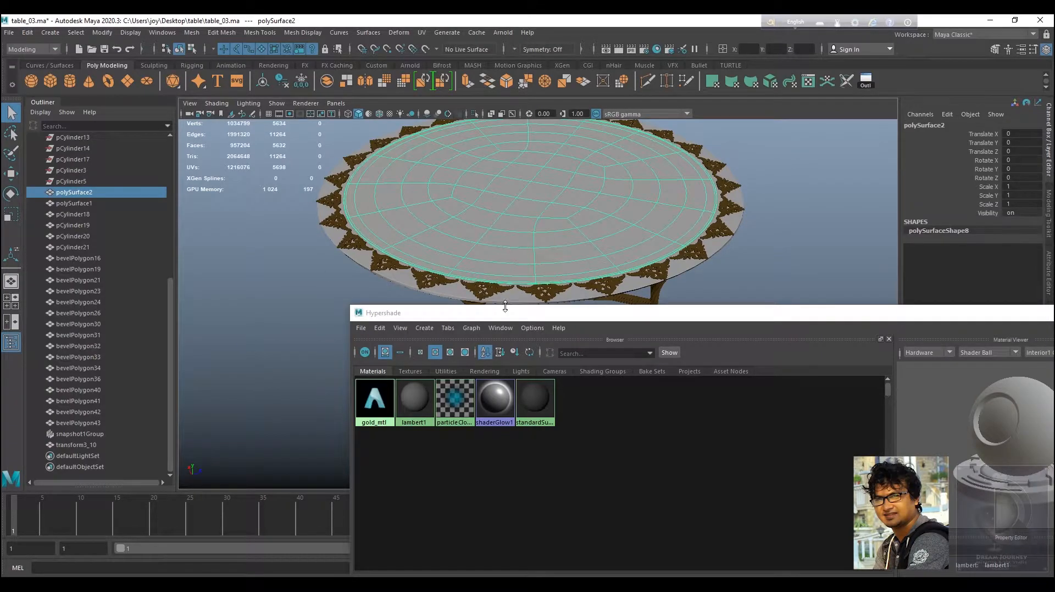
drag(508, 321, 507, 234)
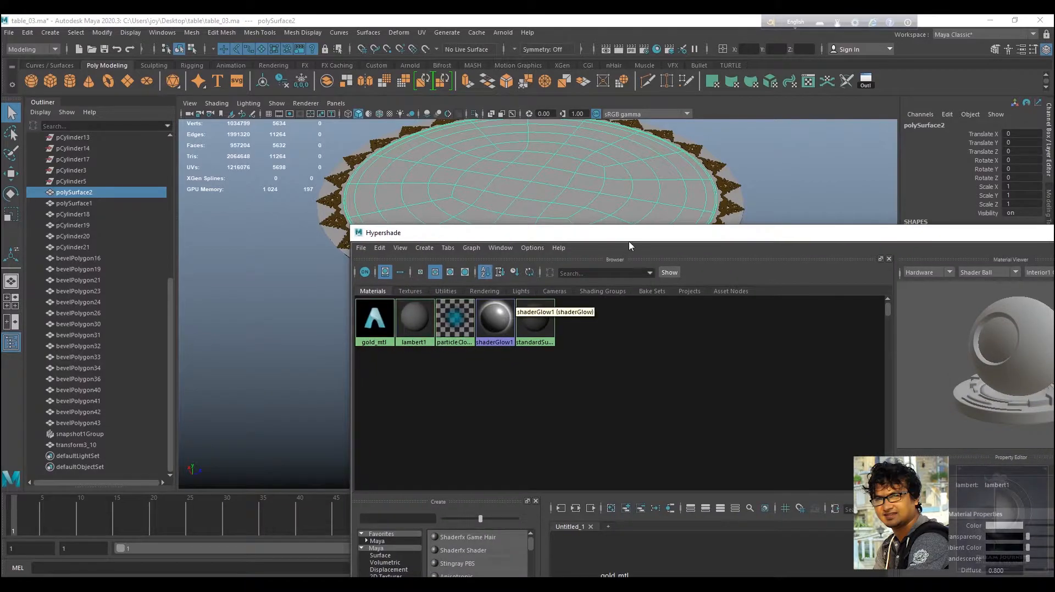
drag(625, 237, 478, 149)
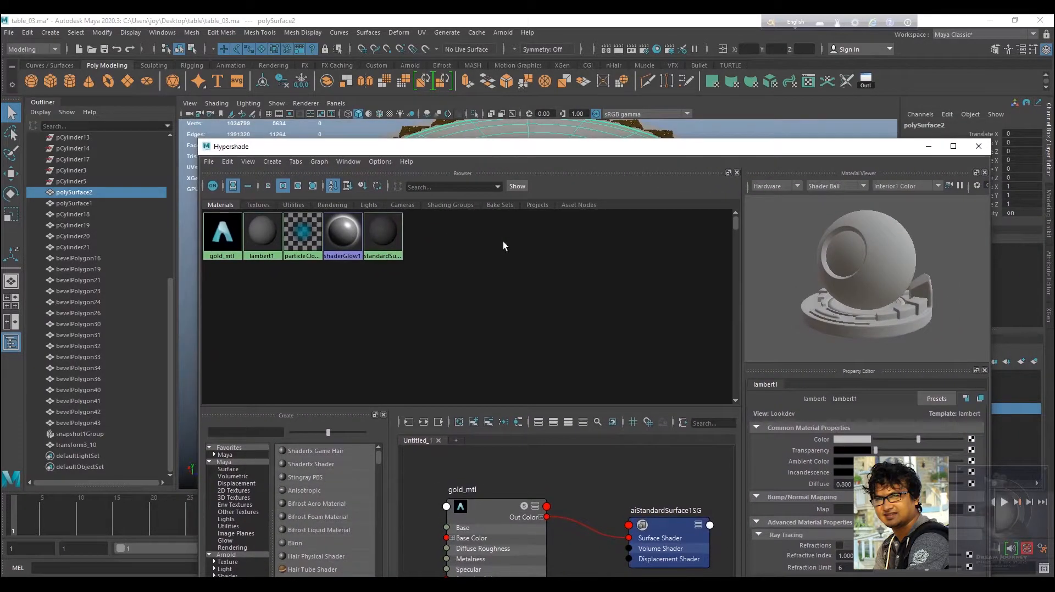
scroll(635, 489, down, 3)
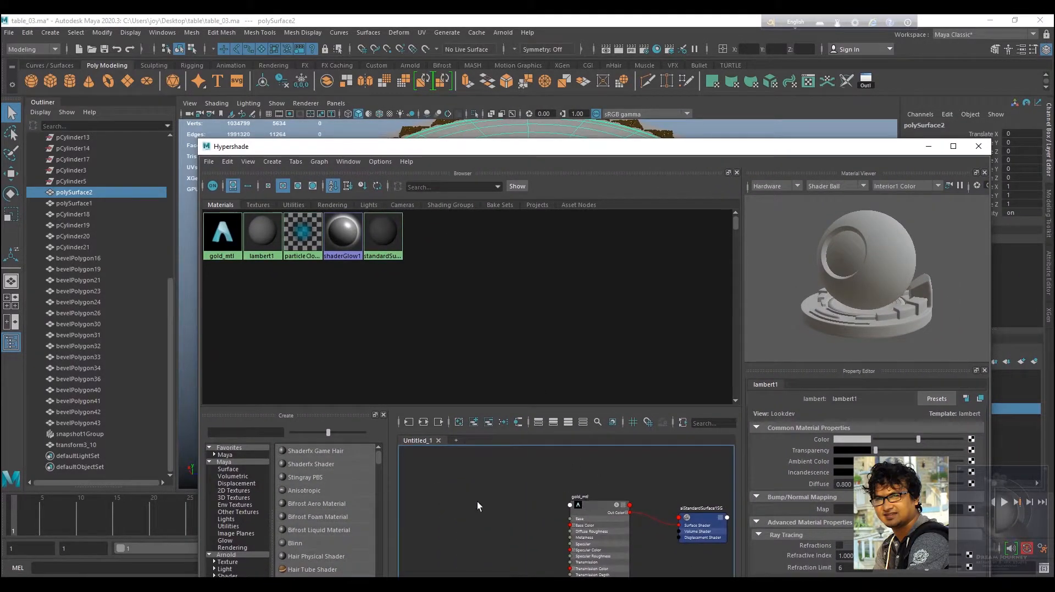
key(Tab)
text(aista)
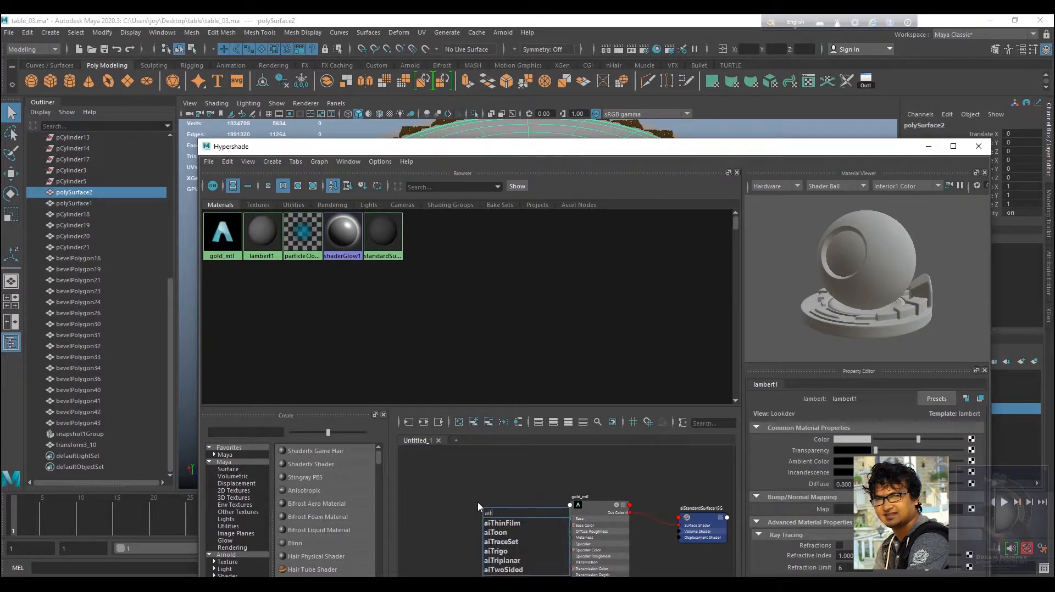
text(nd)
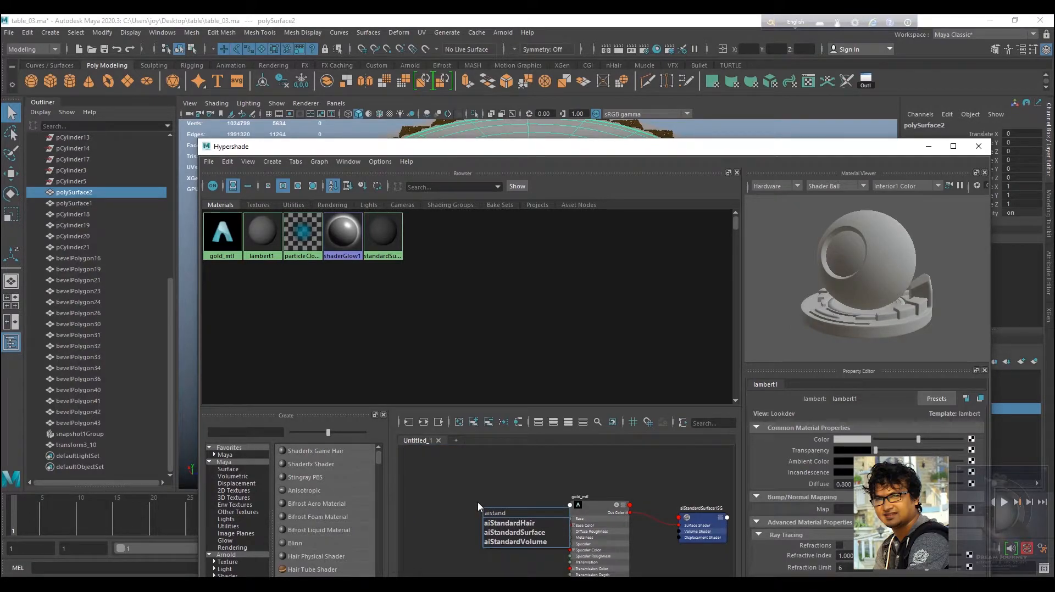
click(507, 533)
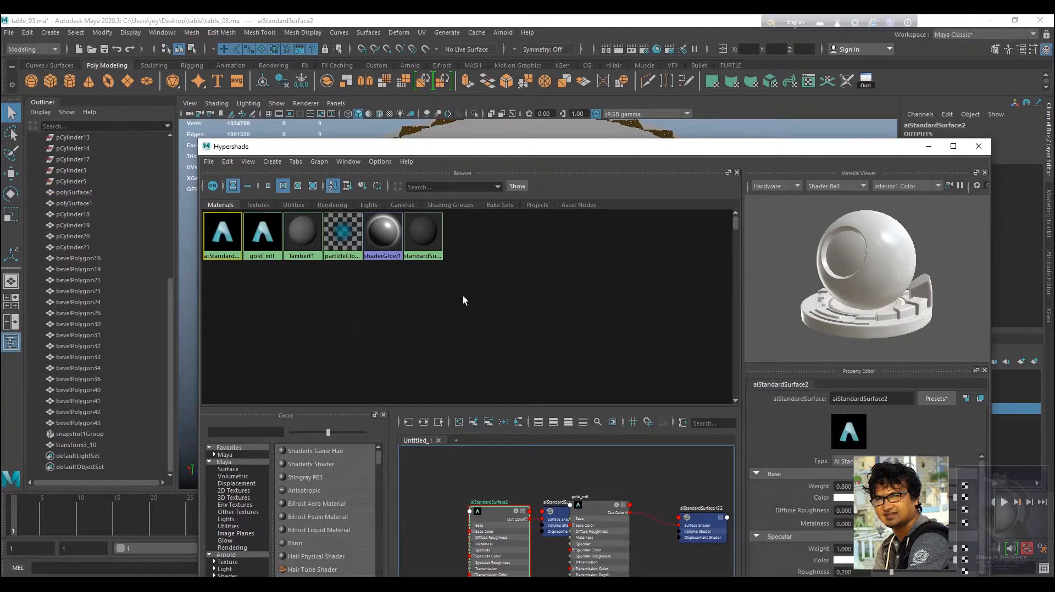
Rename the new material glass_mtl.
double_click(895, 402)
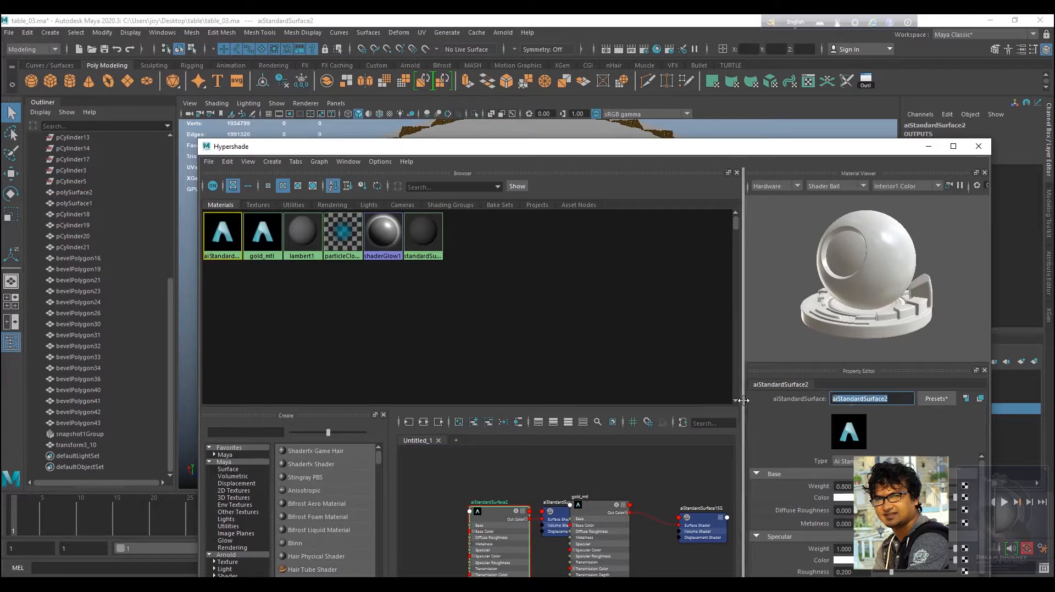
text(glass)
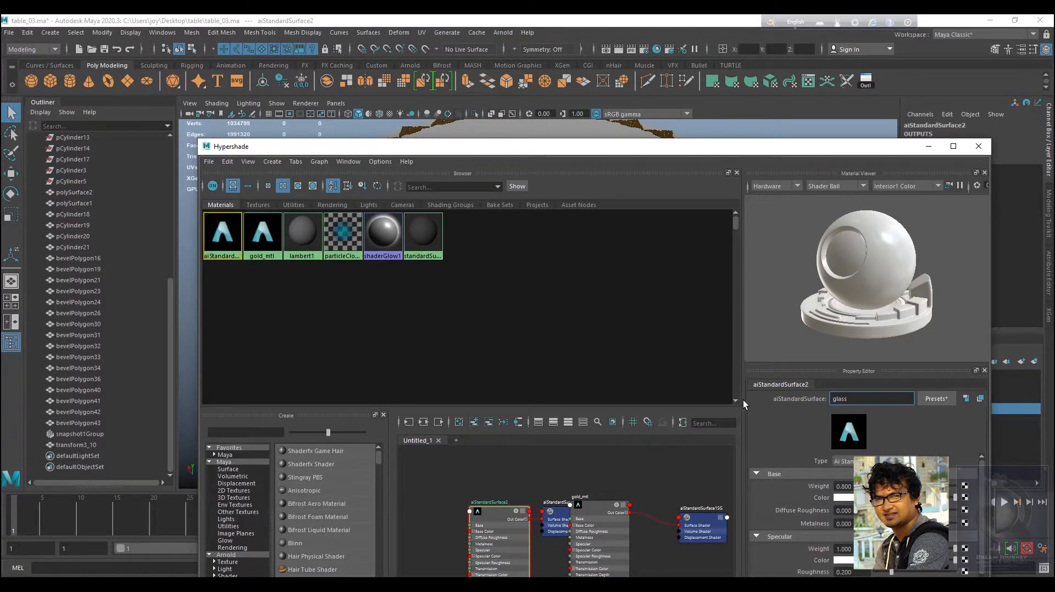
text(_mtl)
key(Return)
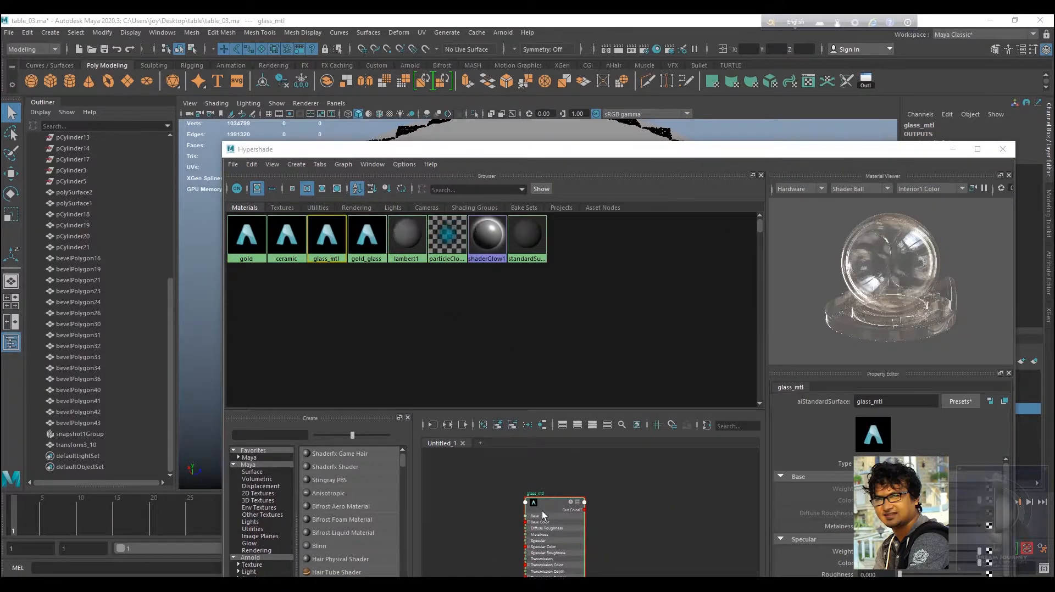
Lower glass_mtl's specular roughness to about 0.056, leaving the IOR at 1.520.
drag(545, 510, 503, 504)
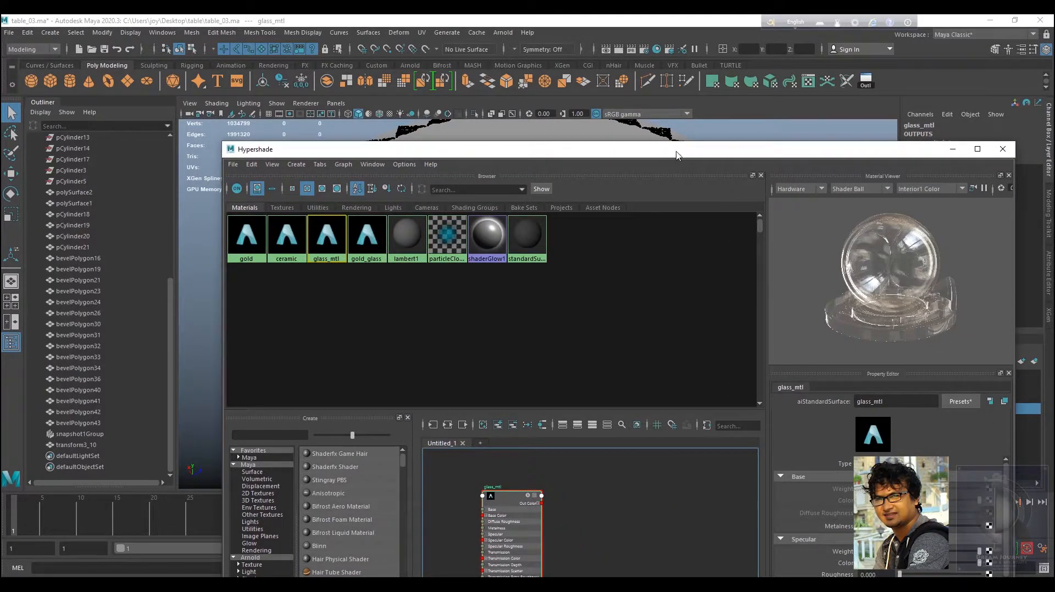
drag(677, 154, 597, 97)
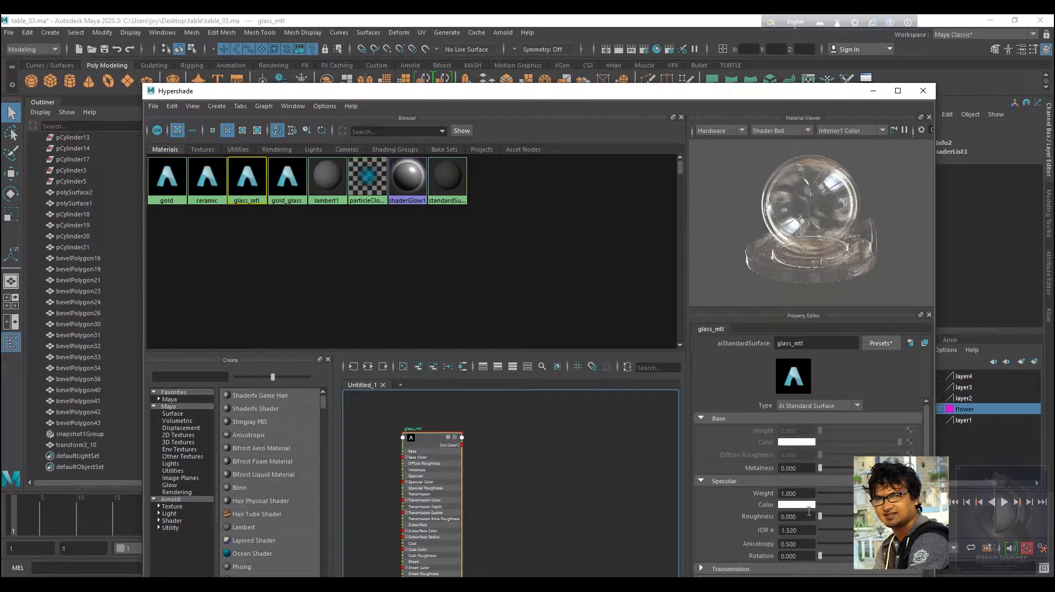
drag(822, 515, 839, 514)
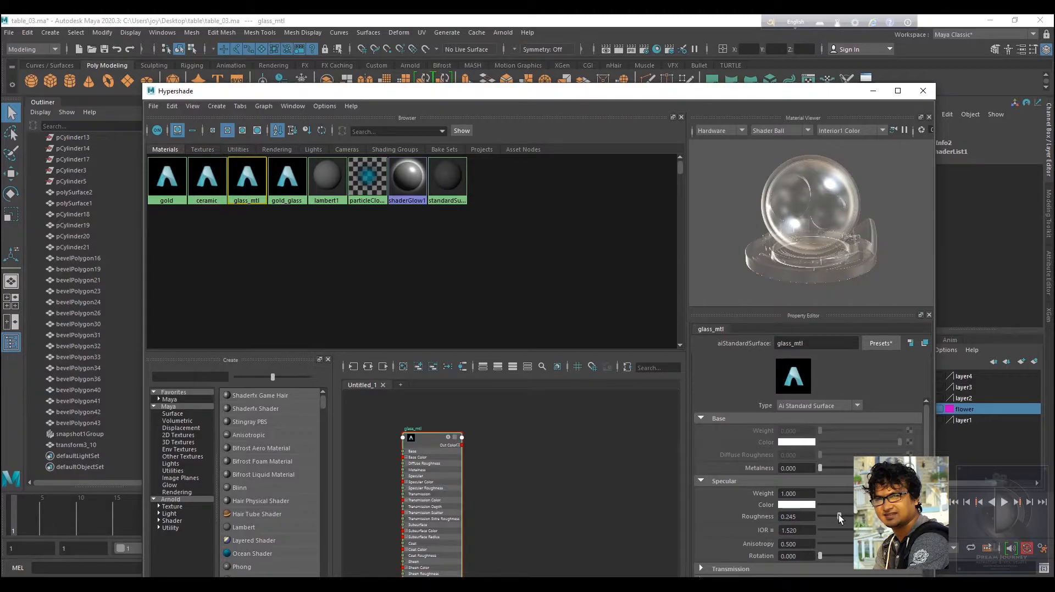
drag(837, 517, 827, 516)
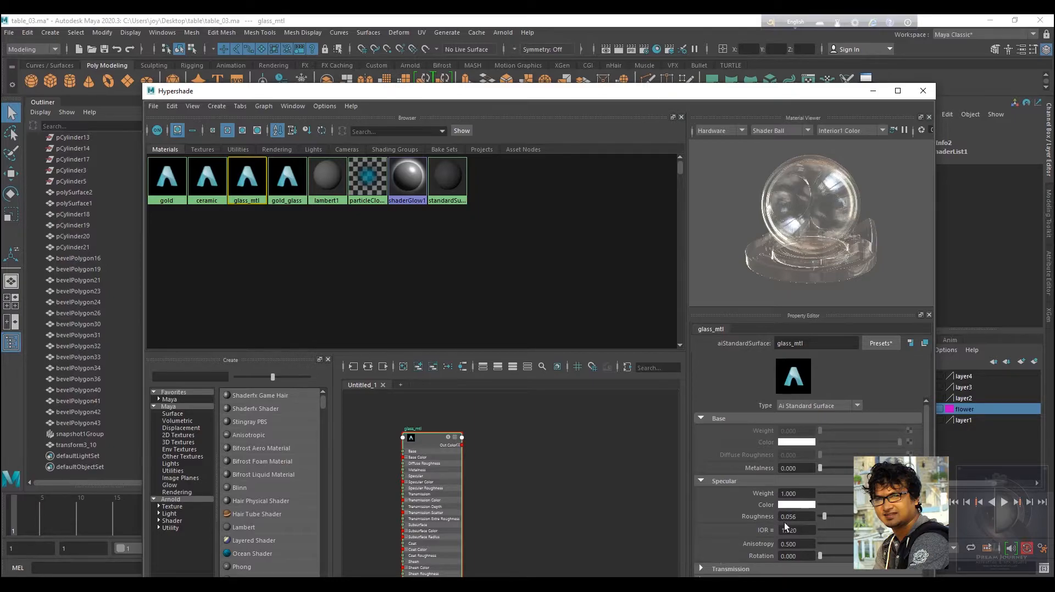
mouse_move(860, 530)
mouse_down()
mouse_move(885, 530)
mouse_move(858, 530)
mouse_move(867, 531)
mouse_up()
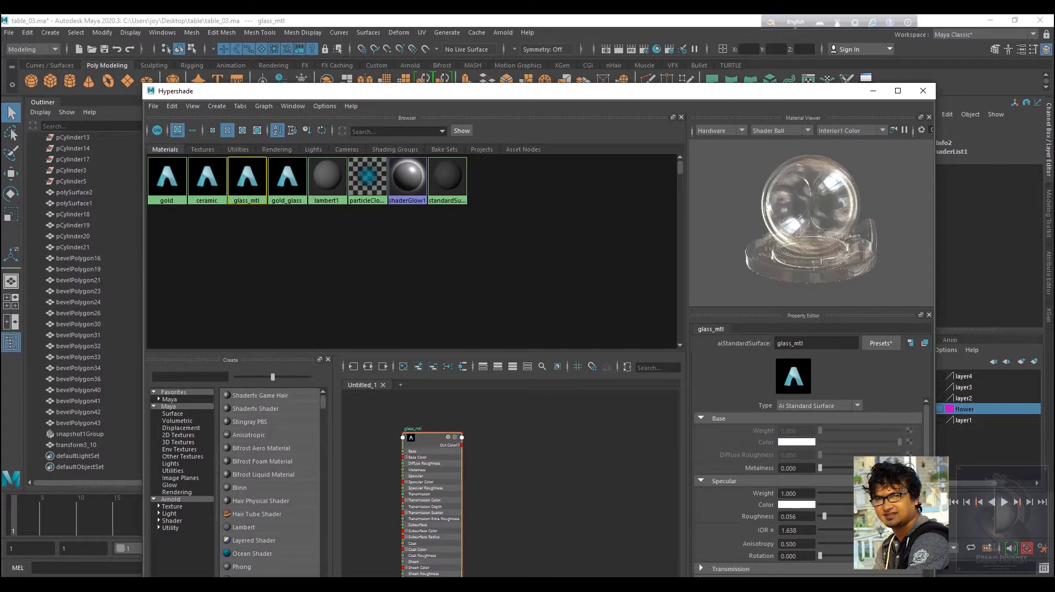
drag(864, 530, 861, 530)
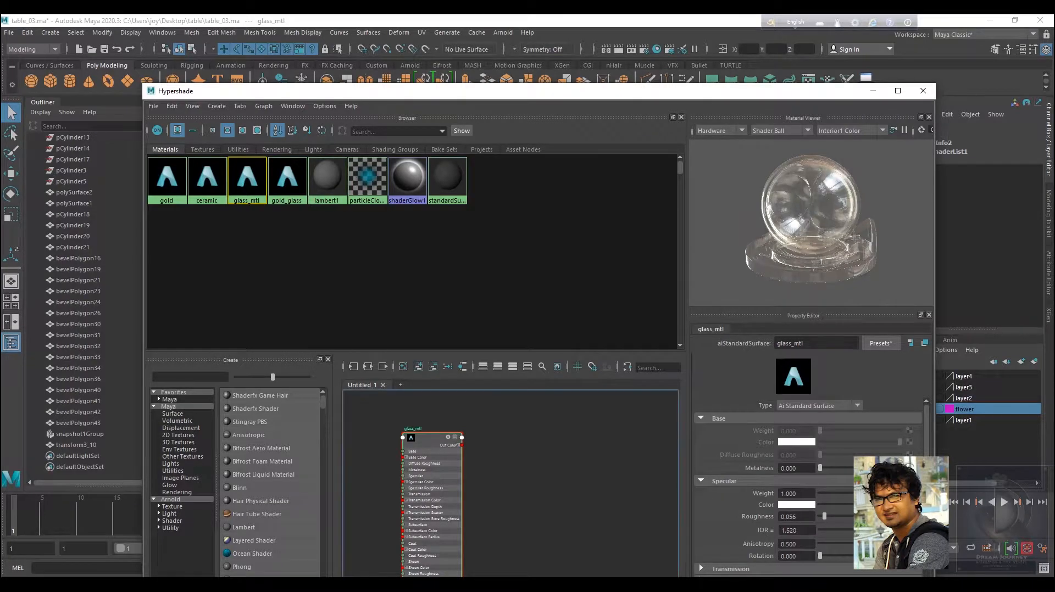
Try a golden yellow transmission colour for glass_mtl.
scroll(742, 518, down, 5)
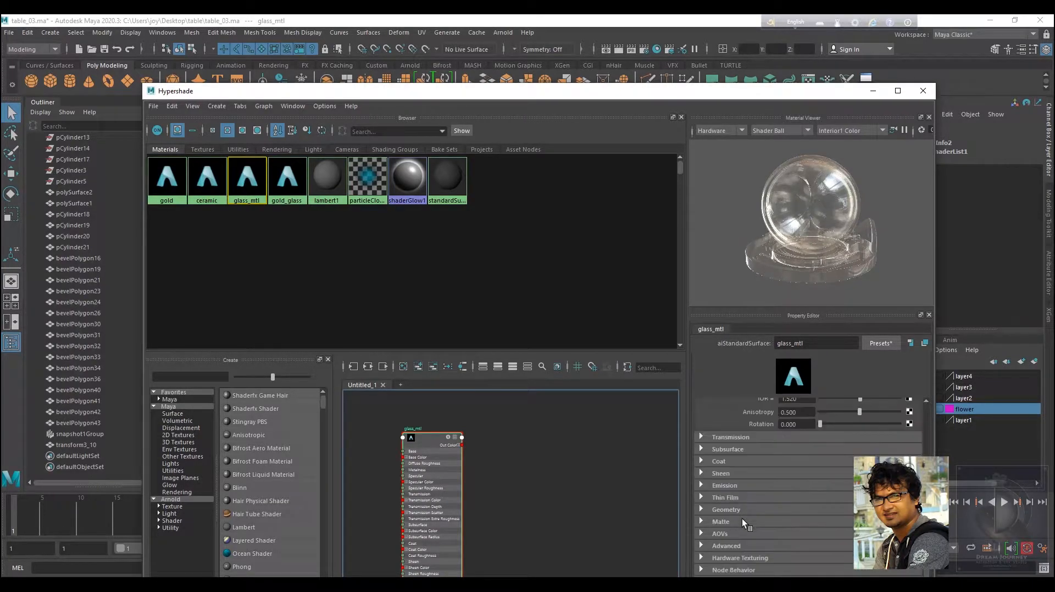
click(730, 437)
scroll(735, 486, down, 2)
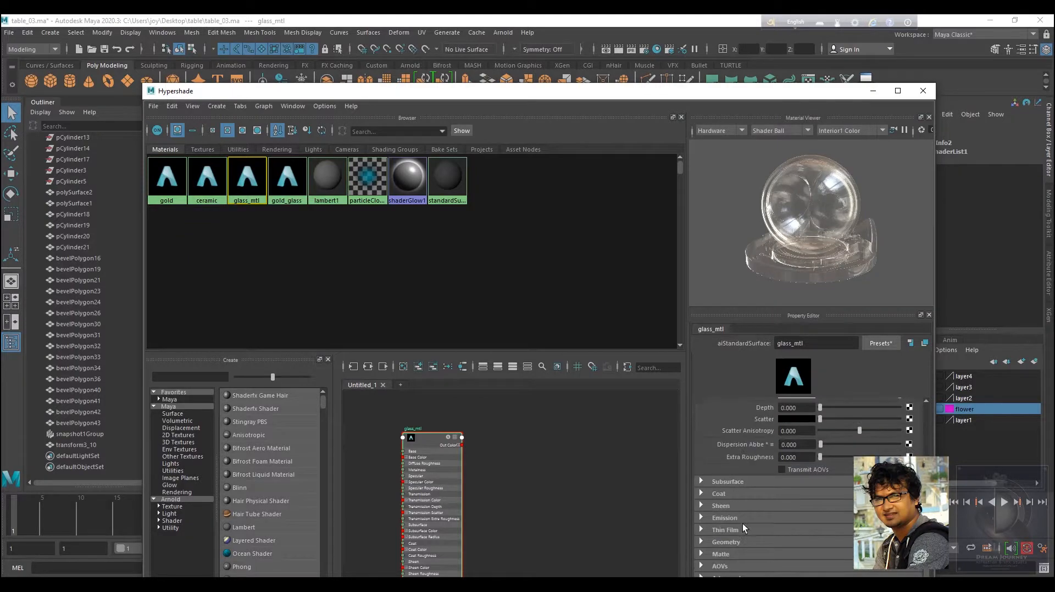
click(728, 529)
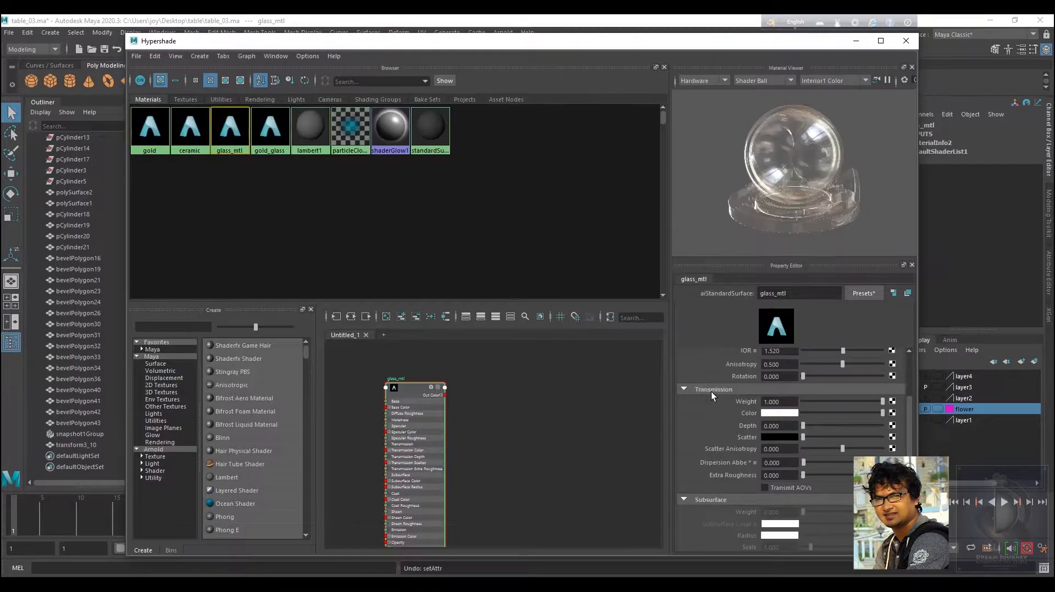
click(786, 413)
click(795, 414)
click(685, 406)
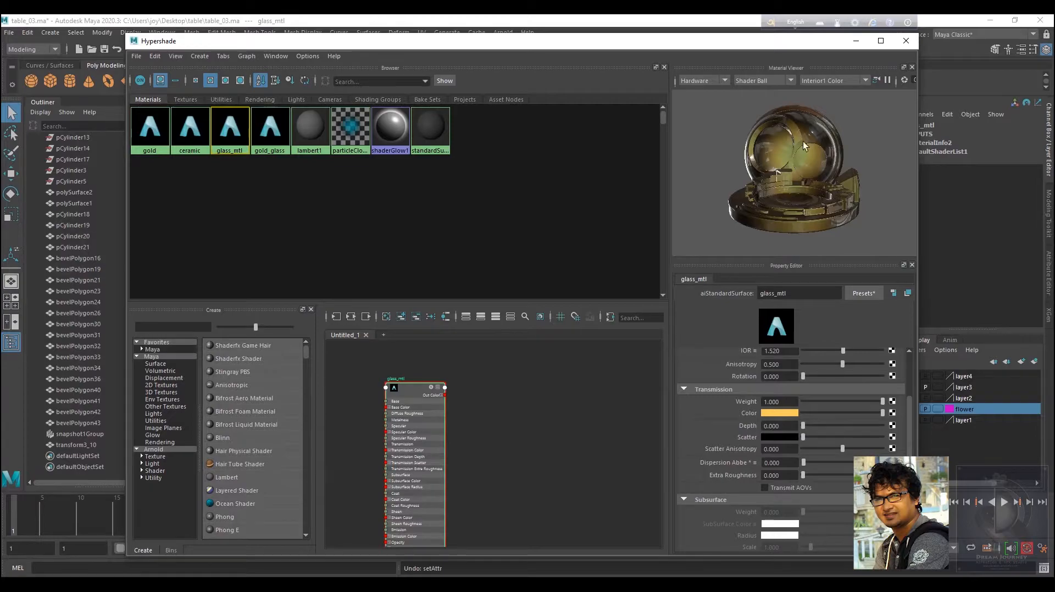
Set glass_mtl's transmission colour to a very dark brown (H 33.148, S 0.844, V 0.035).
click(793, 412)
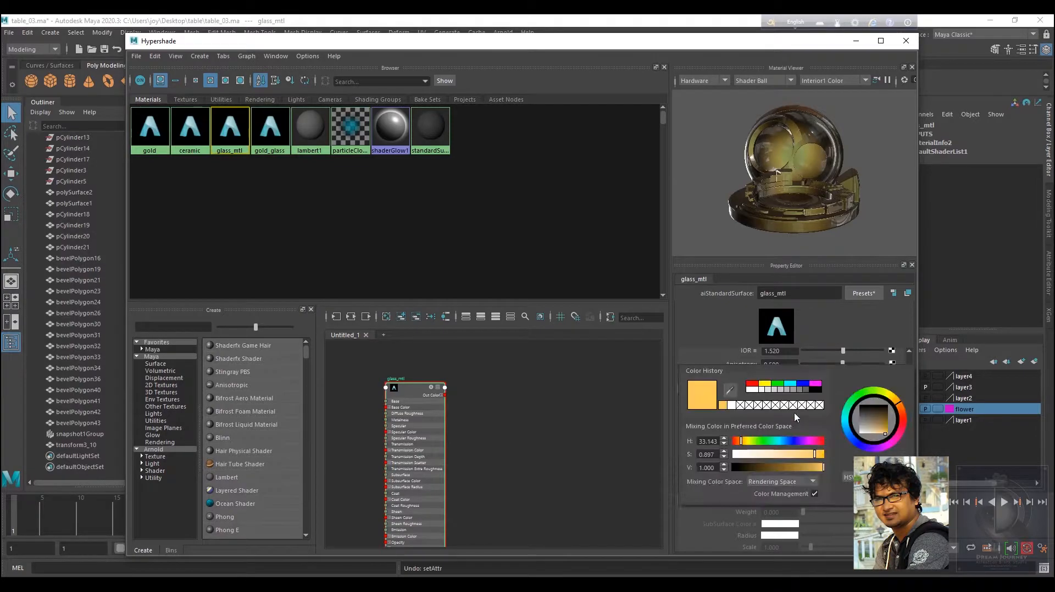
click(800, 390)
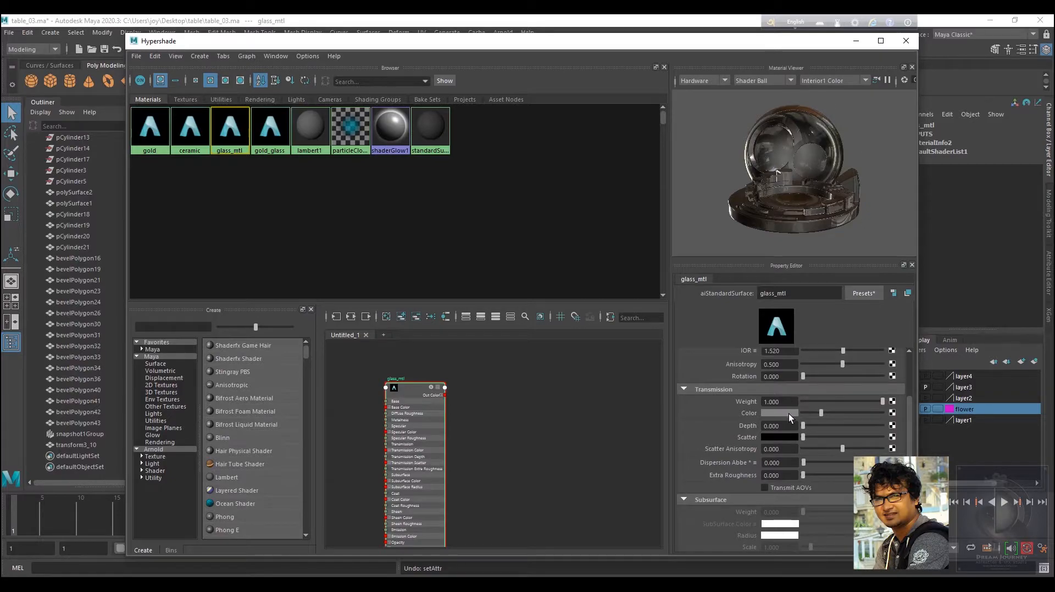
click(789, 415)
click(877, 421)
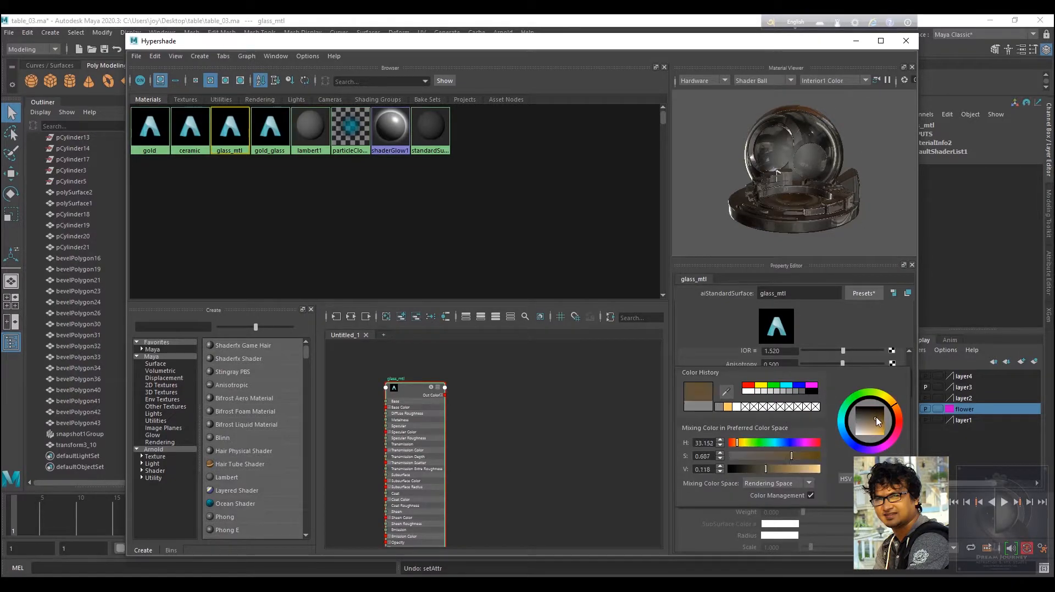
drag(877, 421, 880, 417)
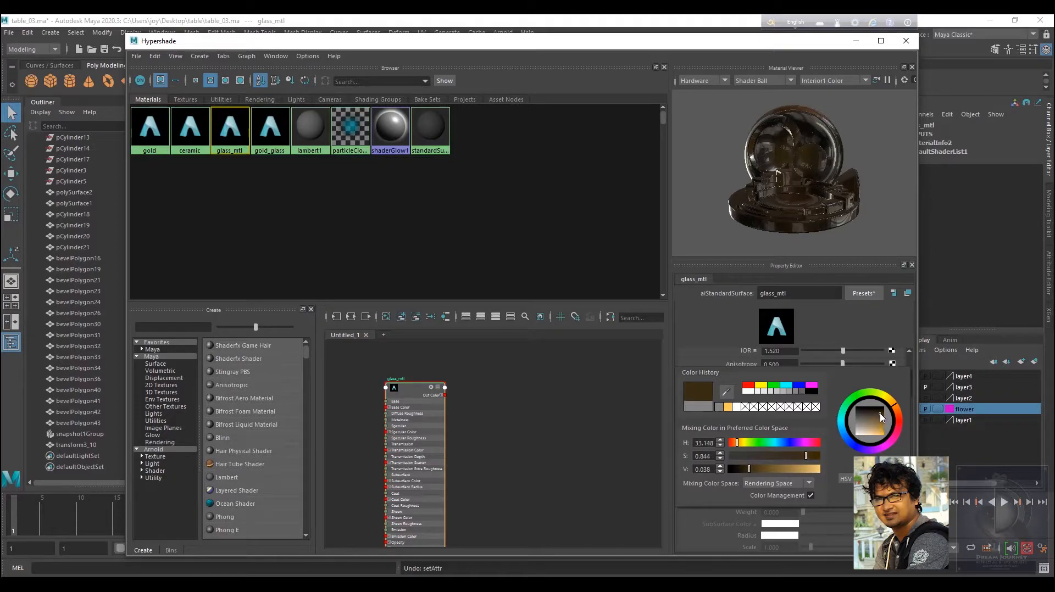
mouse_move(838, 190)
alt+mouse_down()
mouse_move(803, 171)
mouse_move(800, 143)
mouse_move(791, 147)
mouse_move(804, 165)
mouse_move(801, 195)
mouse_move(829, 209)
alt+mouse_up()
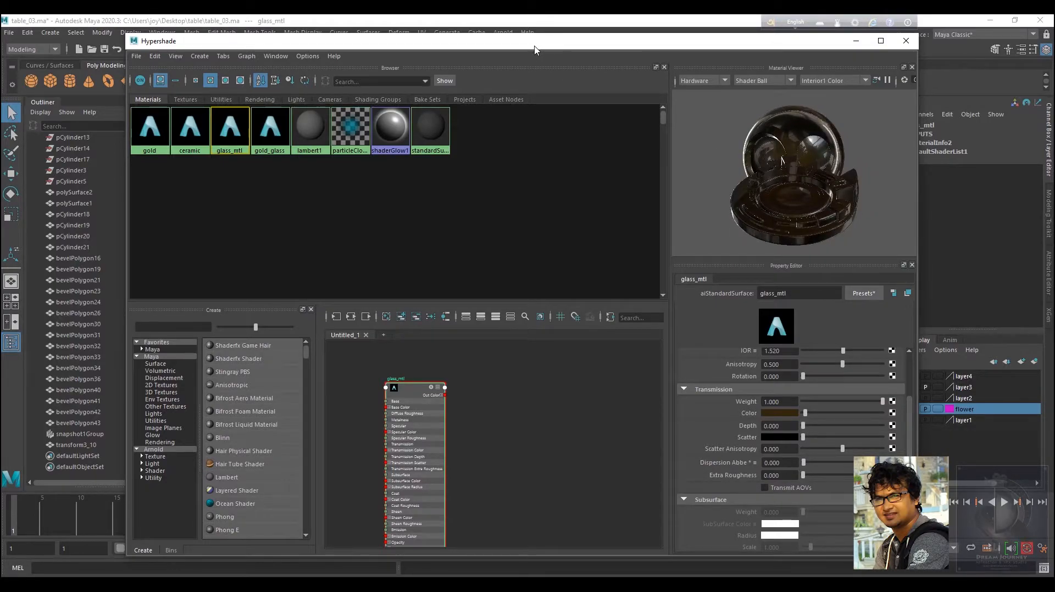
Save the scene.
drag(509, 48, 699, 318)
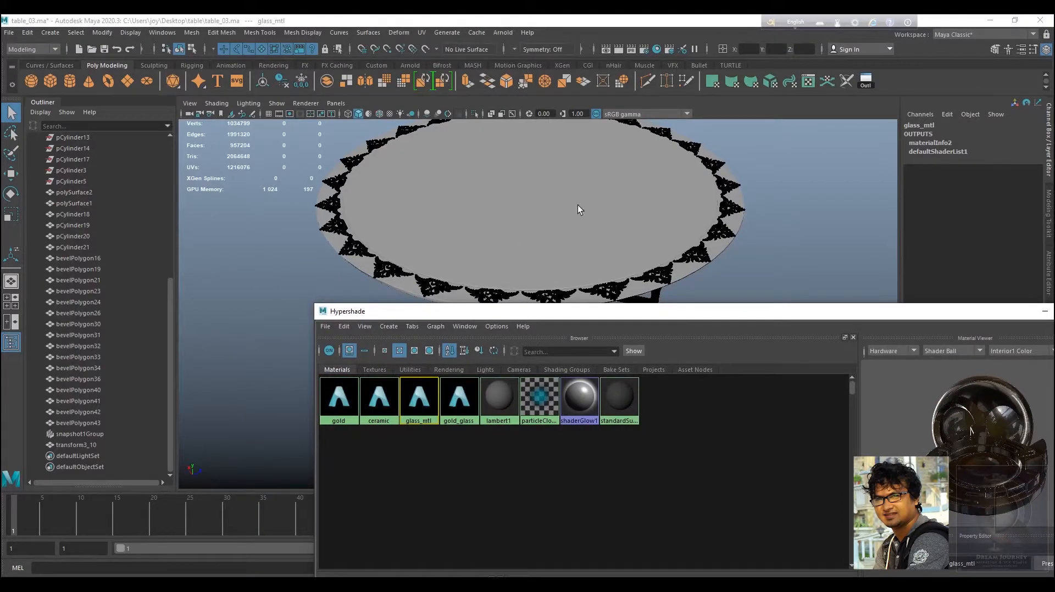
alt+drag(578, 210, 506, 193)
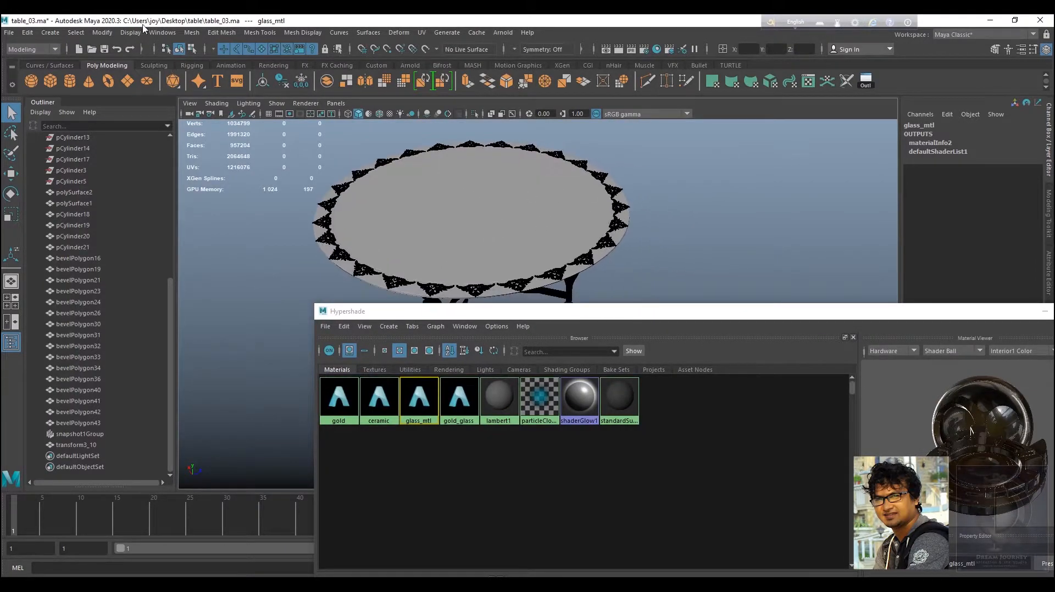
click(104, 48)
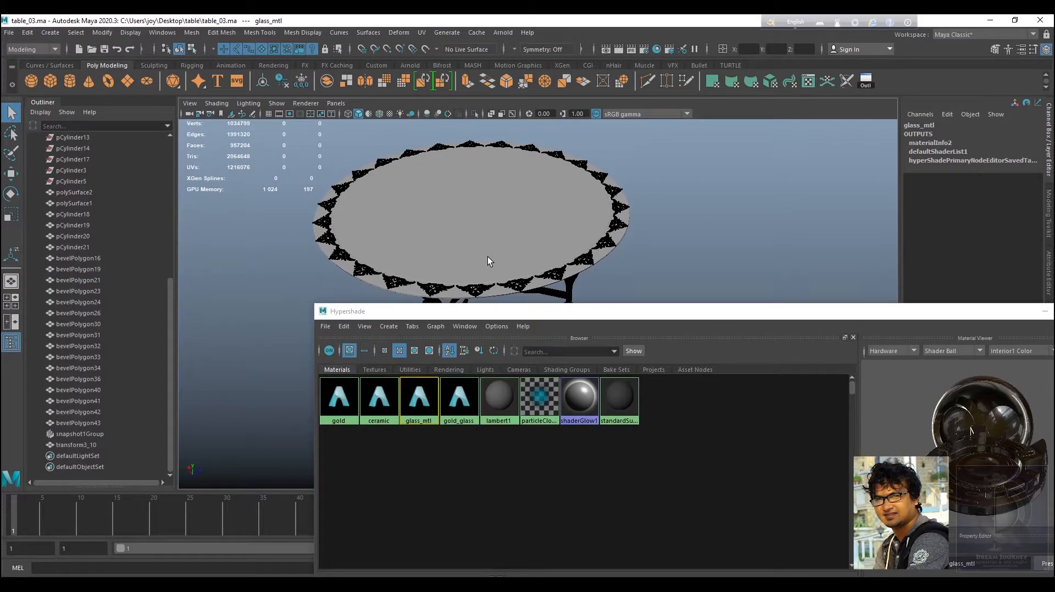
Select the tabletop surface and assign glass_mtl to it.
click(483, 229)
key(w)
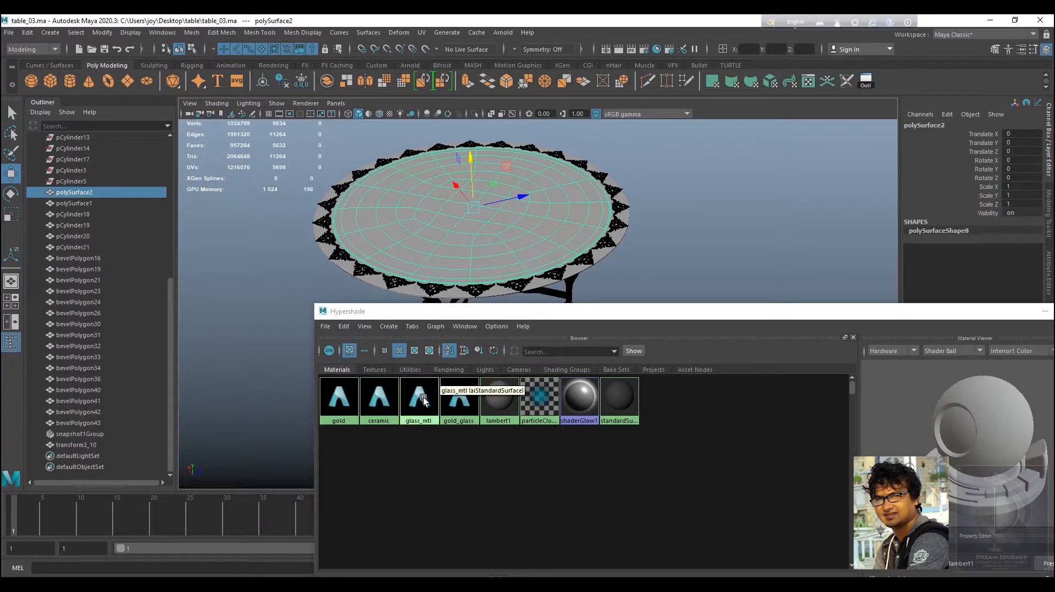
right_drag(417, 397, 417, 371)
Select the table's outer rim and orbit around the model to inspect it.
click(739, 231)
alt+drag(546, 249, 527, 209)
click(513, 192)
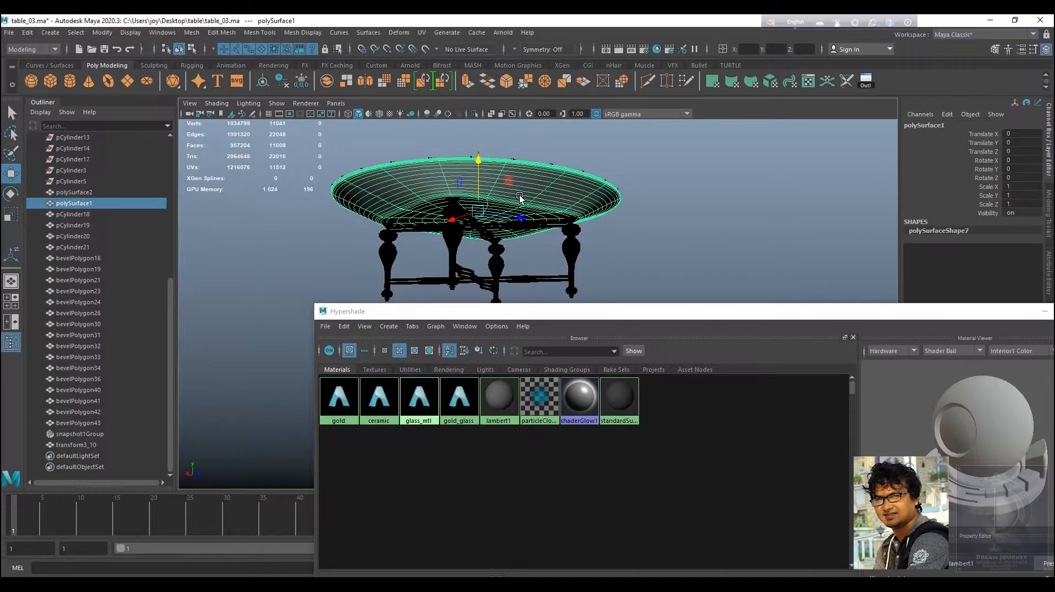
right_drag(379, 407, 380, 371)
alt+drag(608, 184, 534, 245)
alt+right_drag(534, 245, 658, 257)
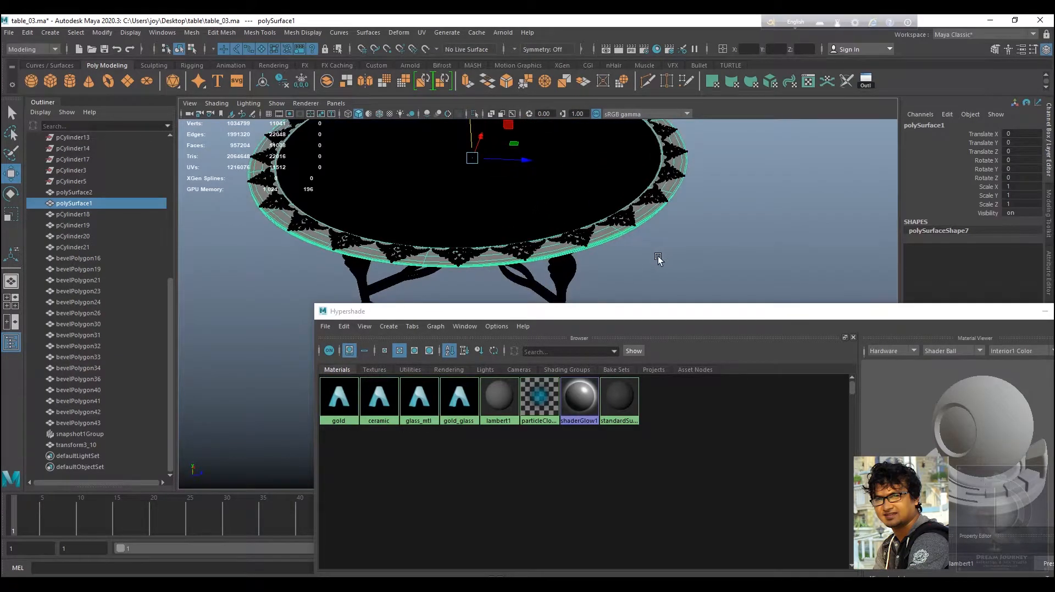
alt+middle_drag(659, 258, 633, 281)
alt+drag(631, 264, 633, 258)
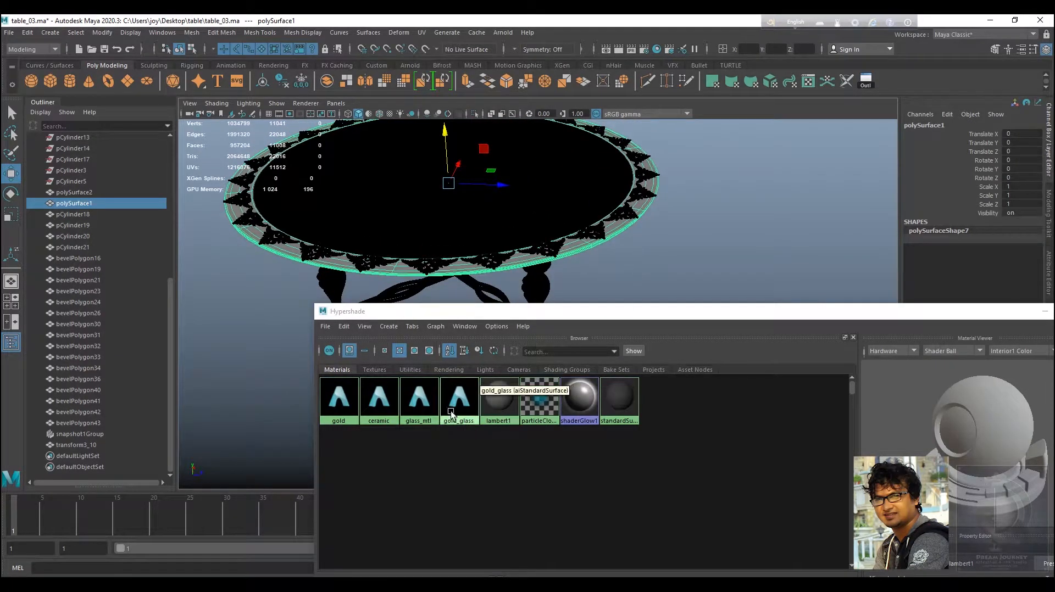
Set the ceramic material's base colour to a dark blue-grey (H 198.48, S 0.726, V 0.097).
click(380, 396)
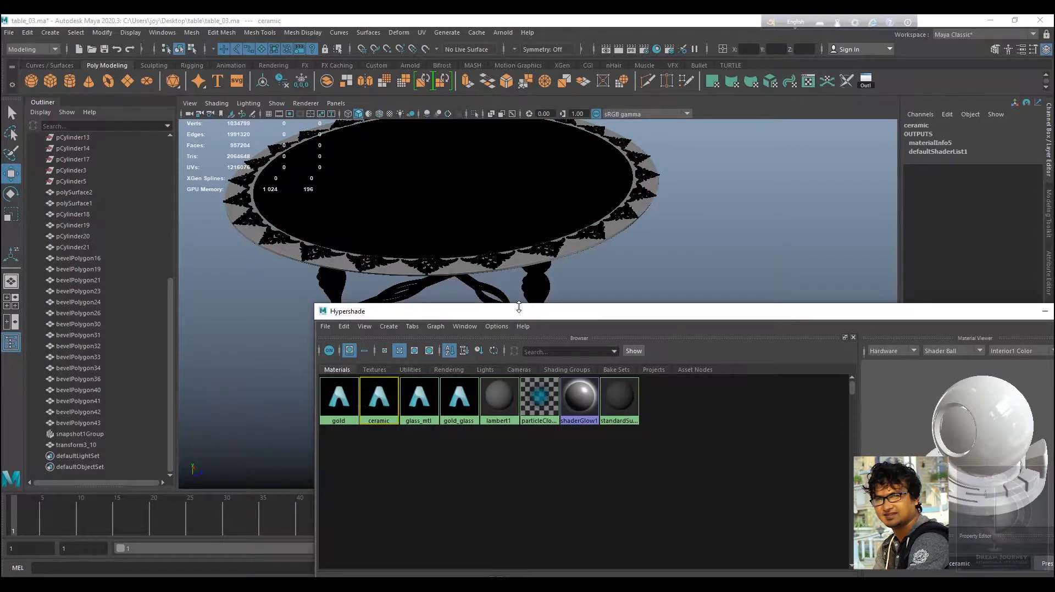
drag(520, 305, 458, 296)
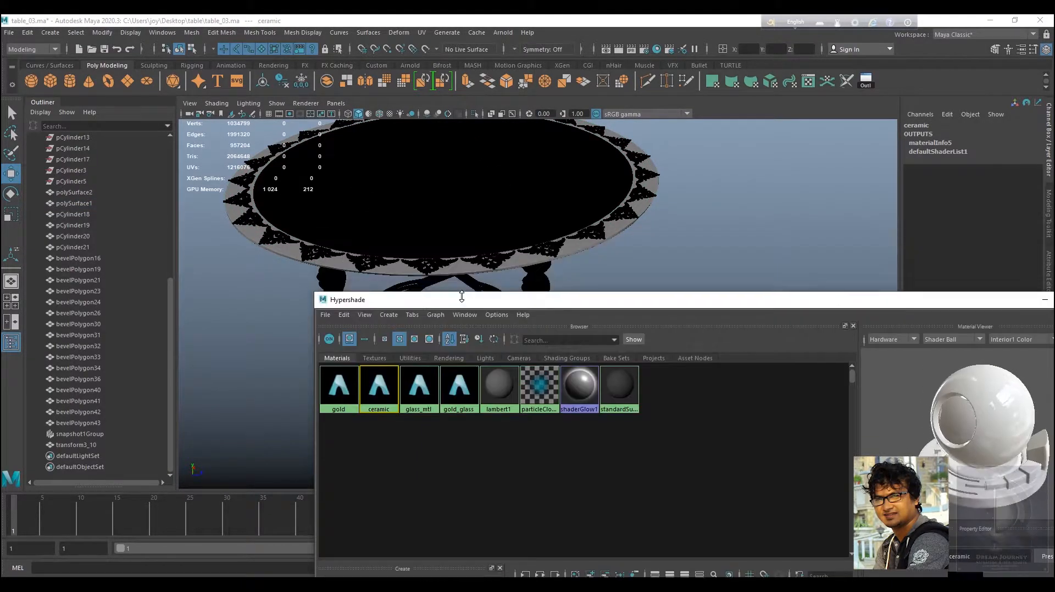
drag(549, 302, 377, 163)
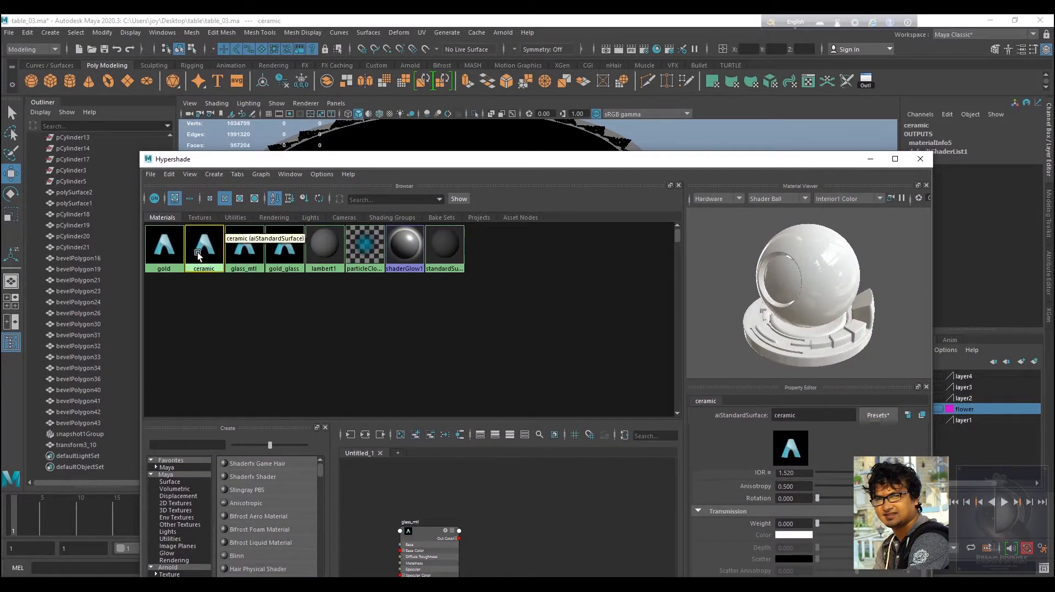
scroll(747, 497, up, 5)
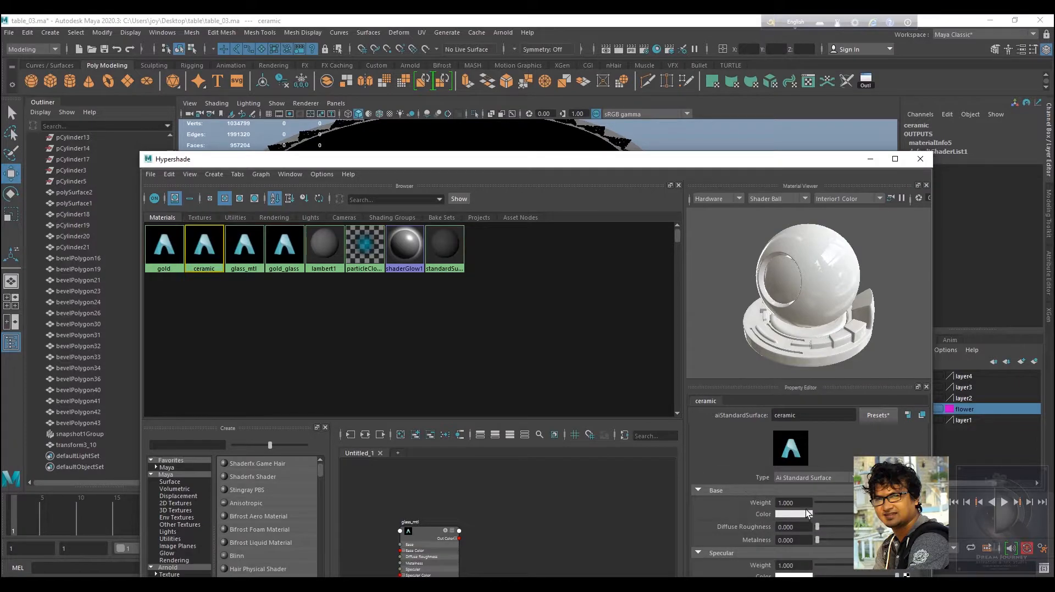
click(806, 515)
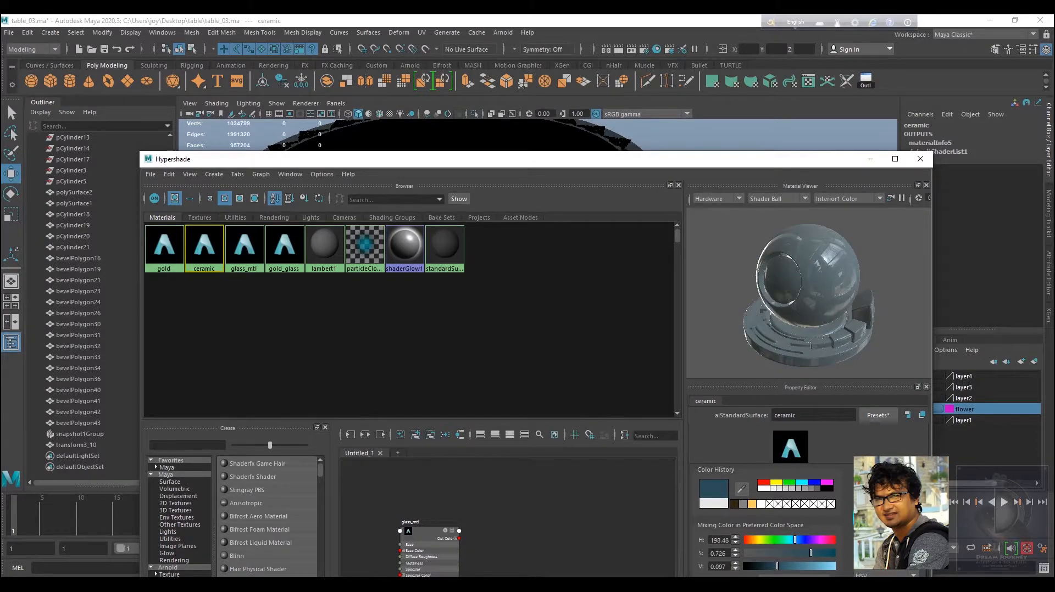
drag(907, 527, 909, 529)
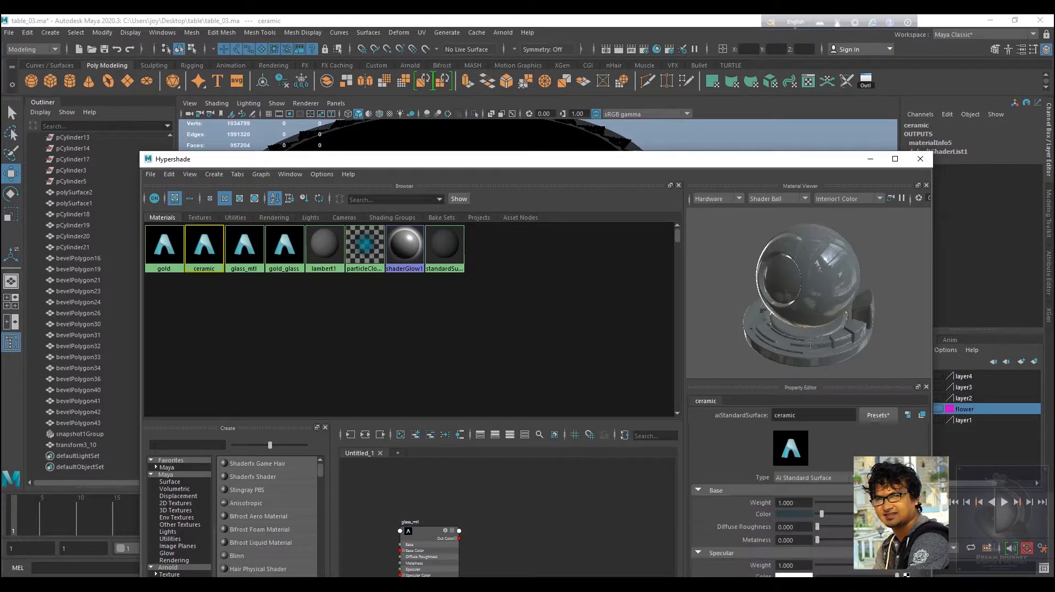
Close the Hypershade and save the scene.
drag(637, 165, 693, 426)
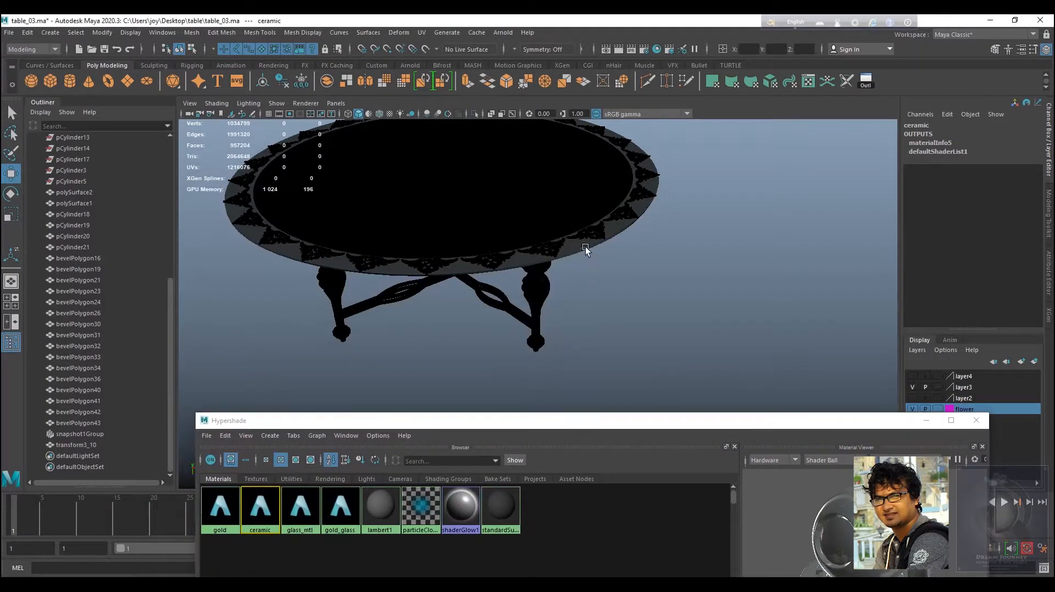
alt+drag(586, 247, 602, 291)
alt+right_drag(601, 291, 651, 351)
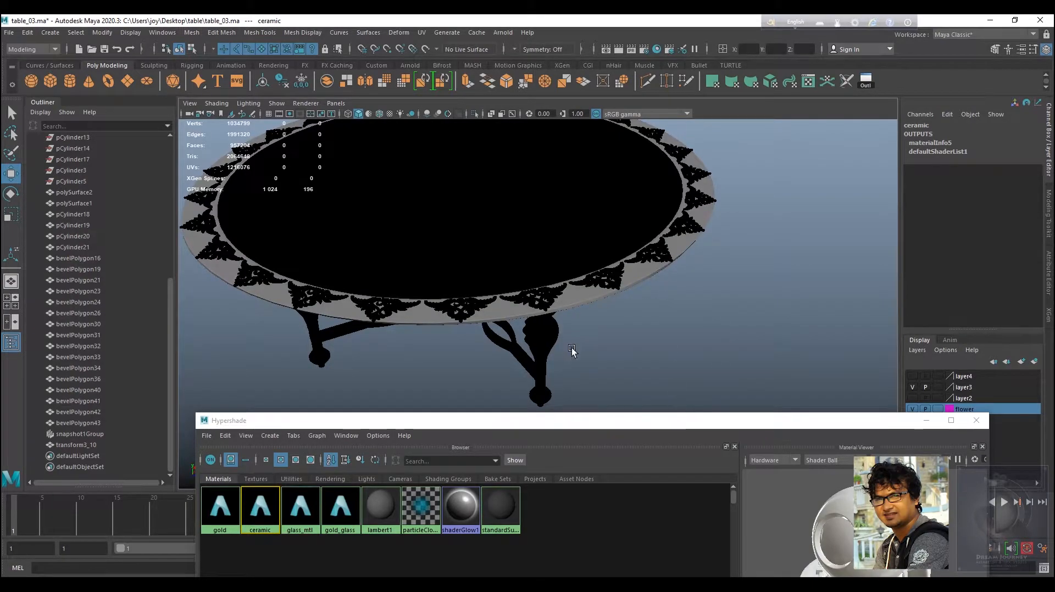
alt+drag(572, 353, 536, 323)
click(977, 421)
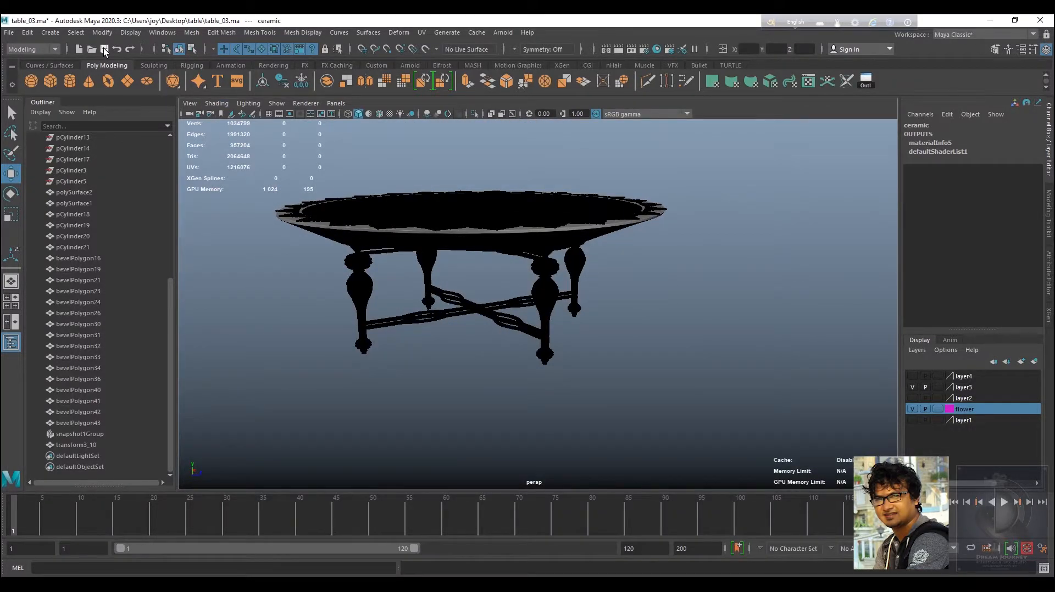
click(103, 48)
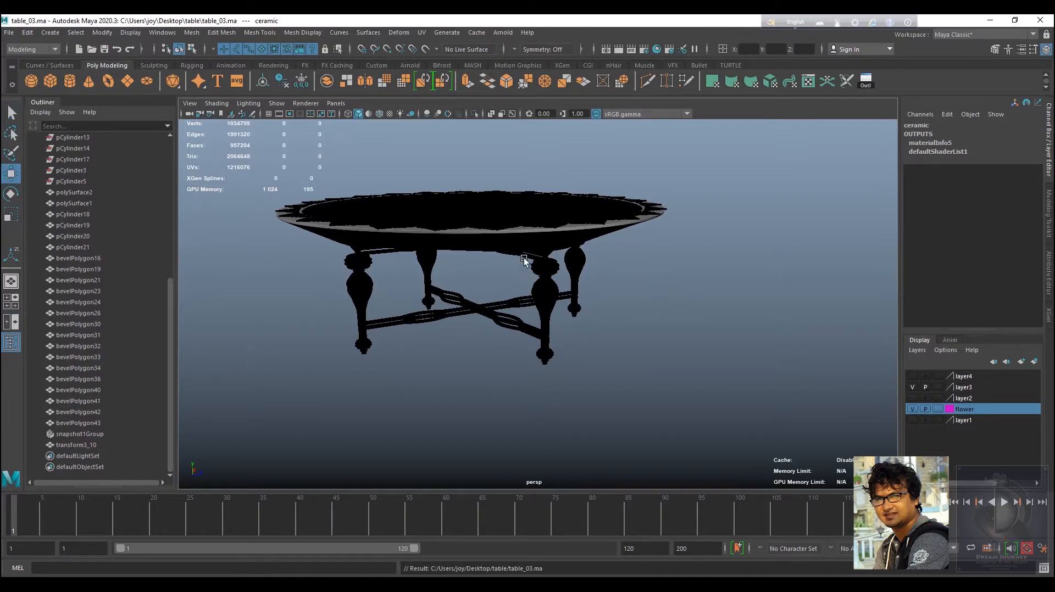
Create a polygon plane beneath the table and scale it uniformly to about 36.2.
alt+drag(523, 258, 332, 156)
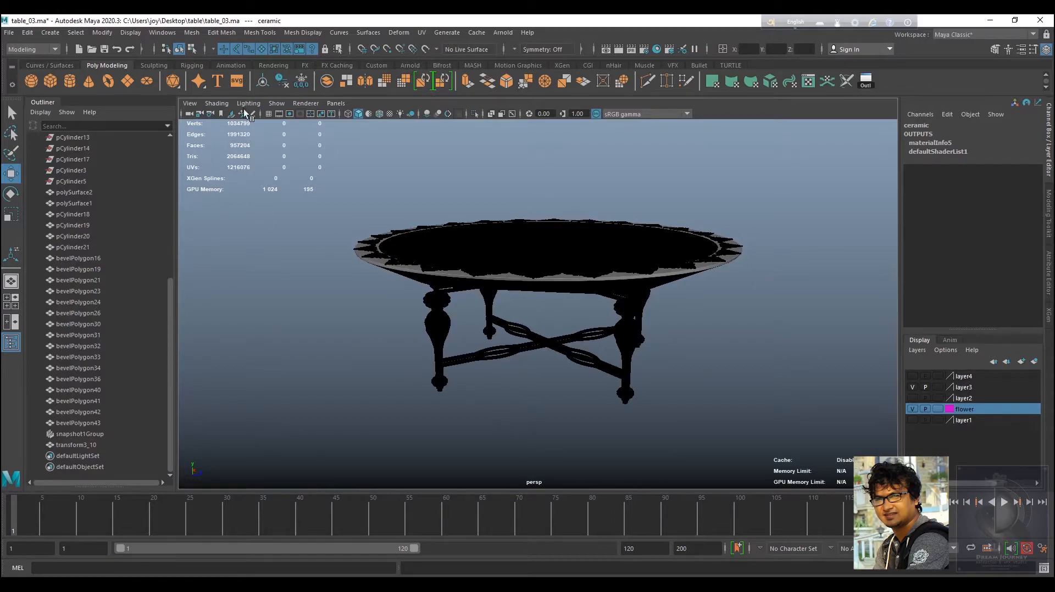
click(128, 82)
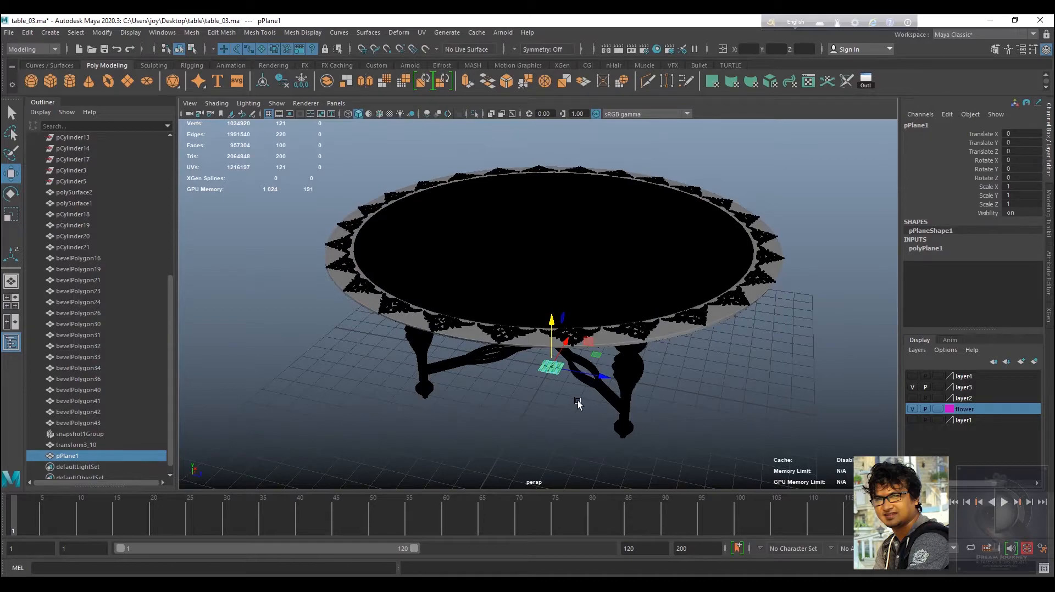
key(r)
drag(552, 367, 737, 282)
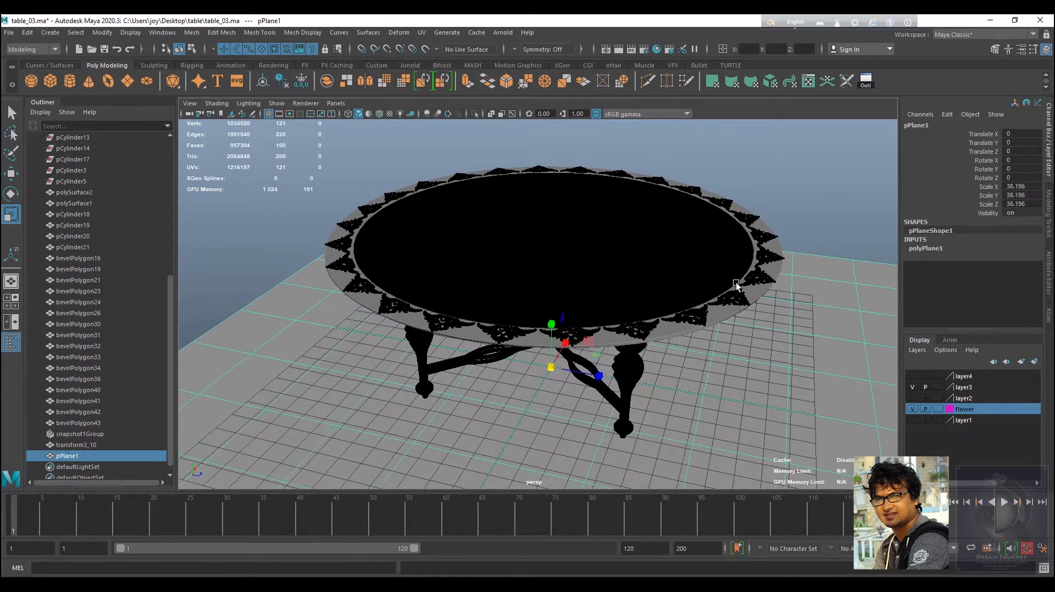
alt+drag(681, 356, 695, 334)
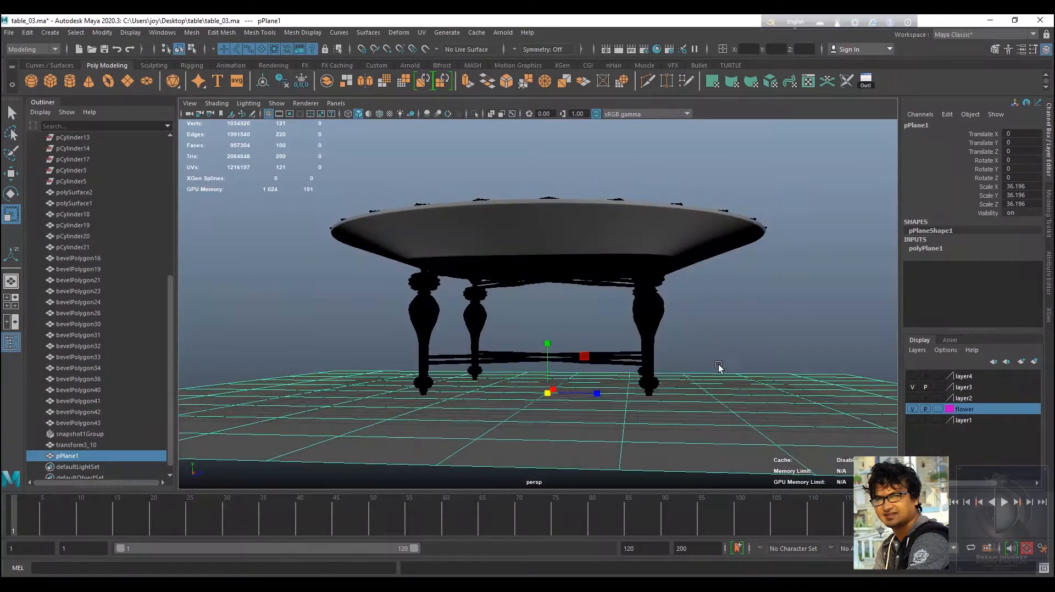
alt+right_drag(719, 368, 662, 351)
alt+middle_drag(663, 349, 609, 359)
alt+drag(609, 359, 625, 373)
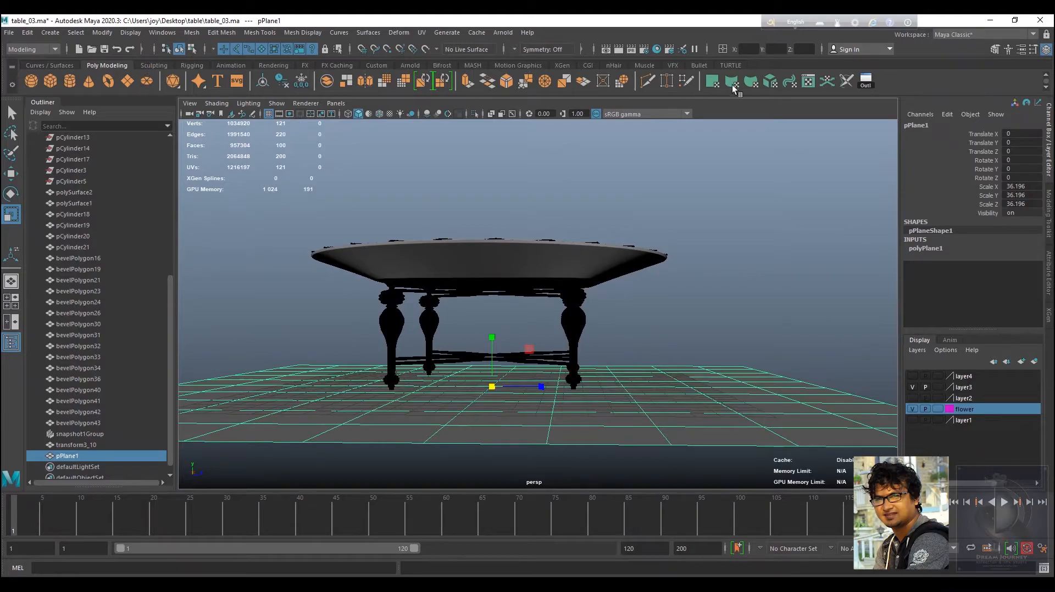
Assign the ceramic material to the ground plane and open its material attributes.
click(669, 50)
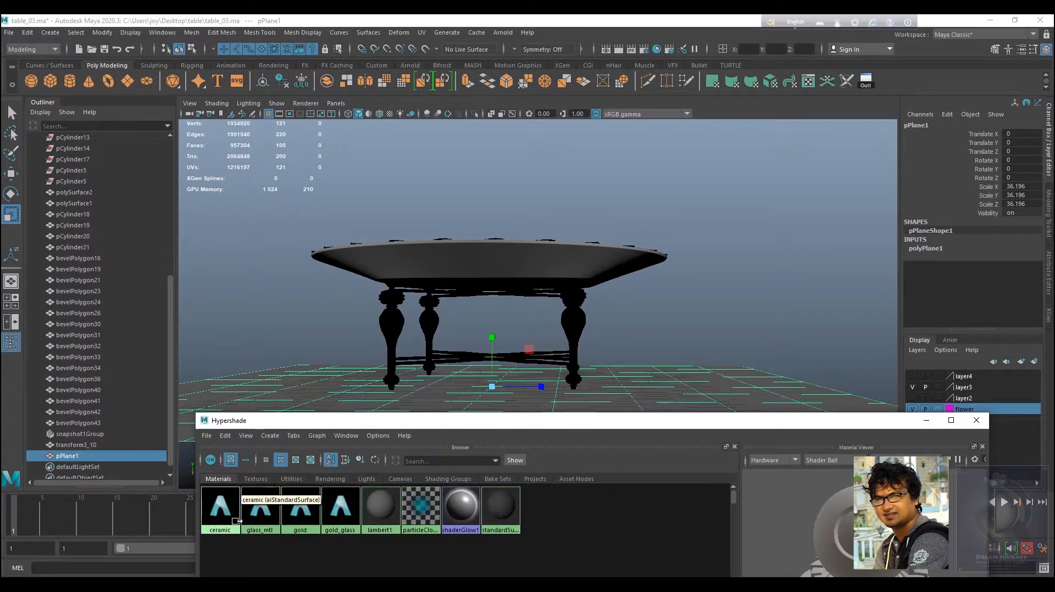
right_drag(218, 511, 221, 422)
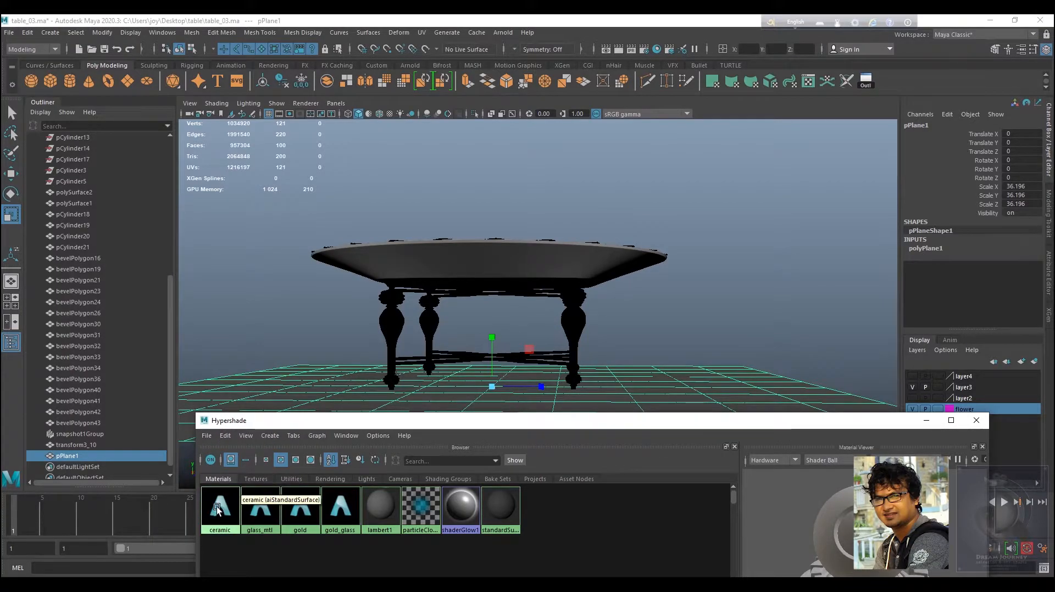
right_drag(220, 508, 223, 423)
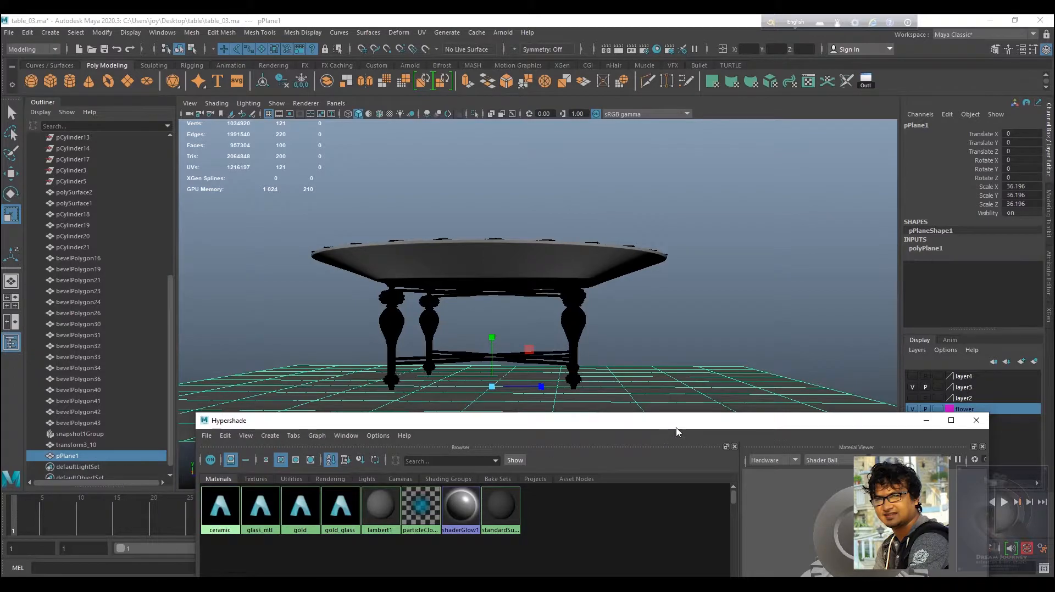
drag(630, 428, 511, 428)
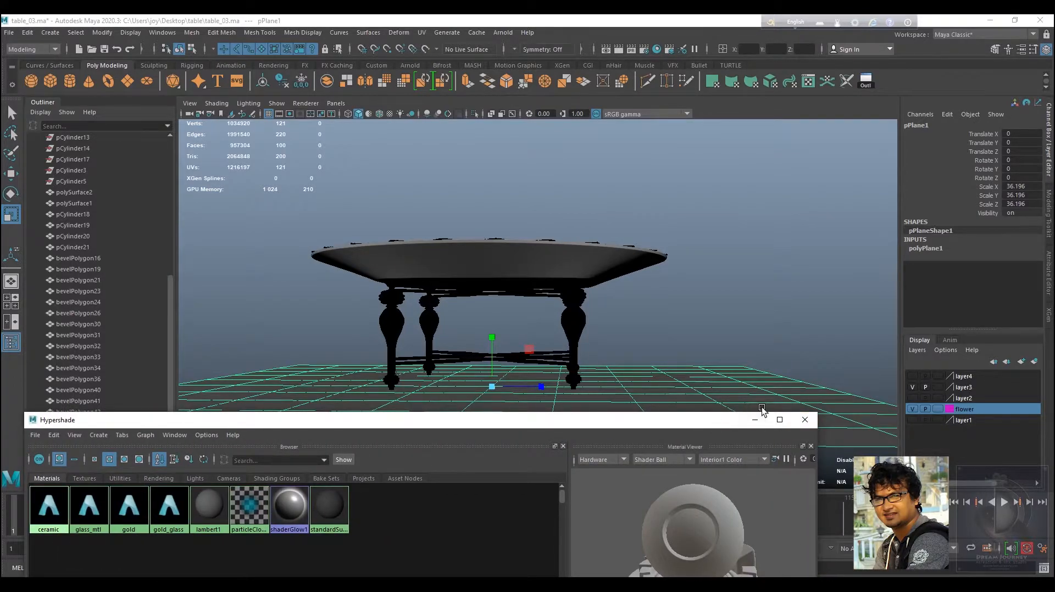
click(805, 419)
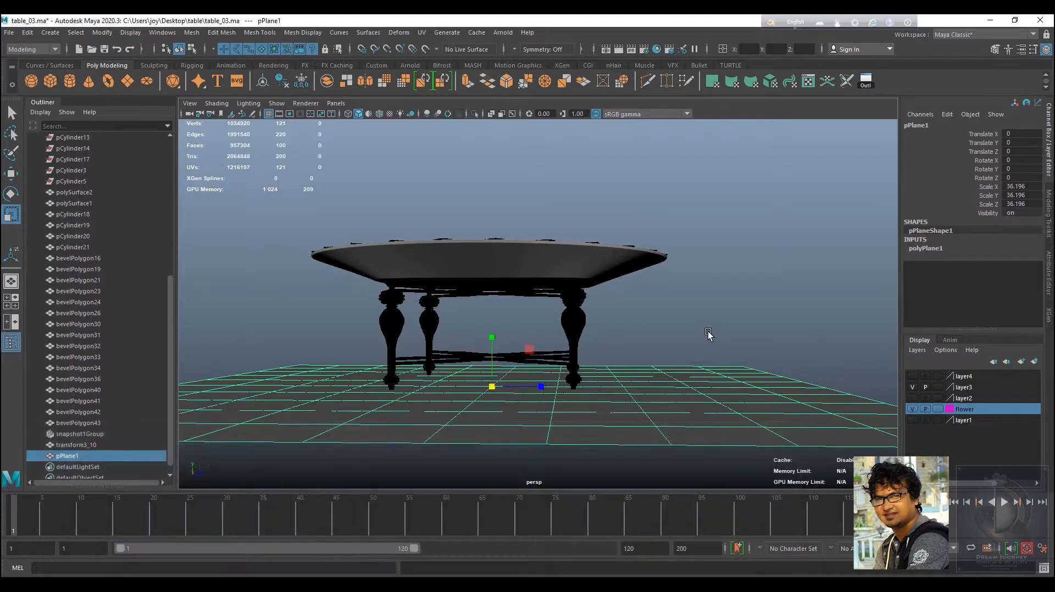
alt+drag(707, 332, 708, 395)
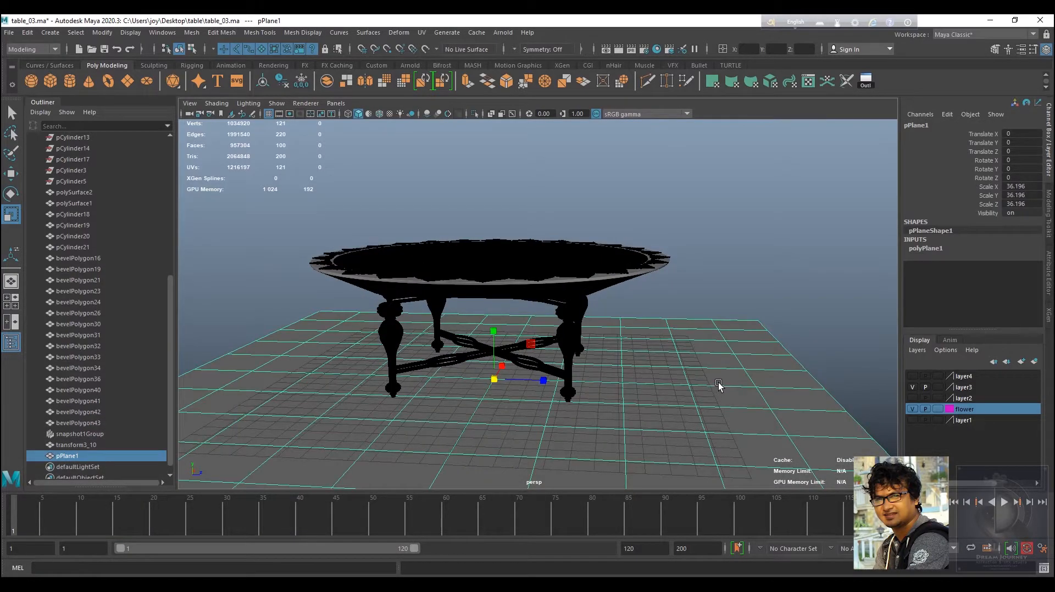
right_drag(720, 384, 724, 566)
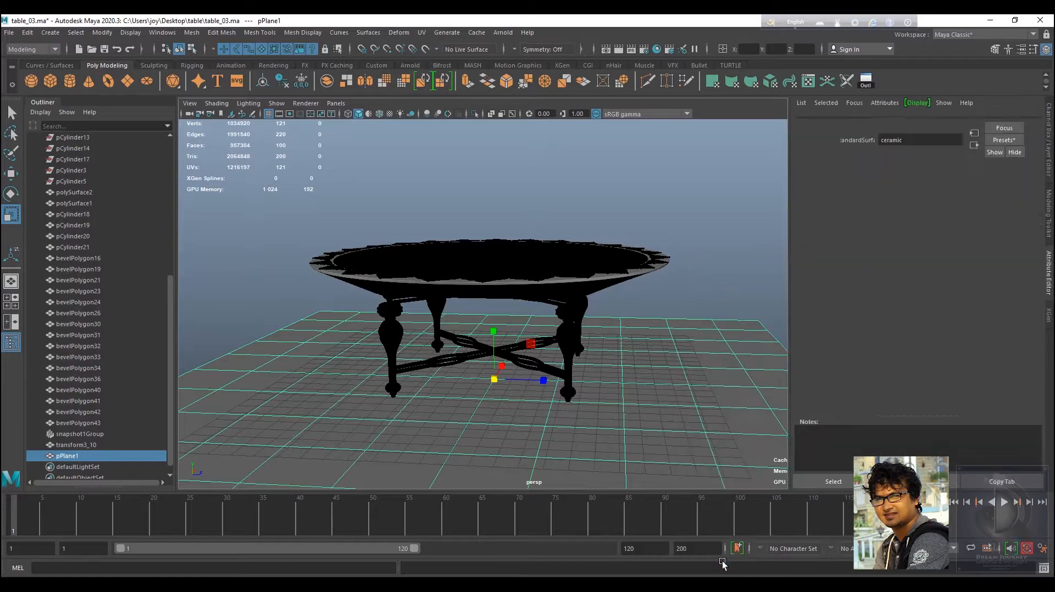
click(944, 122)
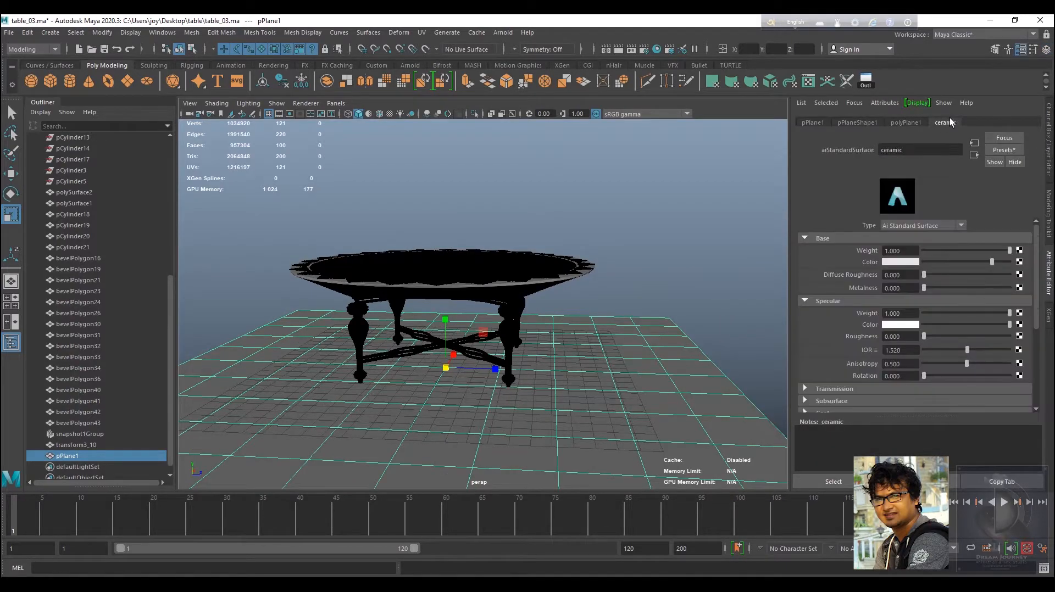
Select the table's outer rim and save the scene.
click(592, 271)
alt+drag(585, 296, 648, 299)
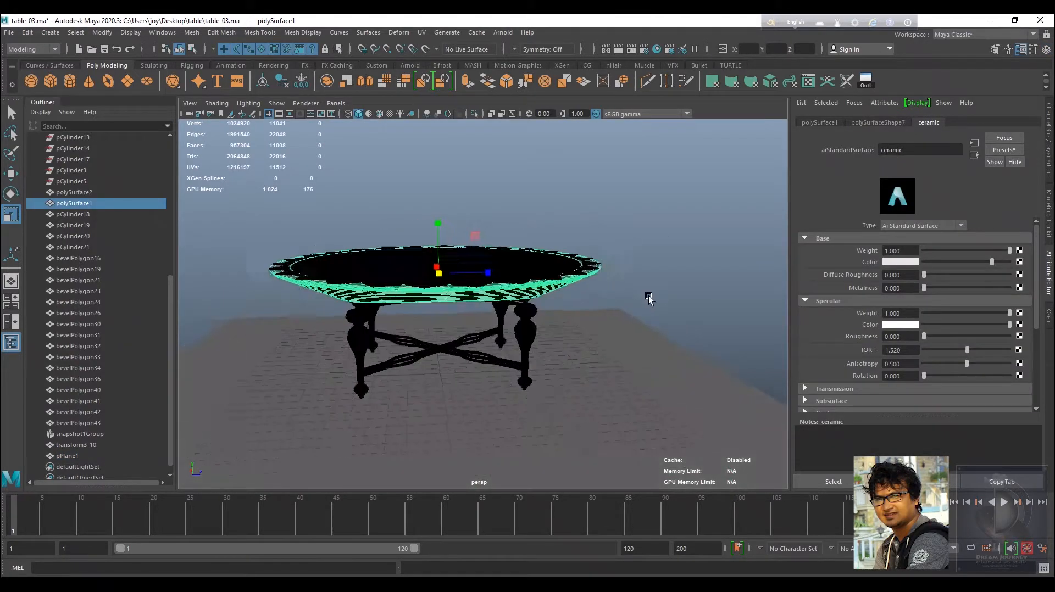
scroll(652, 301, up, 2)
key(q)
key(ctrl+s)
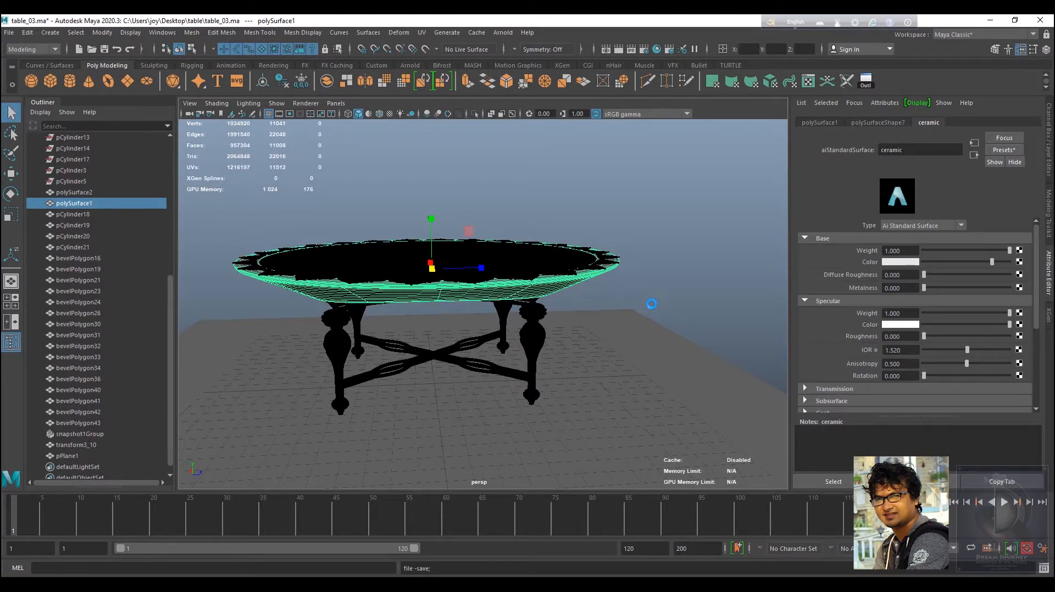
key(r)
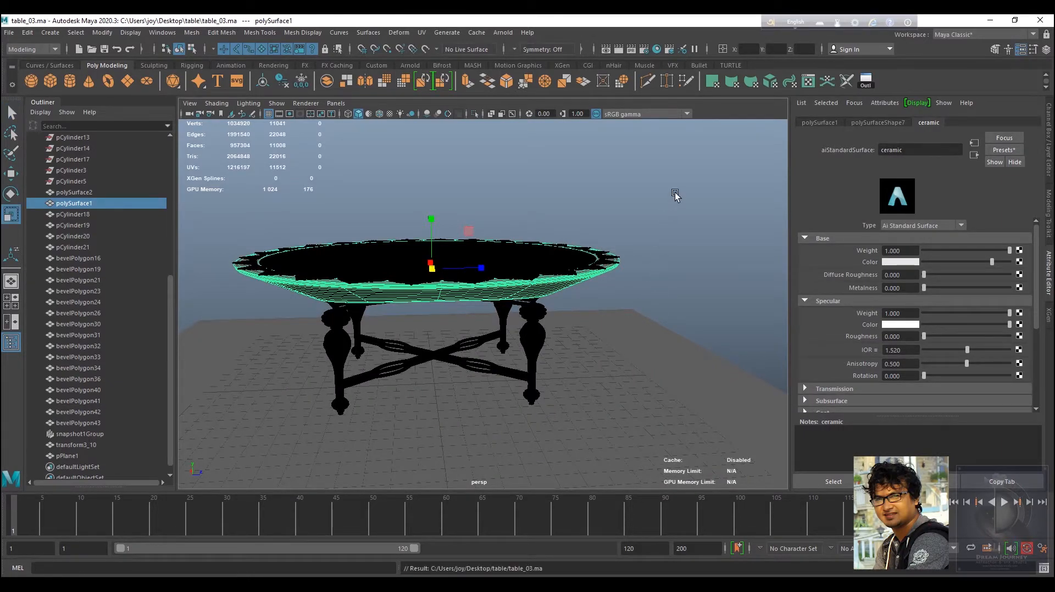
Add an Arnold Skydome Light and switch the viewport to use all lights.
click(512, 31)
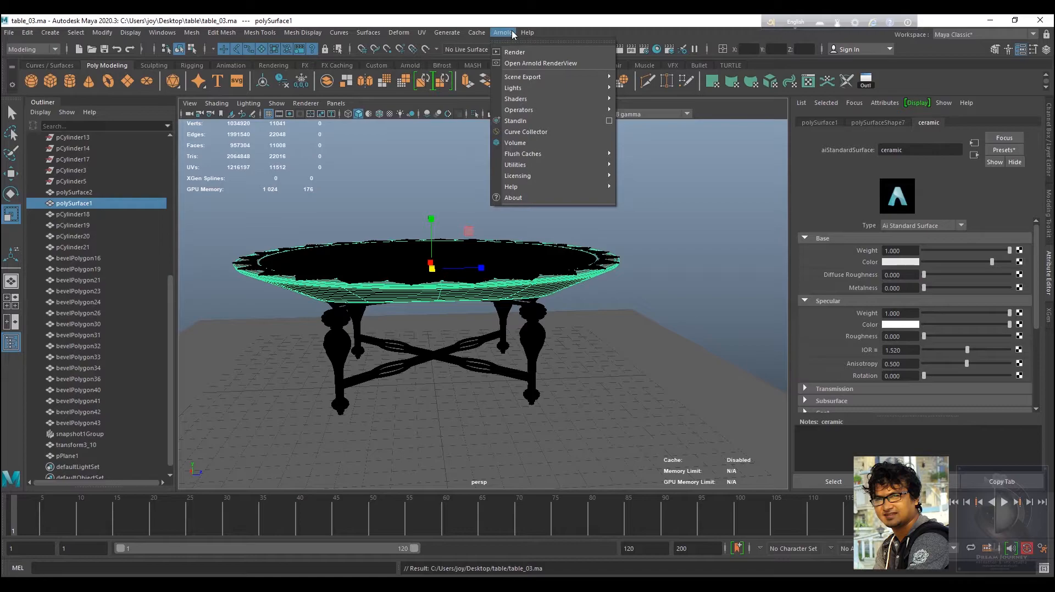
mouse_move(524, 89)
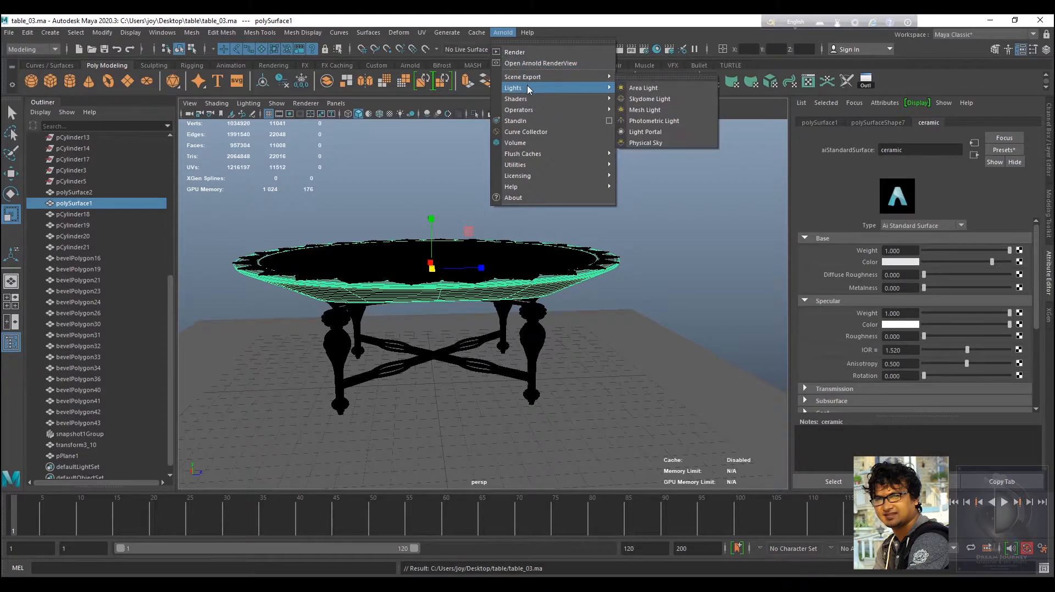
click(655, 98)
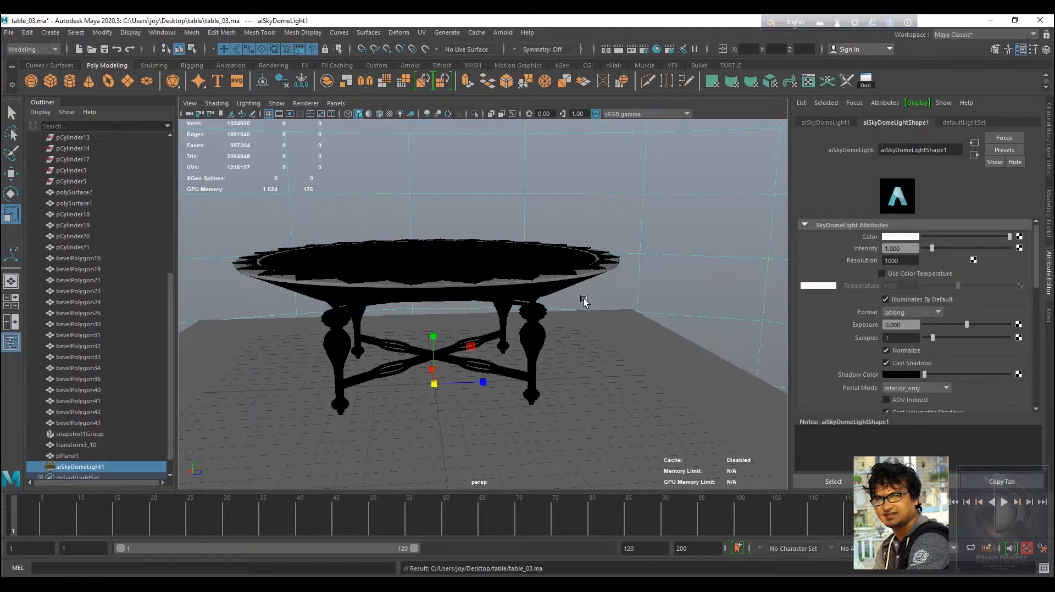
alt+drag(588, 301, 674, 348)
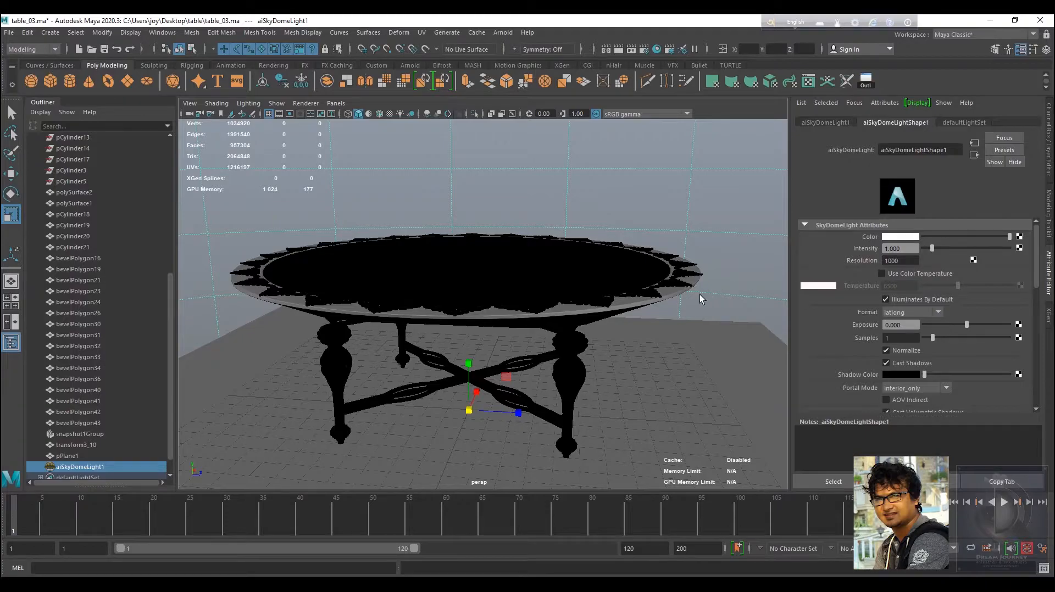
key(7)
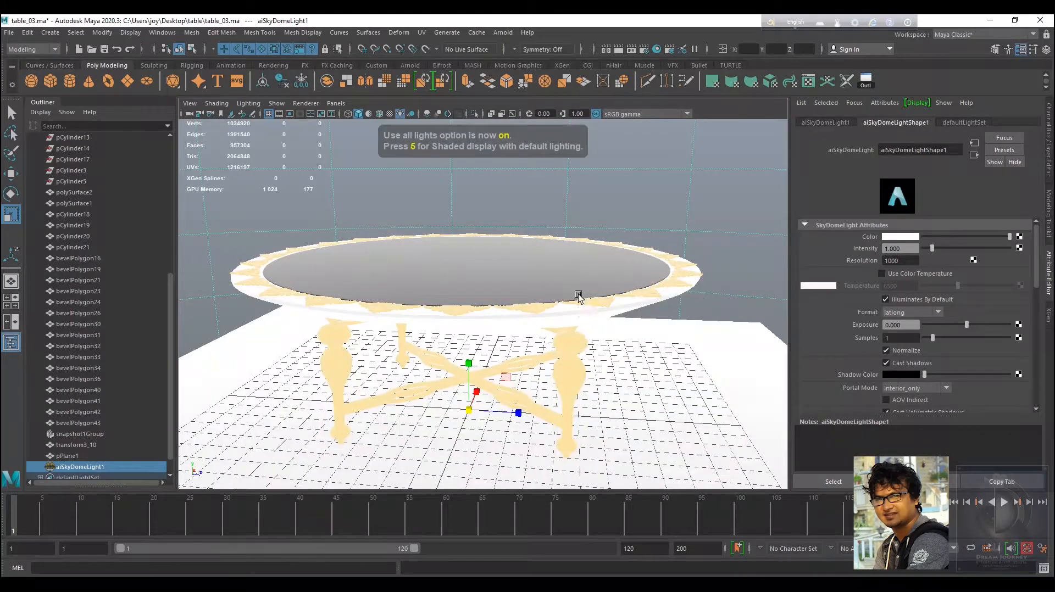
alt+drag(574, 291, 664, 344)
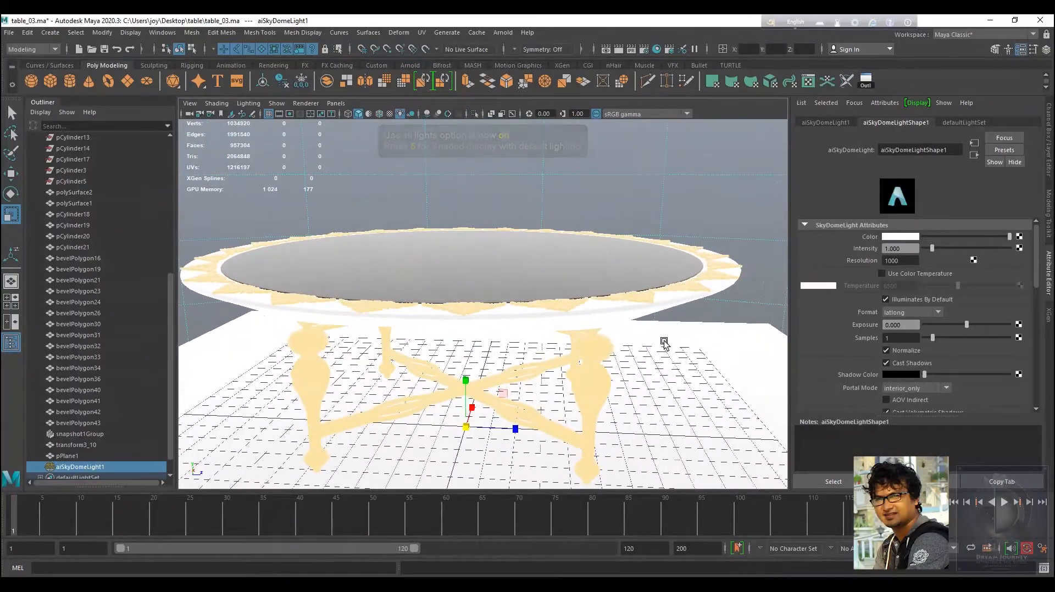
Connect a File texture to the skydome light's color and set its filter type to Off.
click(1019, 237)
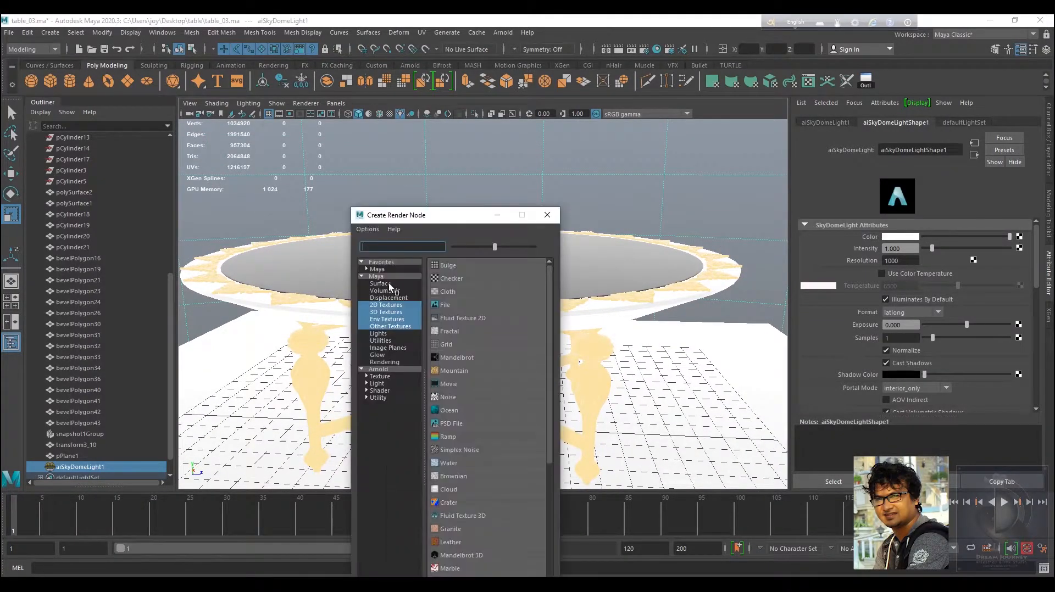
click(443, 308)
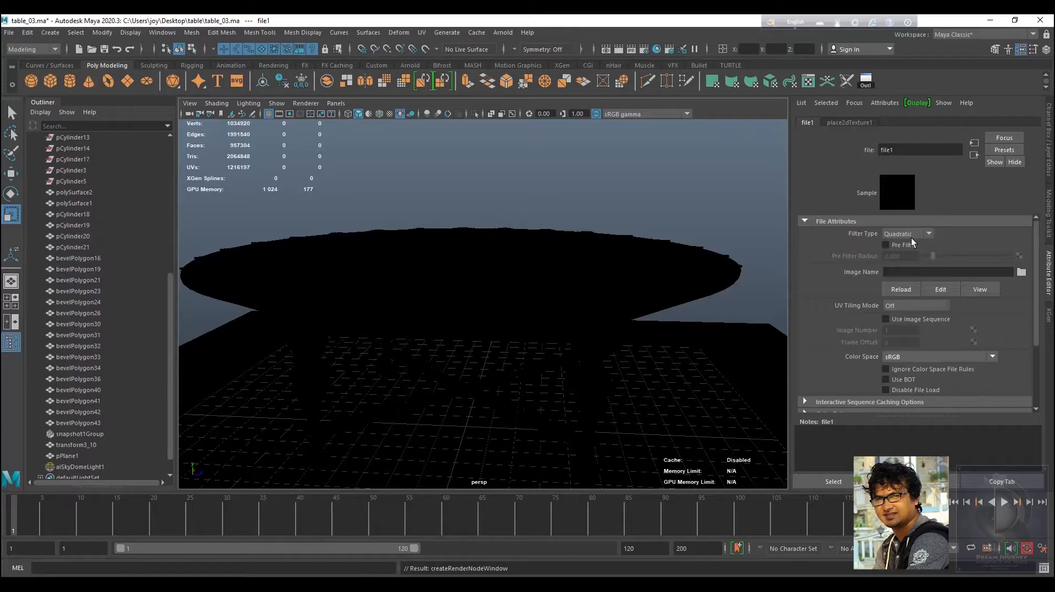
click(908, 236)
click(904, 245)
Load rathaus_2k.hdr from the HDRI 2K_Nice folder as the file texture's image.
click(1023, 276)
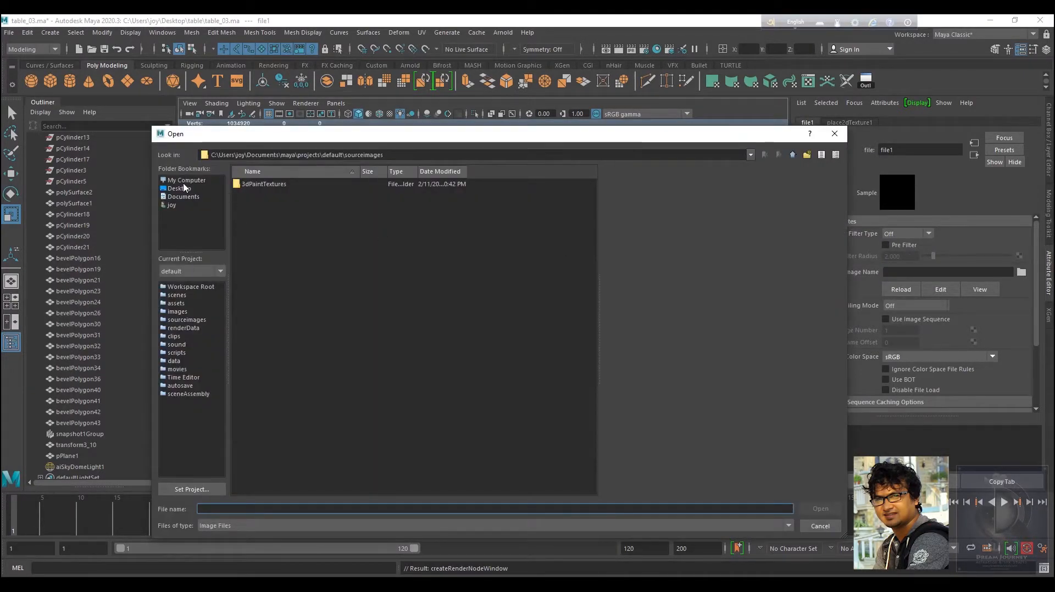
click(184, 184)
click(259, 214)
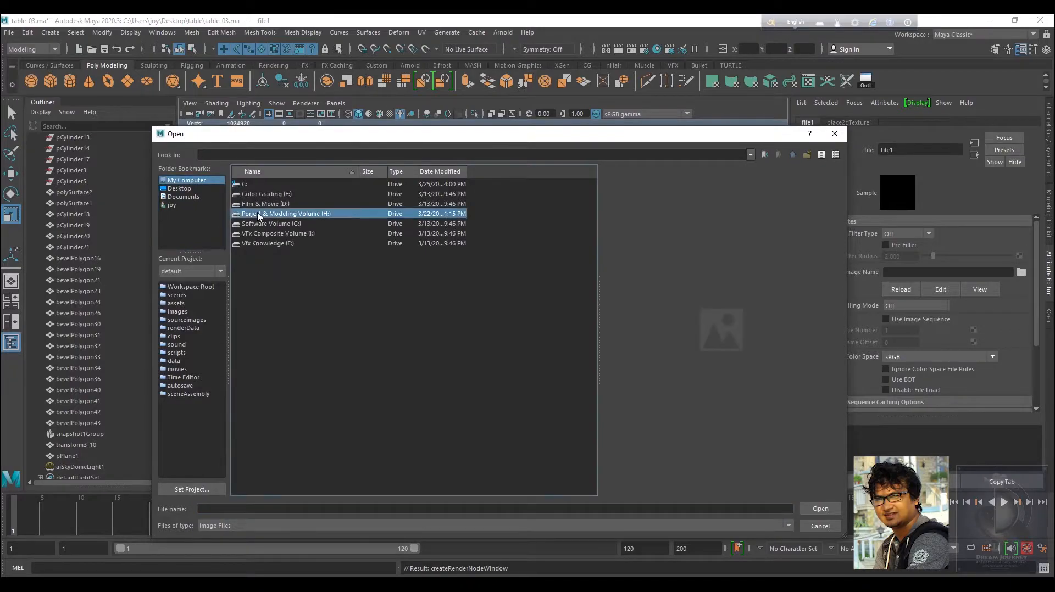
click(262, 235)
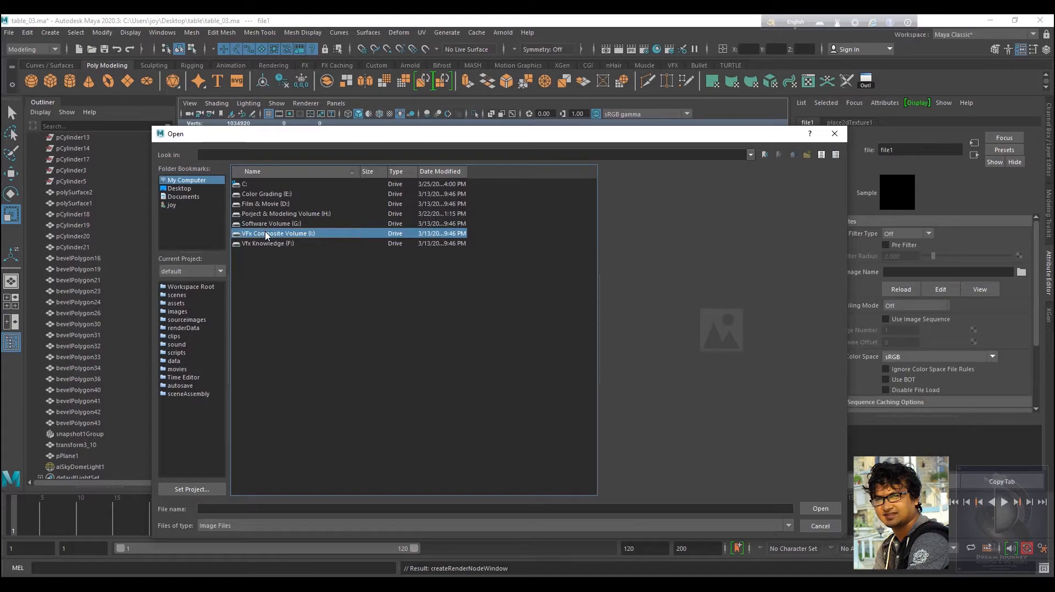
double_click(266, 234)
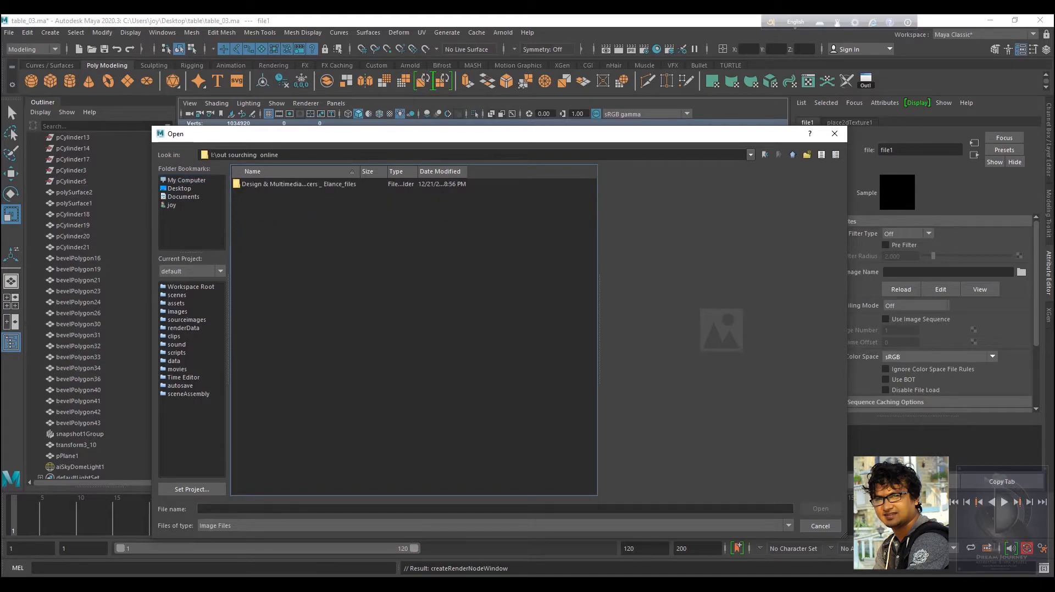
click(792, 156)
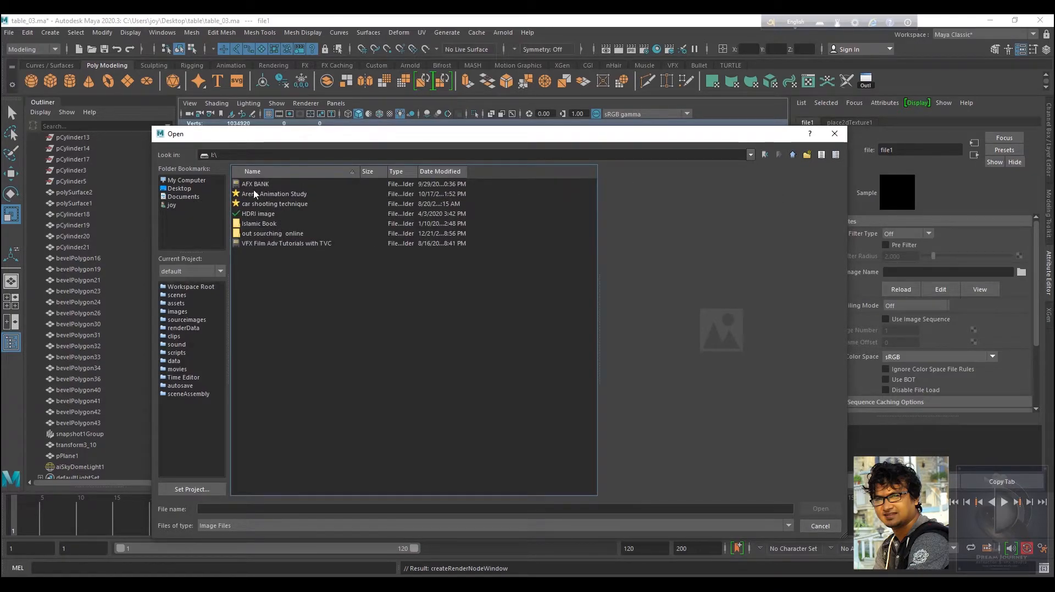
double_click(254, 214)
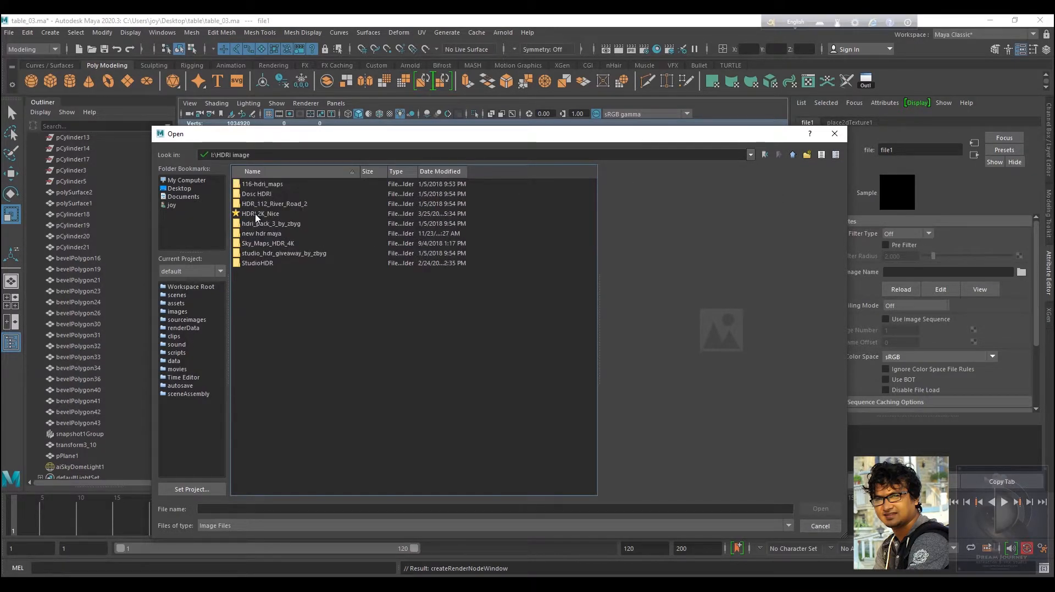
click(261, 216)
double_click(261, 215)
scroll(298, 350, down, 20)
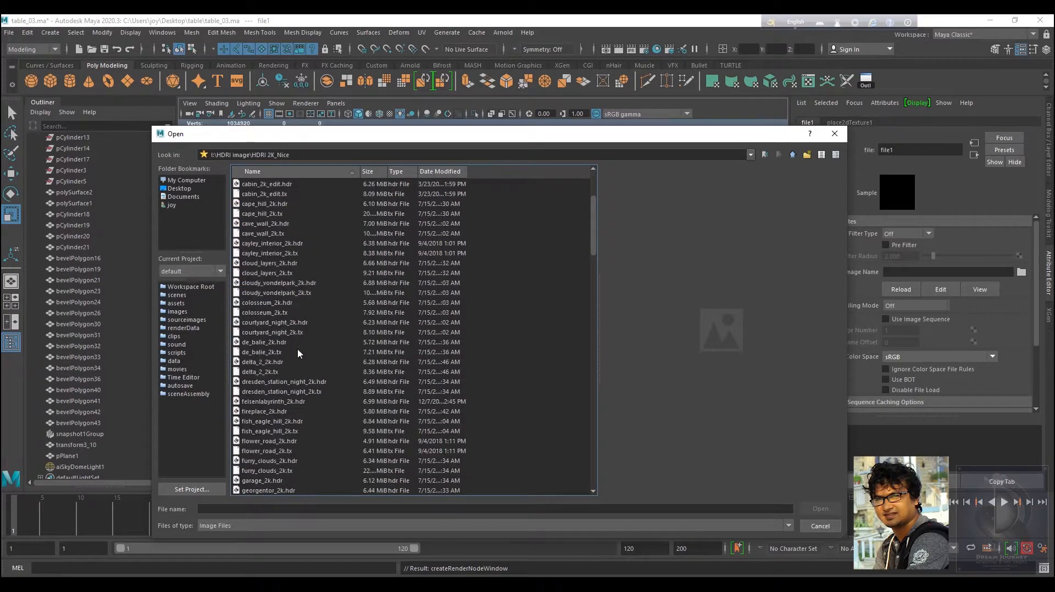
click(265, 391)
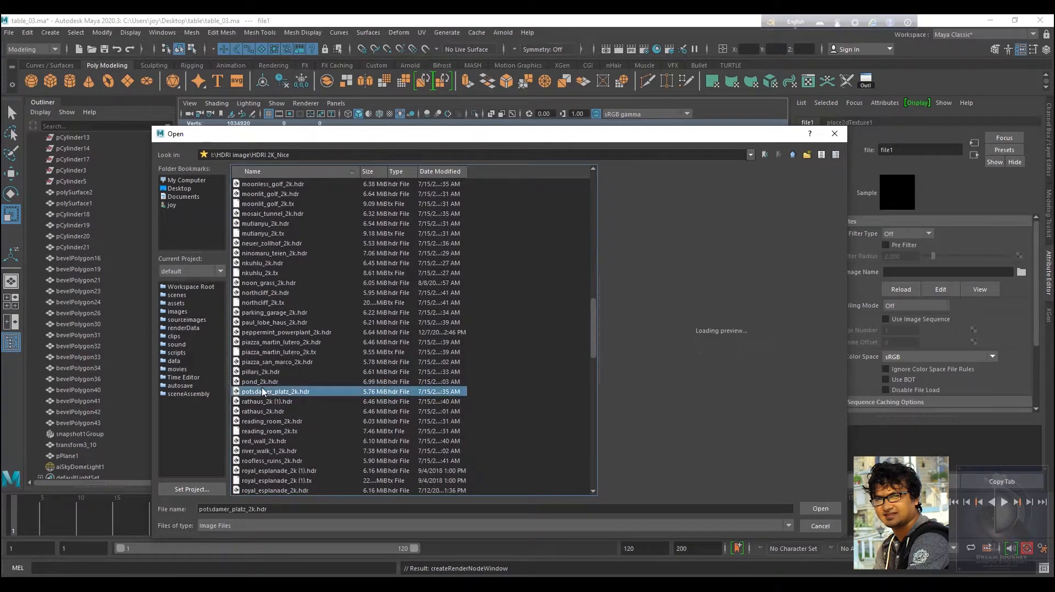
key(Down)
key(Down)
key(Down)
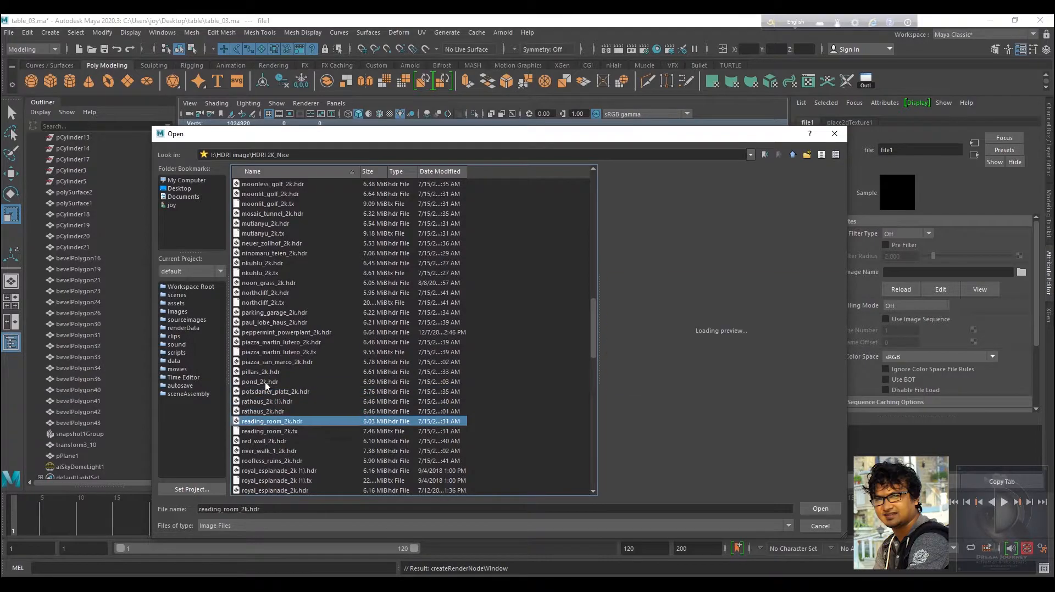
key(Up)
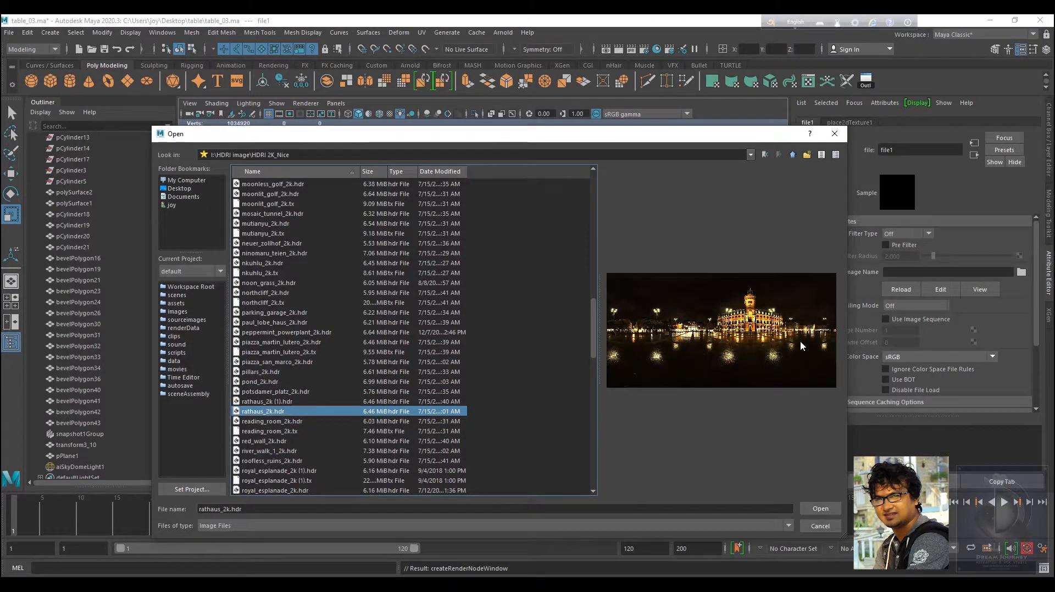
click(820, 509)
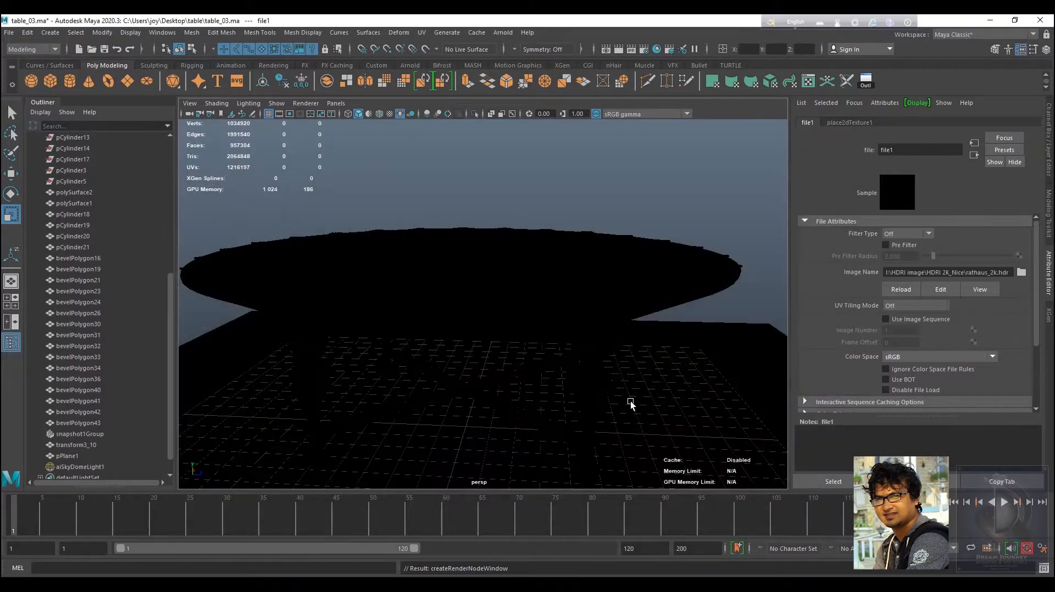
Orbit around the table to inspect the HDRI lighting and reflections in the viewport.
mouse_move(598, 349)
alt+mouse_down()
mouse_move(583, 333)
mouse_move(684, 320)
mouse_move(710, 325)
mouse_move(712, 367)
mouse_move(581, 360)
alt+mouse_up()
alt+right_drag(581, 360, 666, 456)
alt+middle_drag(667, 456, 634, 349)
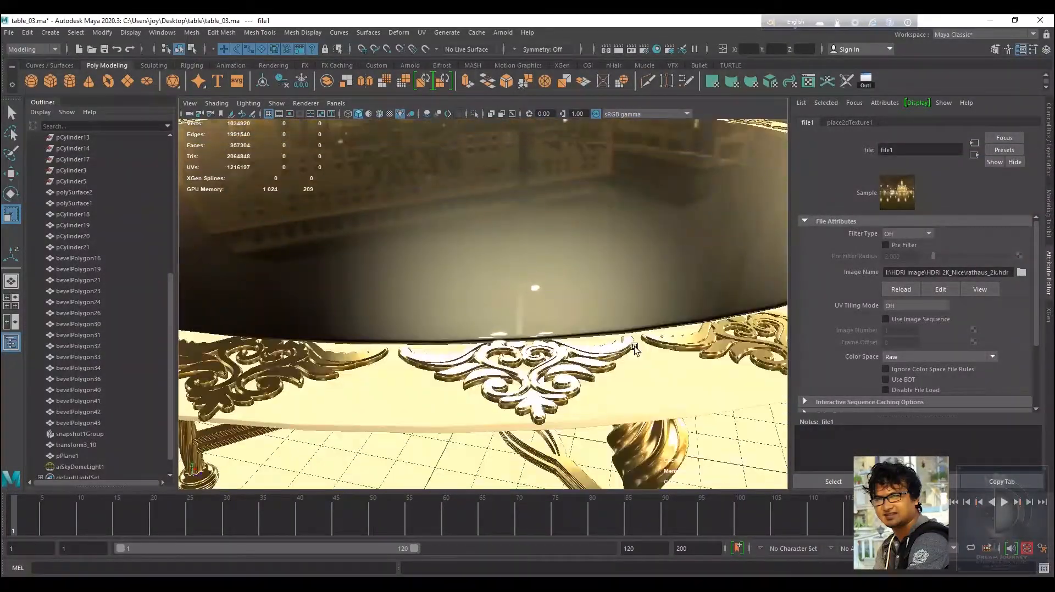
alt+drag(634, 370, 629, 216)
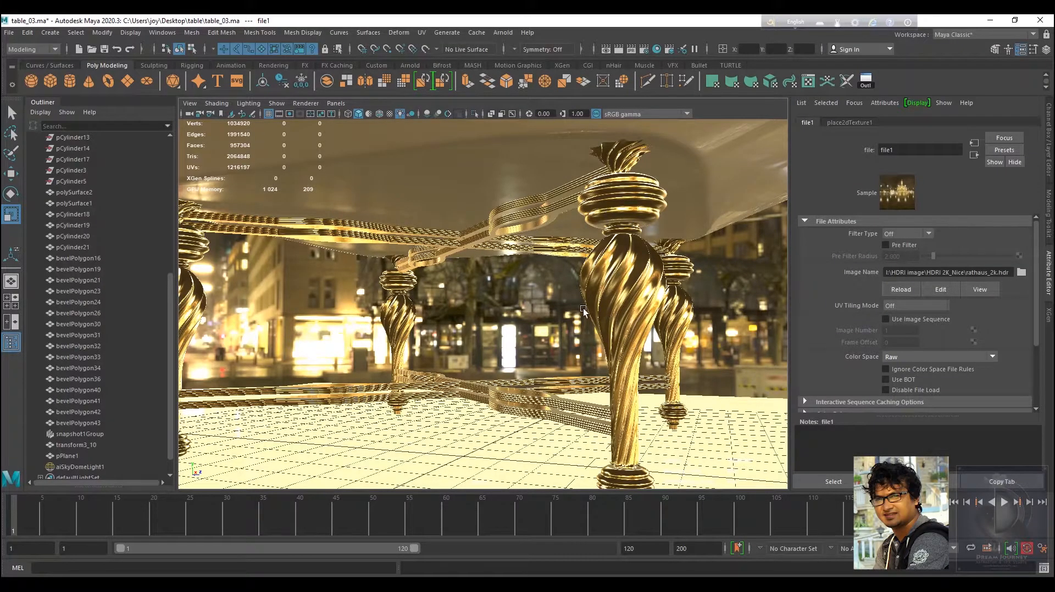
alt+right_drag(583, 310, 547, 322)
alt+drag(547, 322, 655, 346)
alt+right_drag(655, 346, 570, 328)
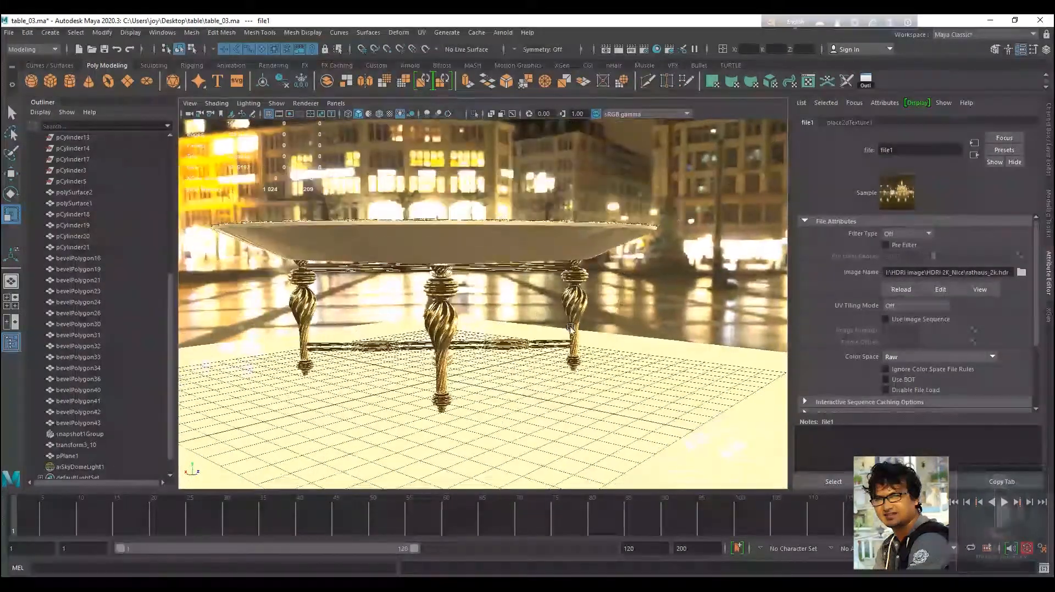
alt+drag(570, 328, 522, 312)
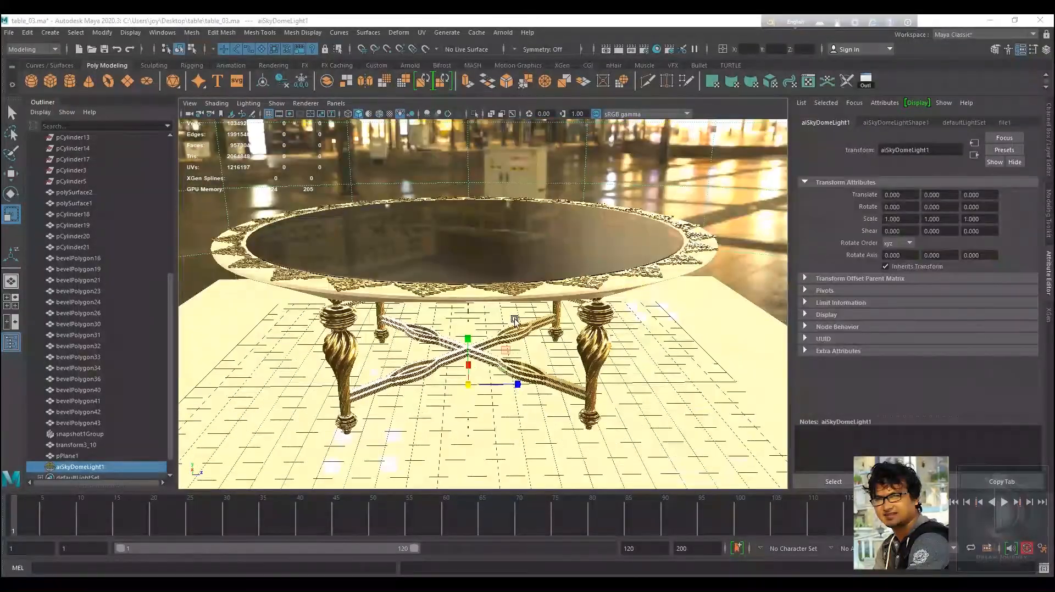
alt+right_drag(511, 317, 534, 345)
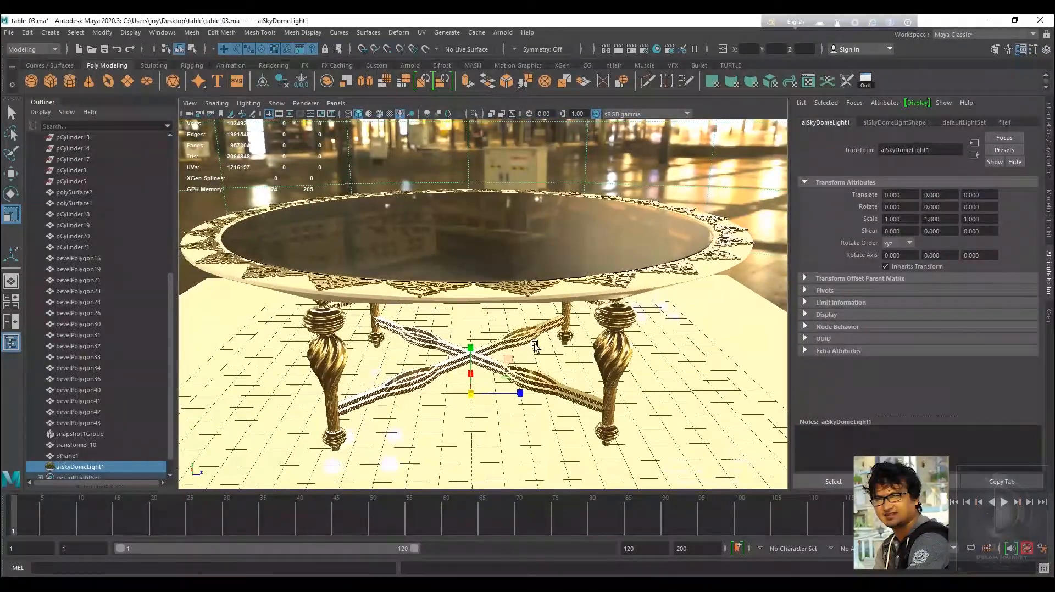
Open the Arnold RenderView and render the perspective view.
click(502, 32)
click(555, 64)
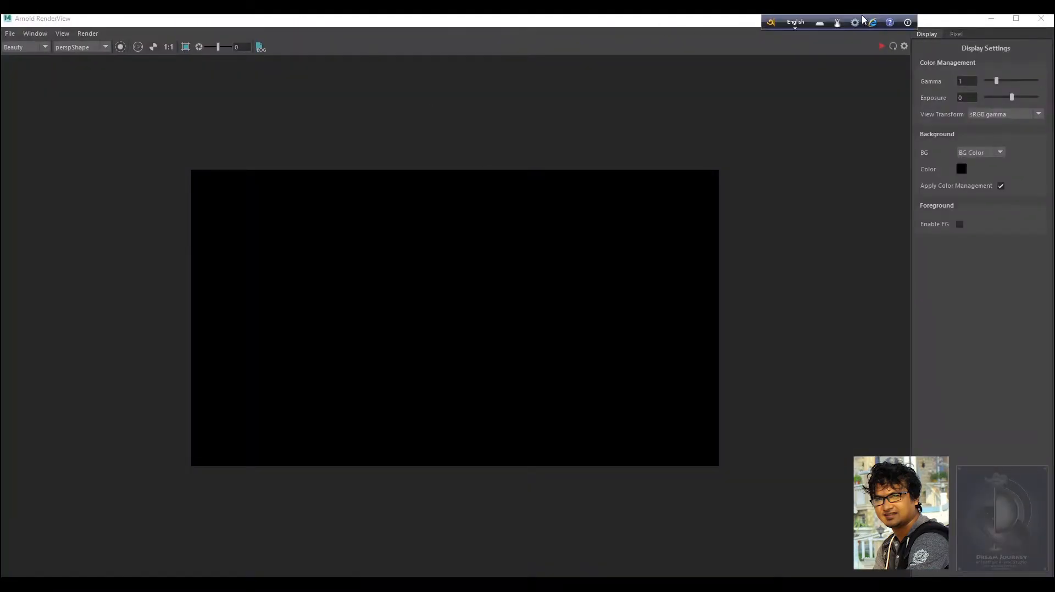
click(886, 48)
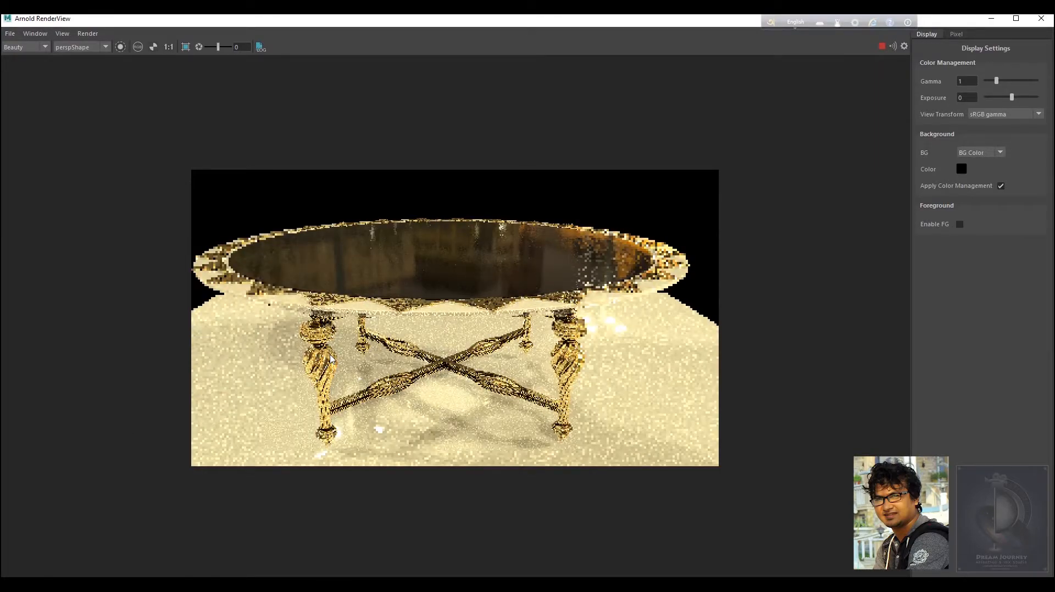
Inspect the floor and ceramic materials in the Hypershade, then minimize it.
scroll(466, 352, up, 2)
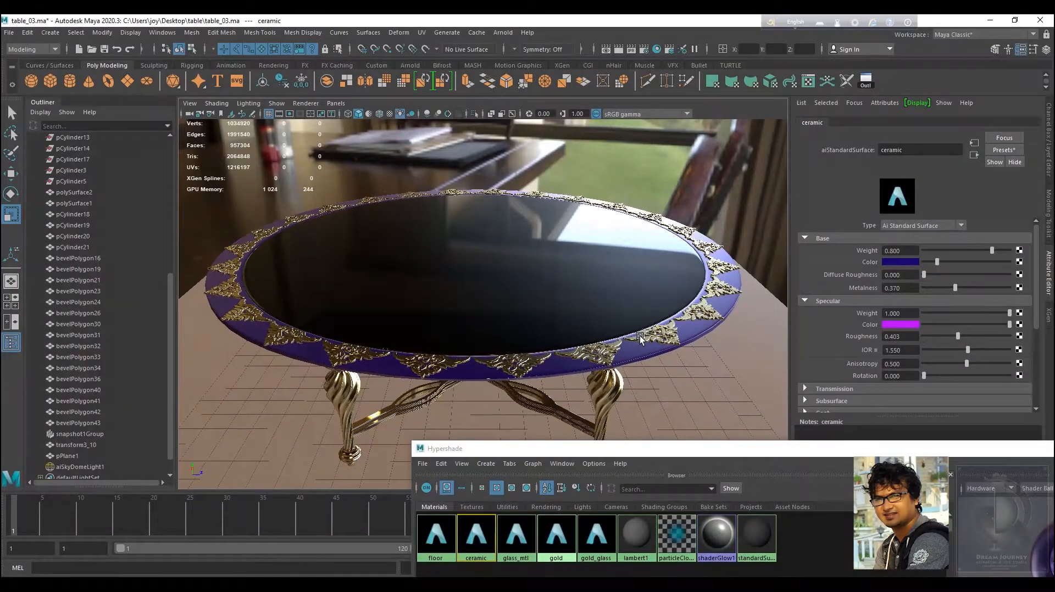
scroll(640, 338, up, 1)
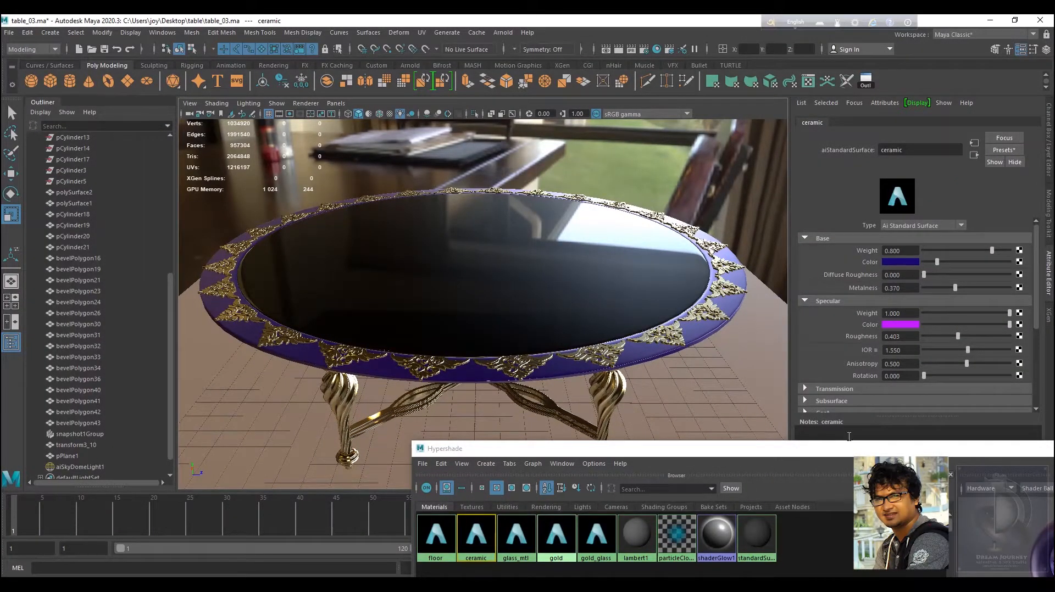
drag(845, 450, 812, 370)
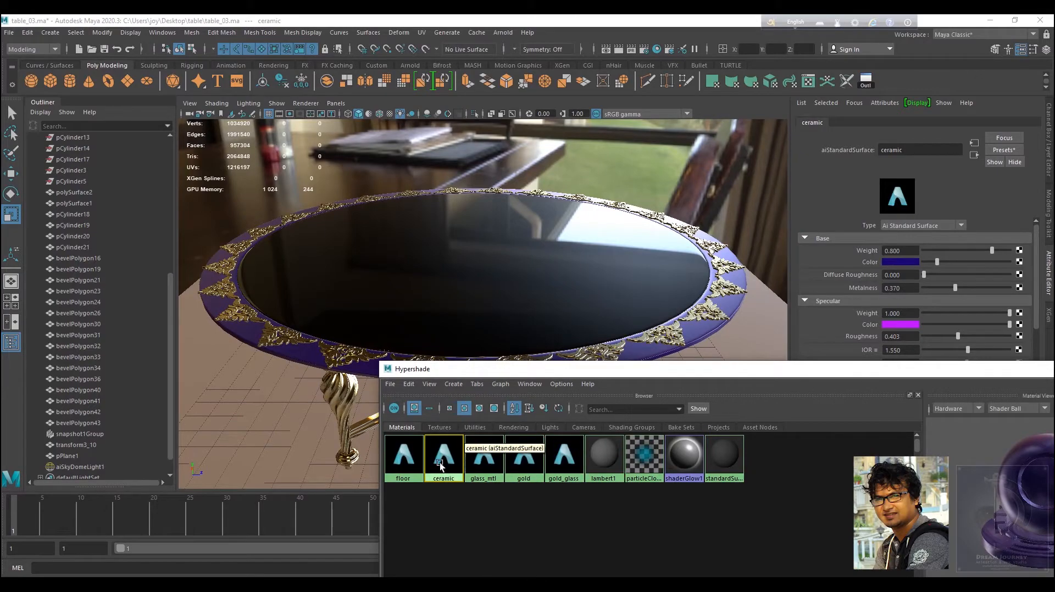
drag(608, 375, 359, 211)
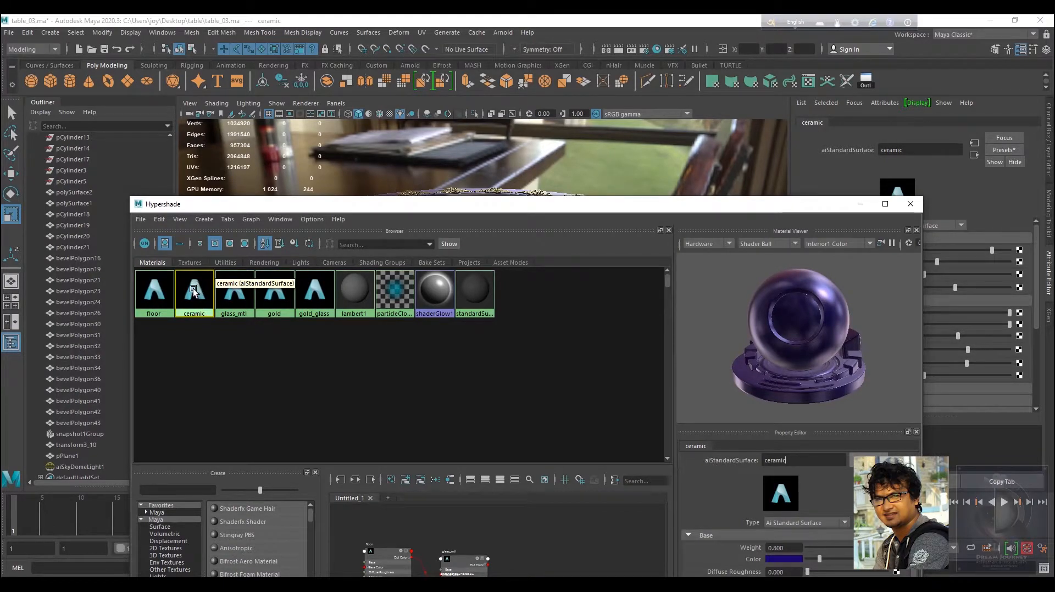
click(155, 291)
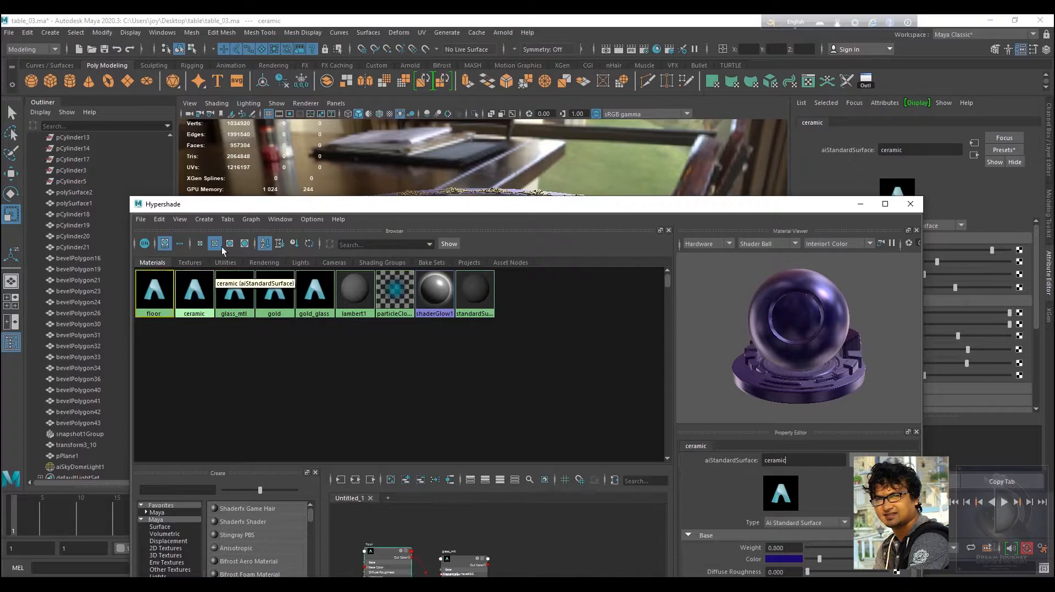
drag(277, 209, 521, 257)
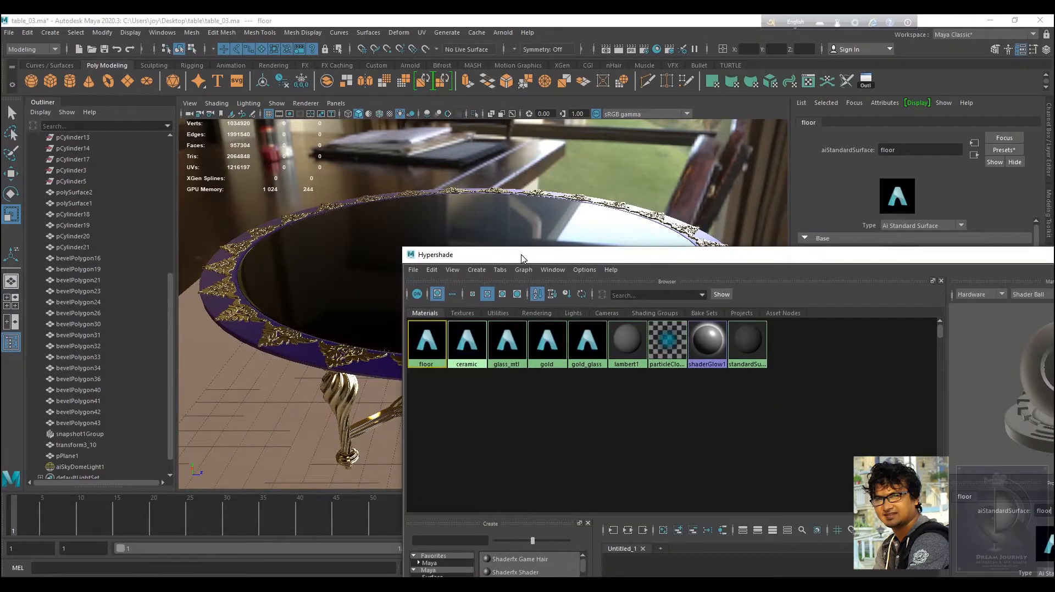
click(465, 339)
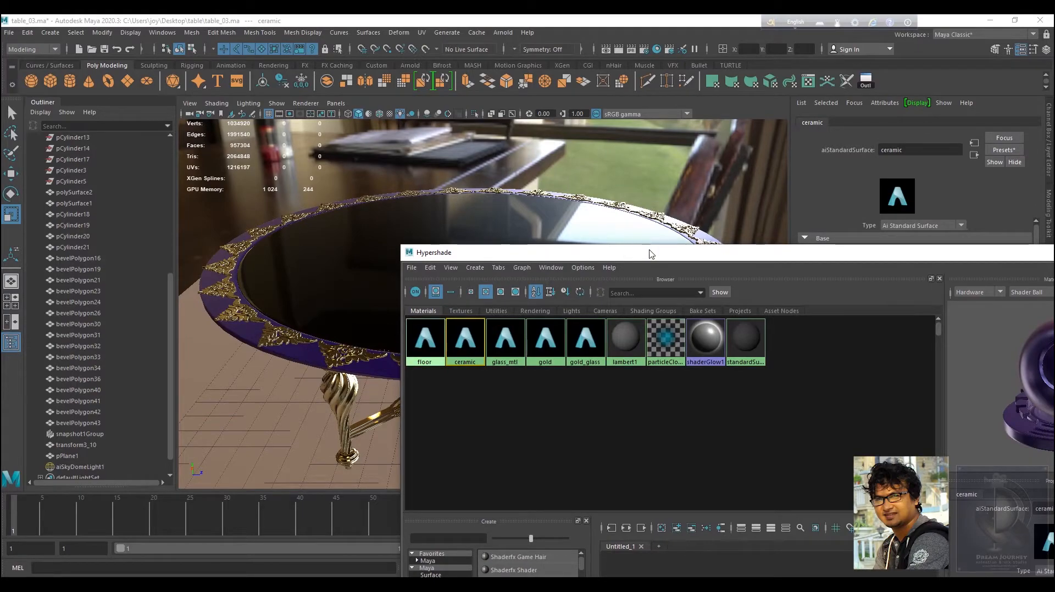
drag(650, 252, 339, 228)
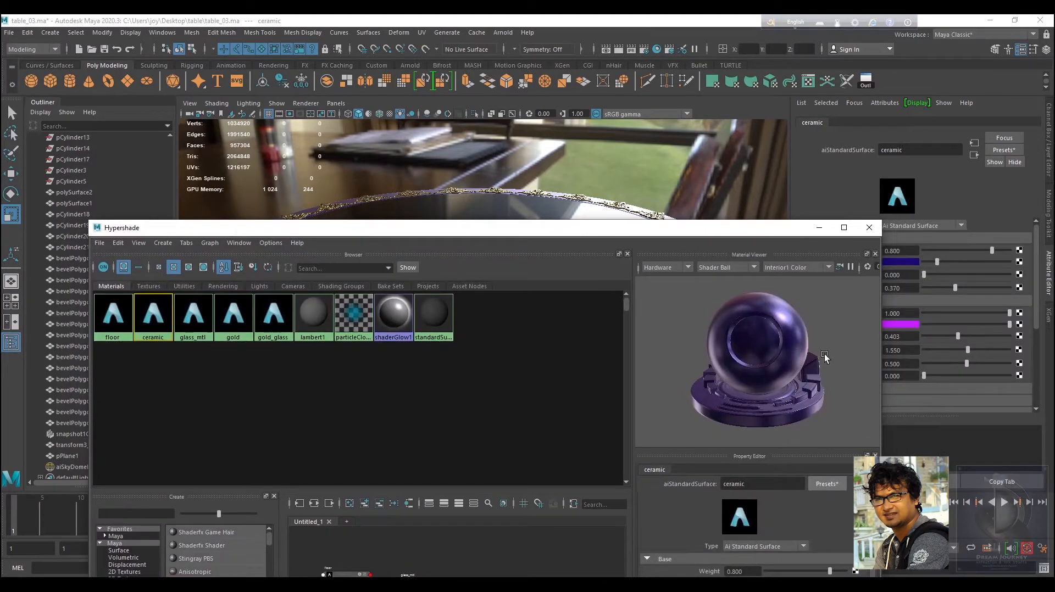
mouse_move(824, 354)
mouse_down()
mouse_move(683, 354)
mouse_move(806, 348)
mouse_up()
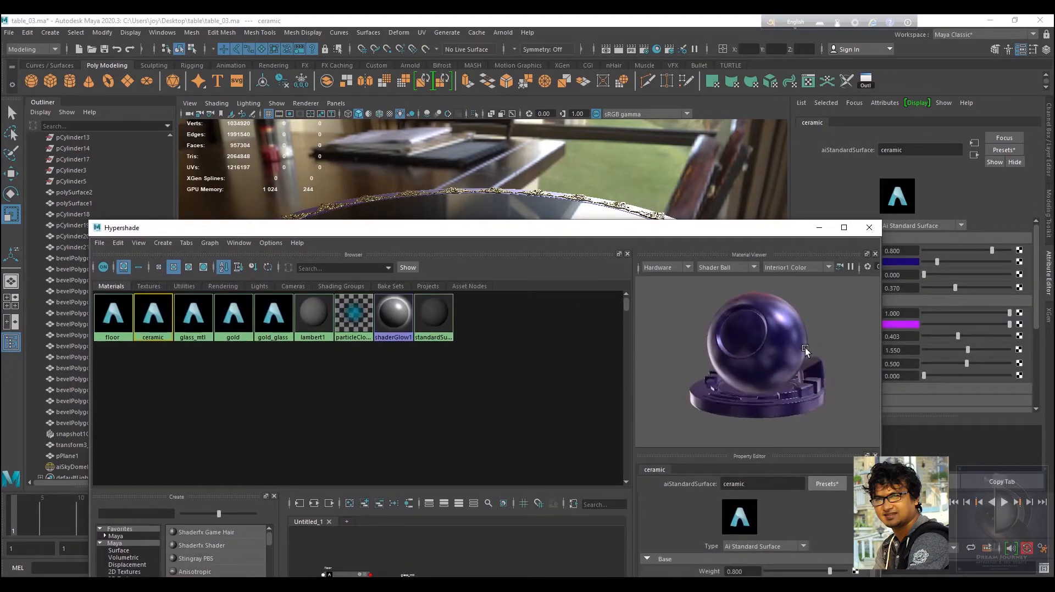
click(818, 228)
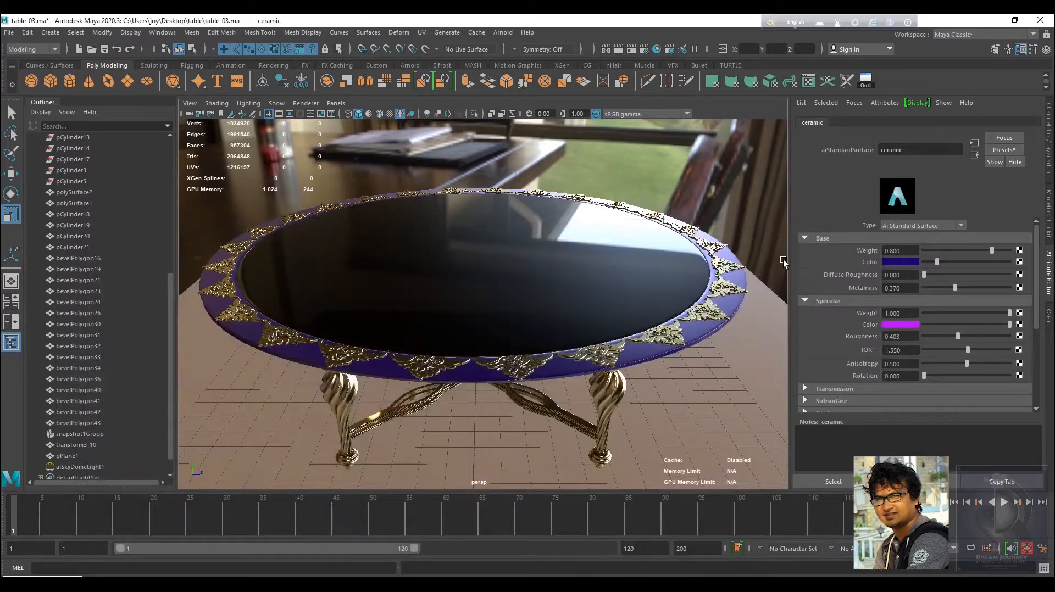
Save the scene and select the glass tabletop.
key(q)
click(105, 49)
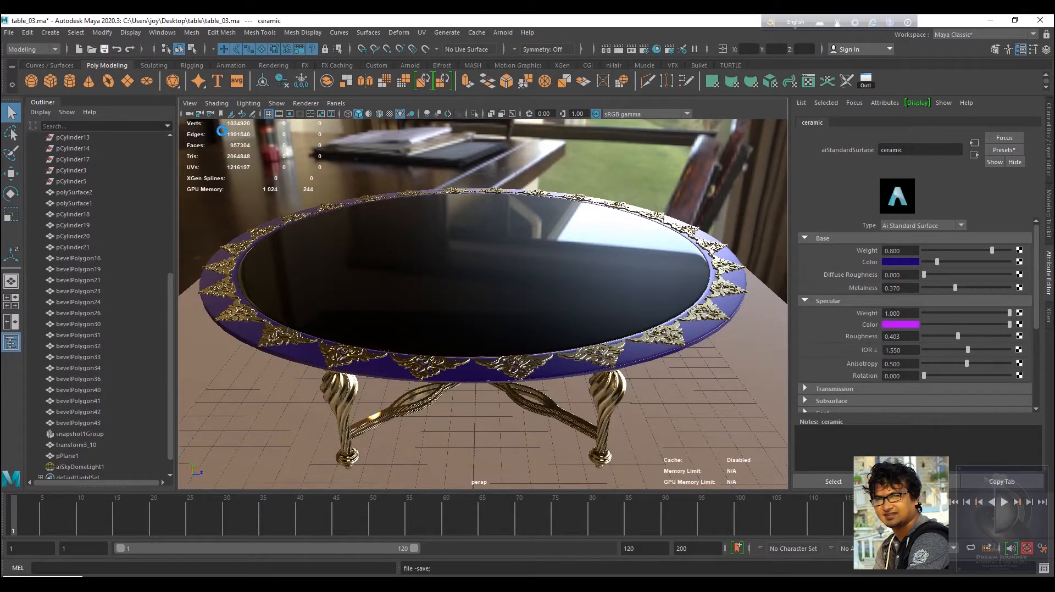
key(r)
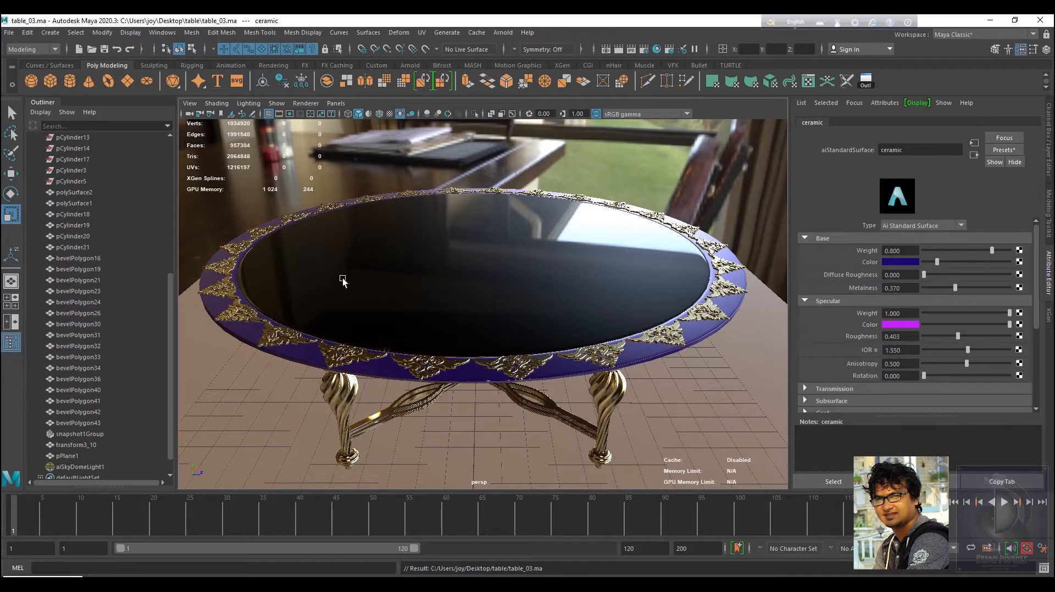
click(455, 295)
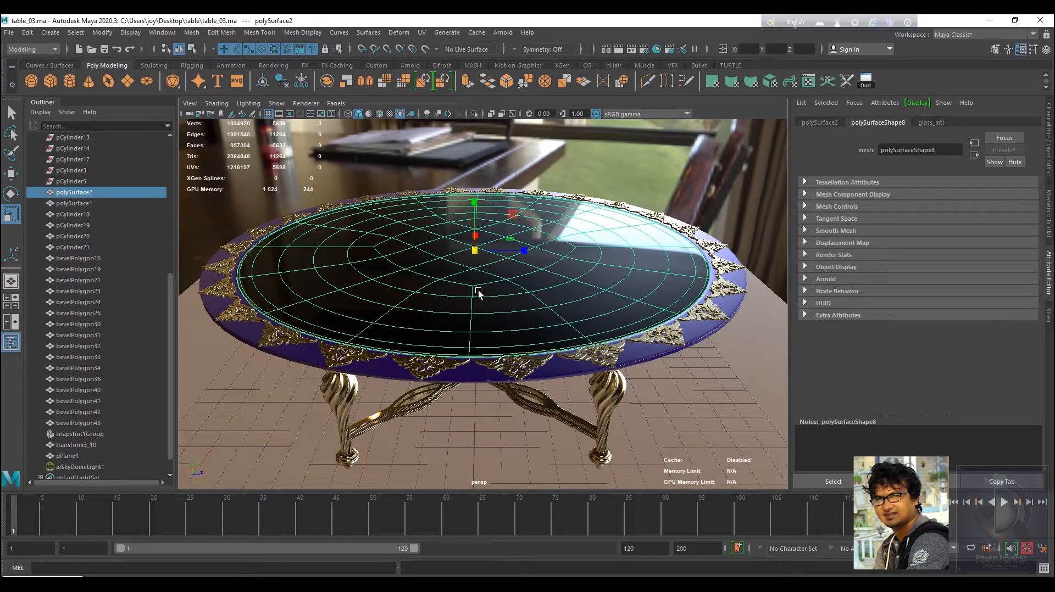
drag(475, 251, 478, 249)
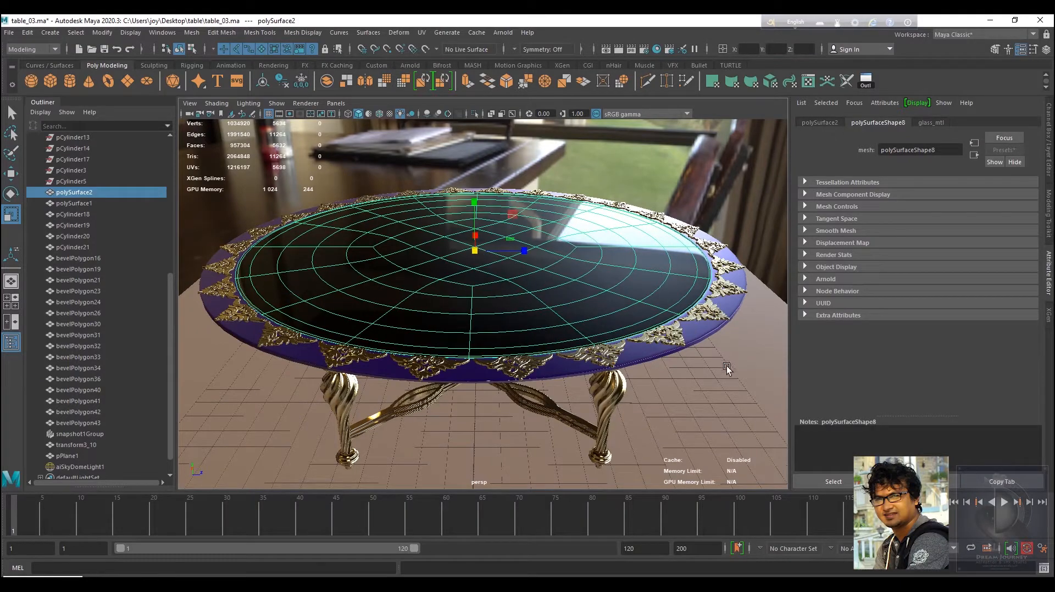
Select the ground plane and save the scene.
click(651, 377)
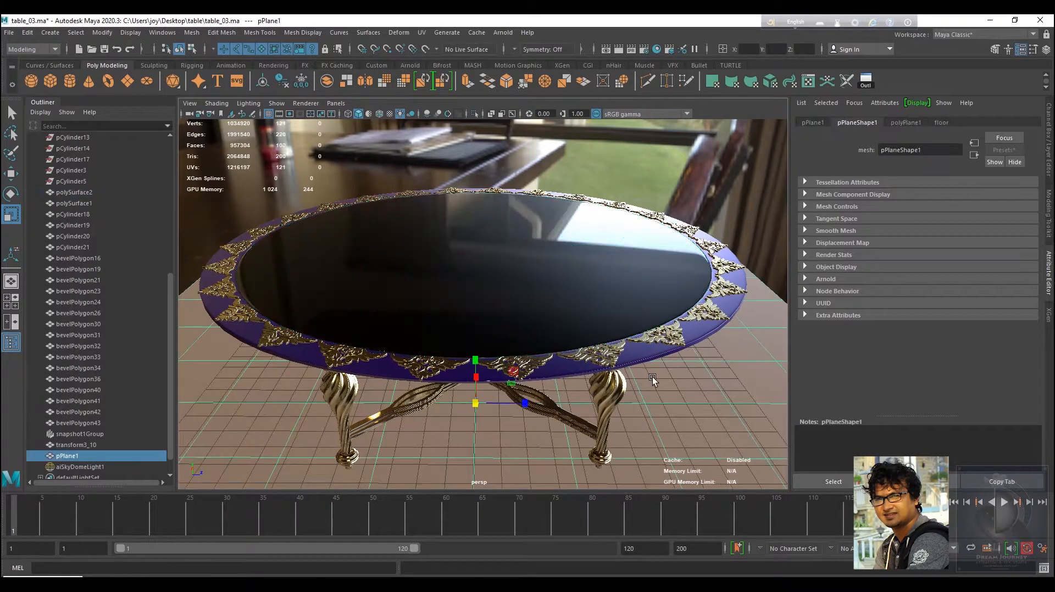
key(q)
click(104, 49)
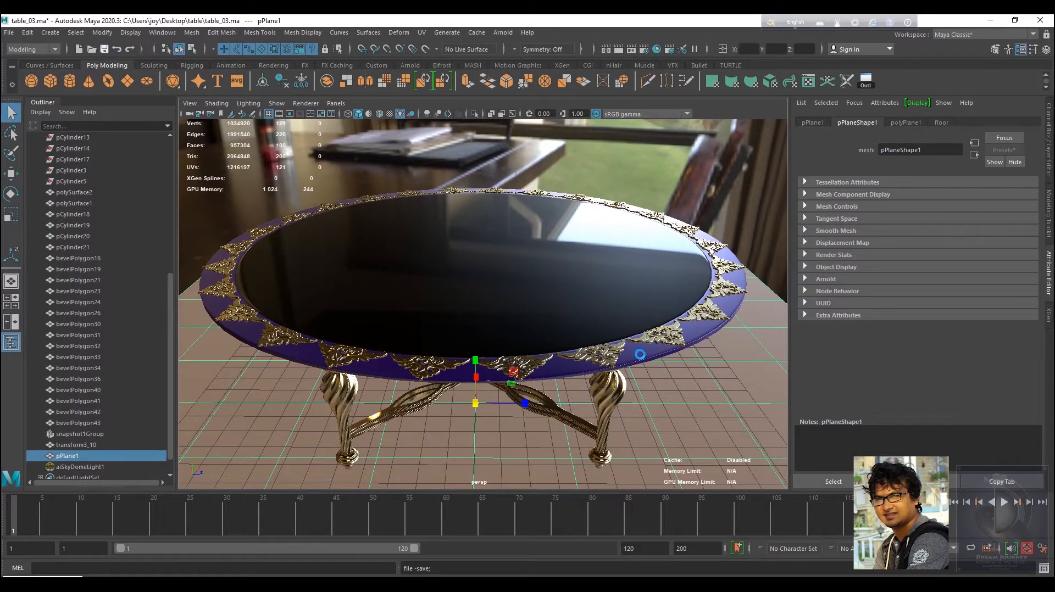
Scale up the ground plane and save the scene.
key(r)
alt+drag(642, 355, 555, 398)
key(ctrl+s)
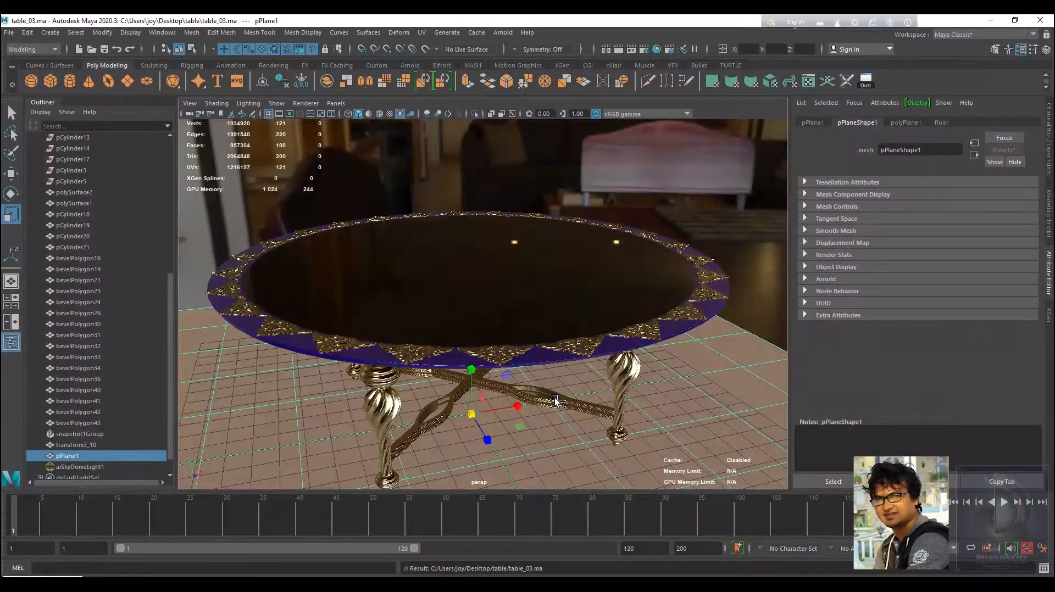
Render the perspective view in the Arnold RenderView.
drag(464, 426, 519, 382)
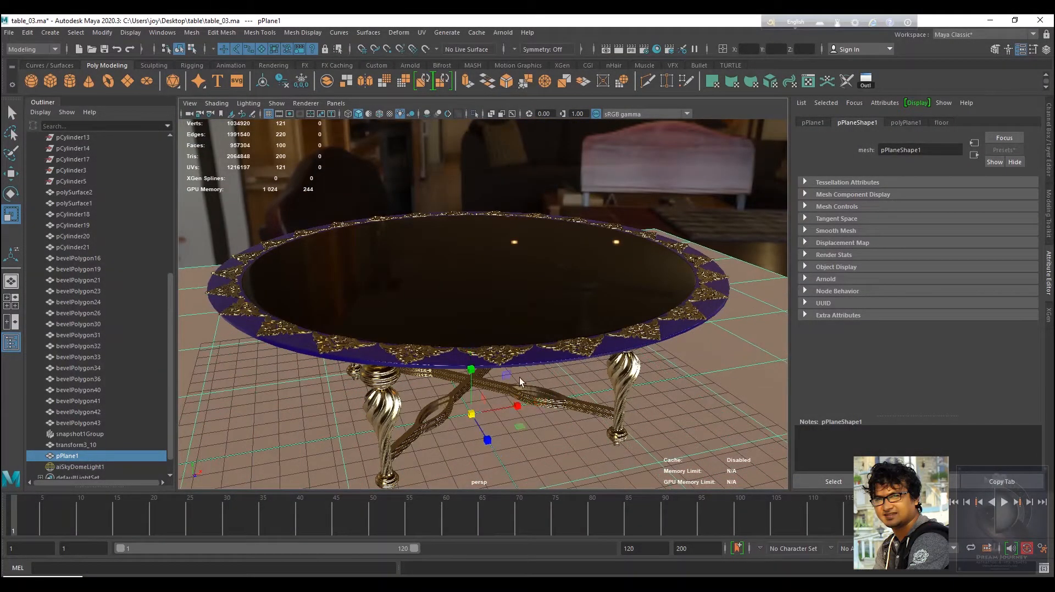
click(503, 32)
click(544, 63)
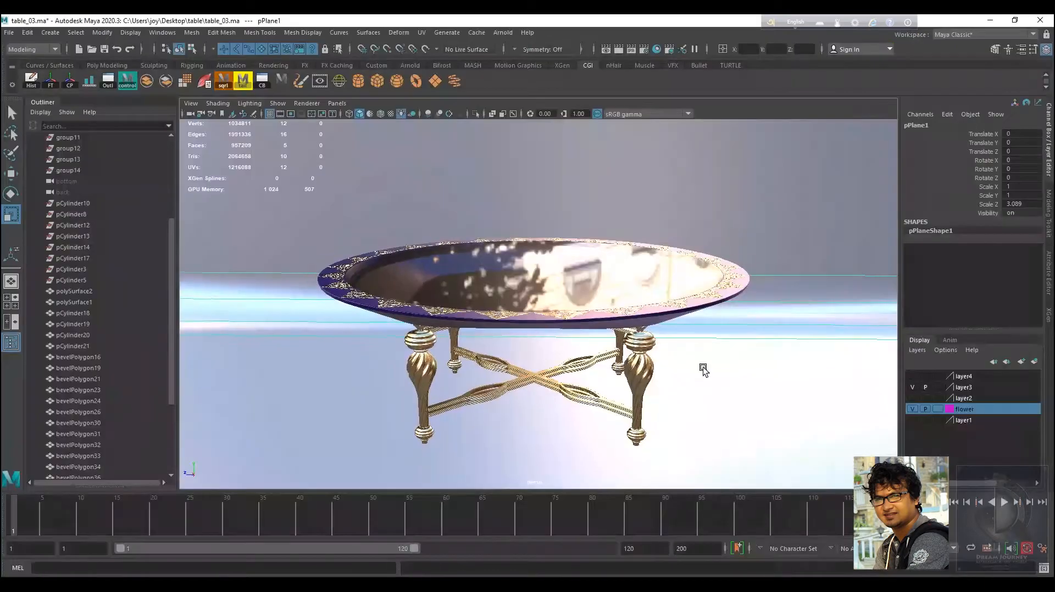
Save the scene and render a close-up of the tabletop in the Arnold RenderView.
alt+drag(699, 365, 658, 378)
alt+drag(657, 378, 648, 300)
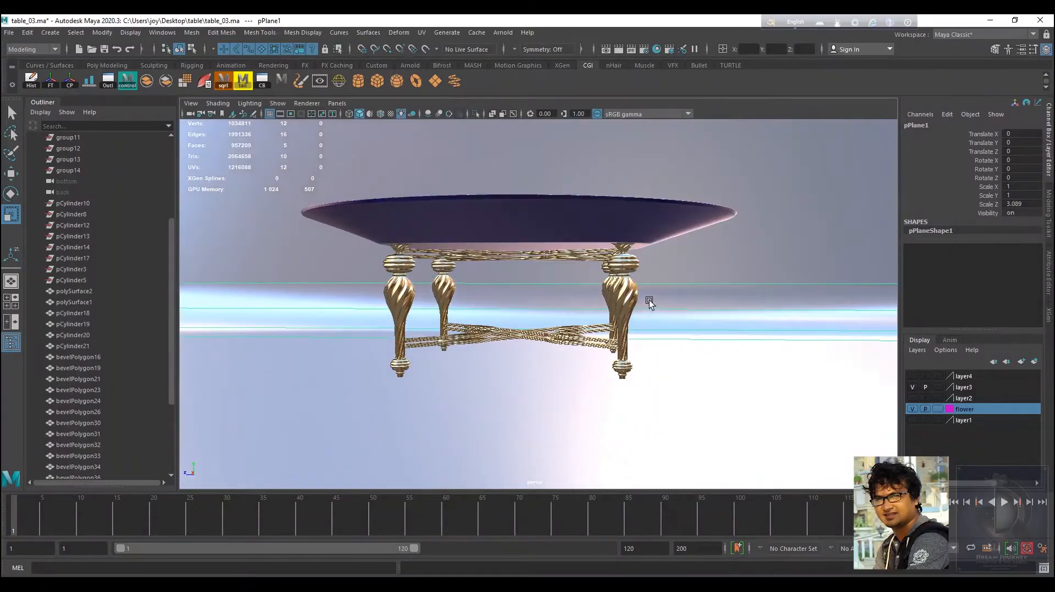
alt+right_drag(648, 300, 591, 316)
alt+drag(591, 315, 591, 319)
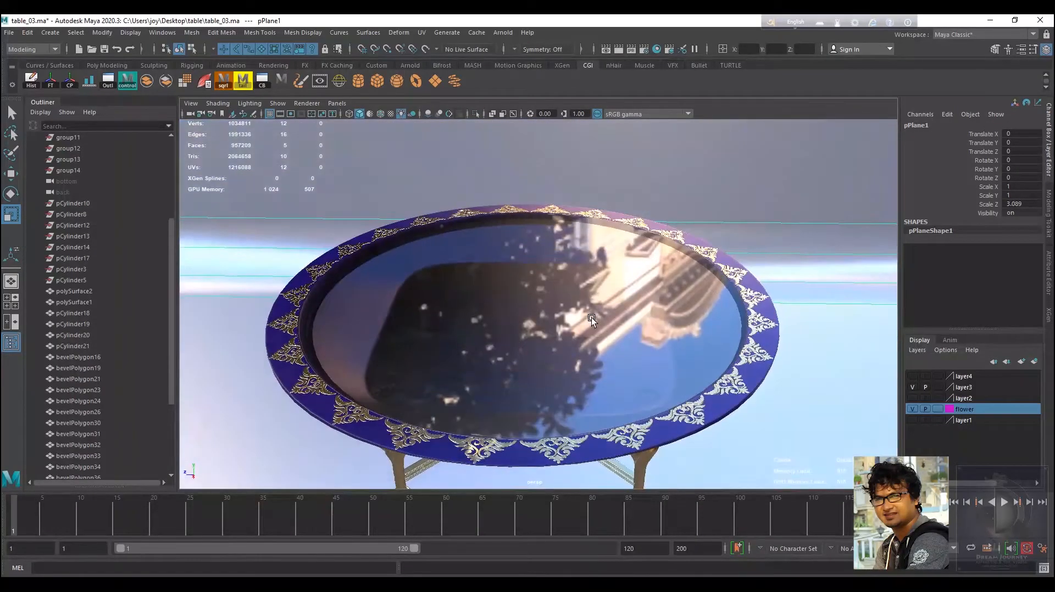
alt+right_drag(592, 320, 638, 387)
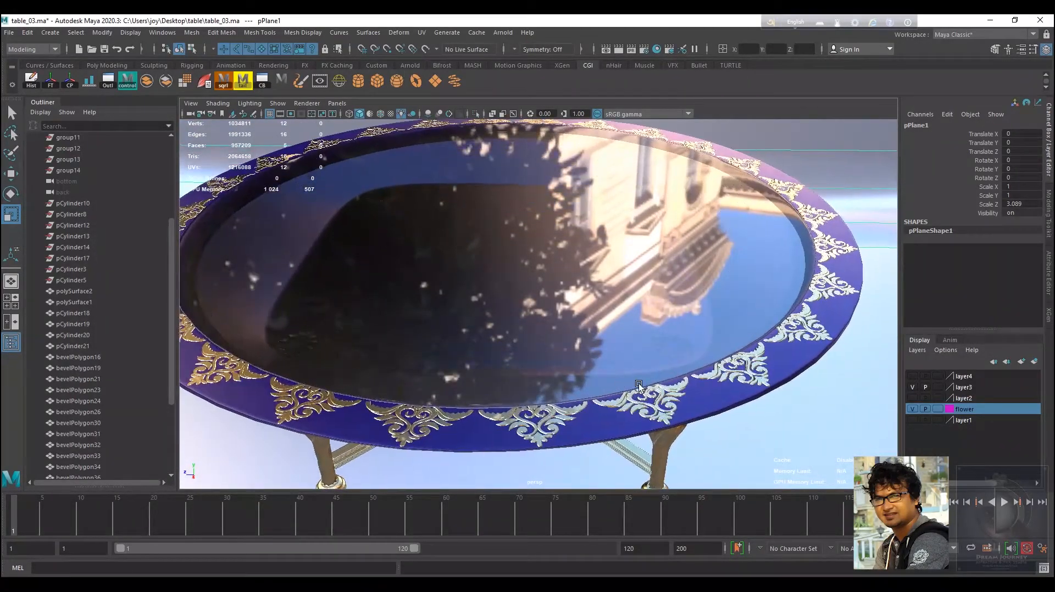
alt+drag(638, 386, 656, 360)
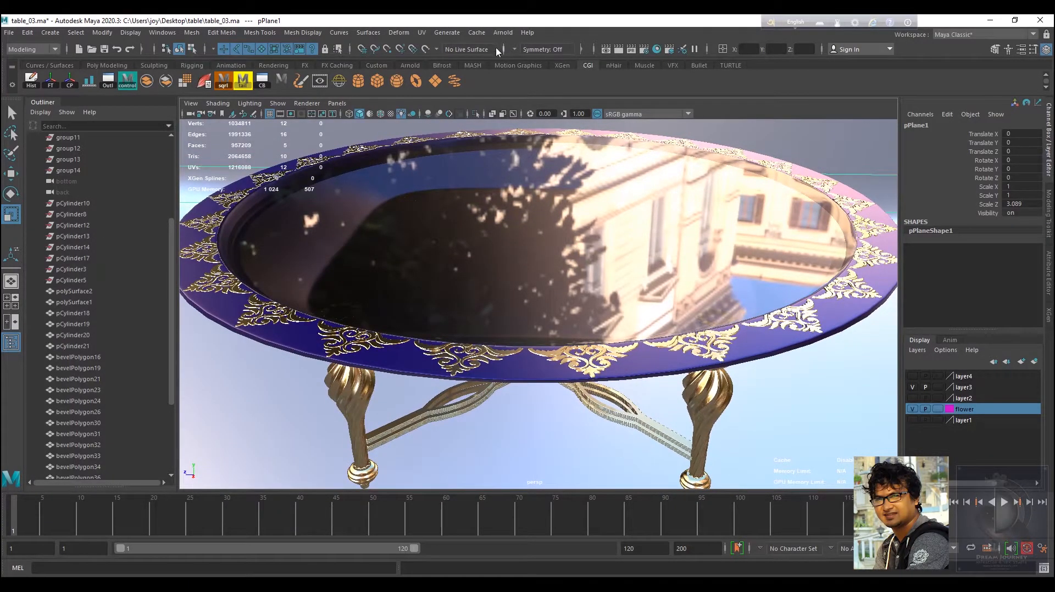
click(502, 32)
key(Escape)
key(ctrl+s)
click(503, 32)
click(564, 64)
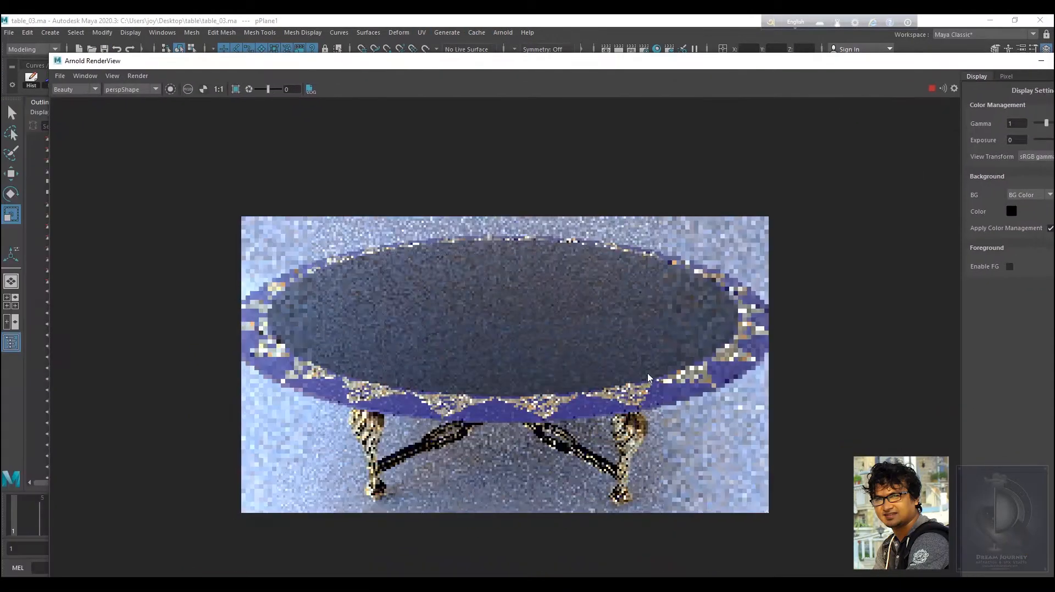
Raise a row of the ground plane's vertices with the Move tool to bend up its back edge.
scroll(448, 420, up, 4)
scroll(448, 419, down, 6)
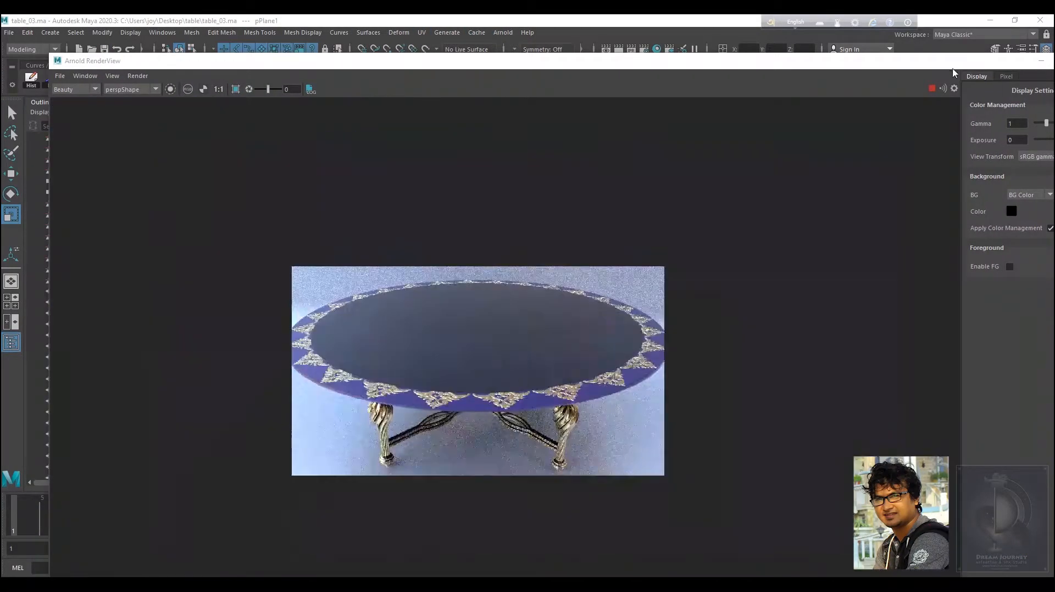
drag(951, 65, 862, 327)
scroll(553, 217, down, 5)
alt+drag(495, 203, 553, 216)
right_drag(528, 219, 484, 220)
click(373, 224)
shift+click(630, 171)
key(w)
drag(547, 132, 547, 172)
alt+drag(594, 264, 650, 297)
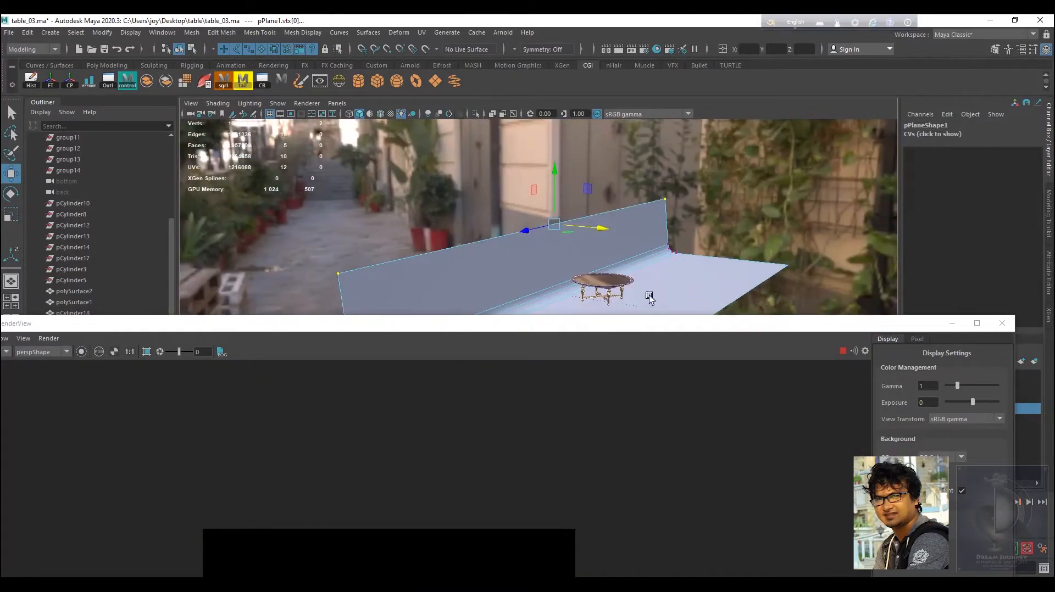
right_drag(650, 297, 678, 275)
drag(670, 323, 993, 131)
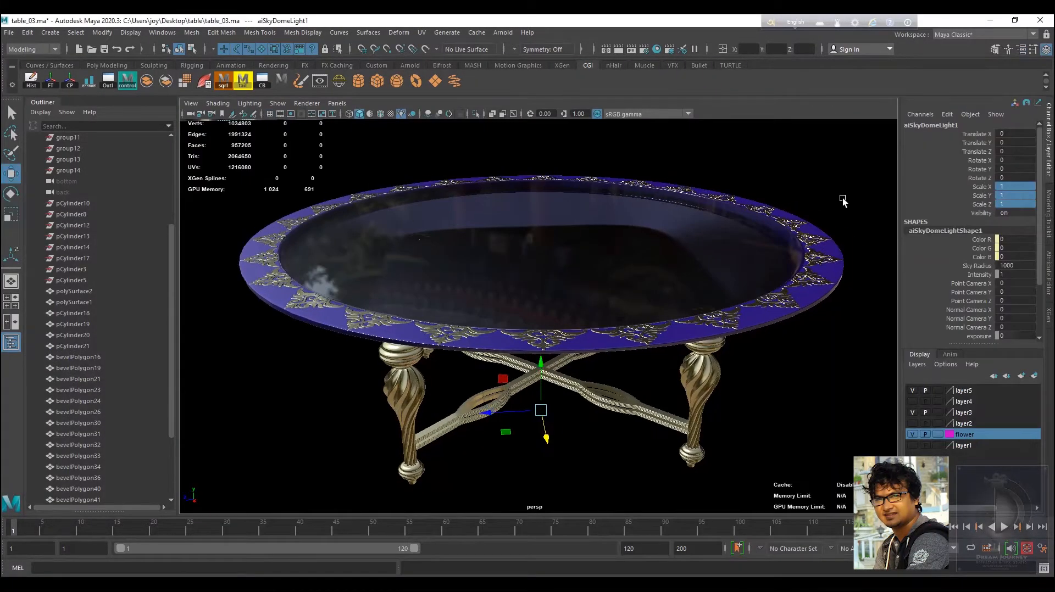
Switch the viewport to look through camera1 and frame the table.
scroll(812, 348, down, 4)
click(814, 369)
click(817, 395)
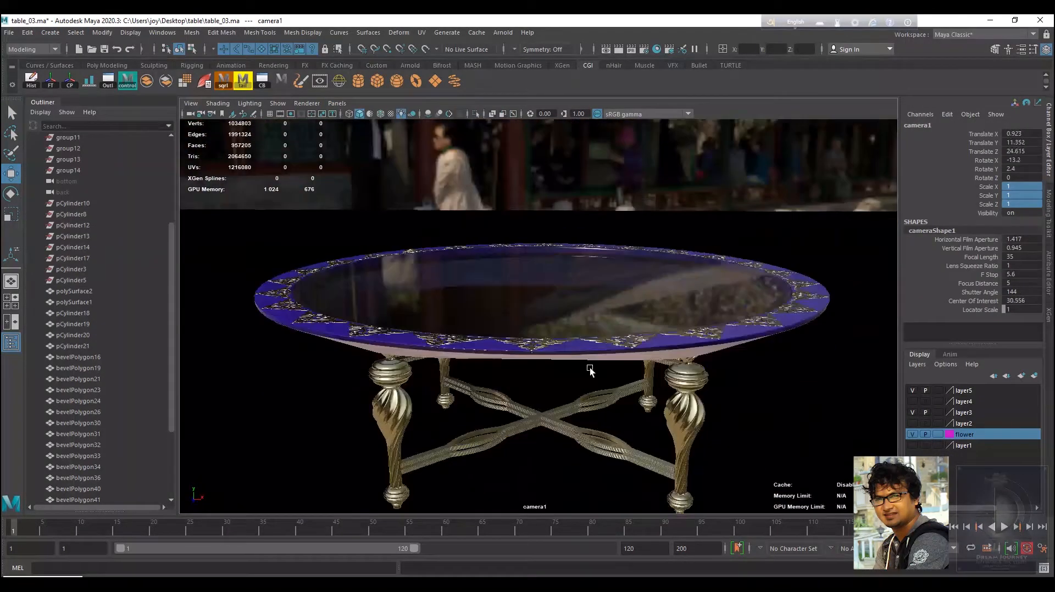
alt+drag(590, 369, 509, 419)
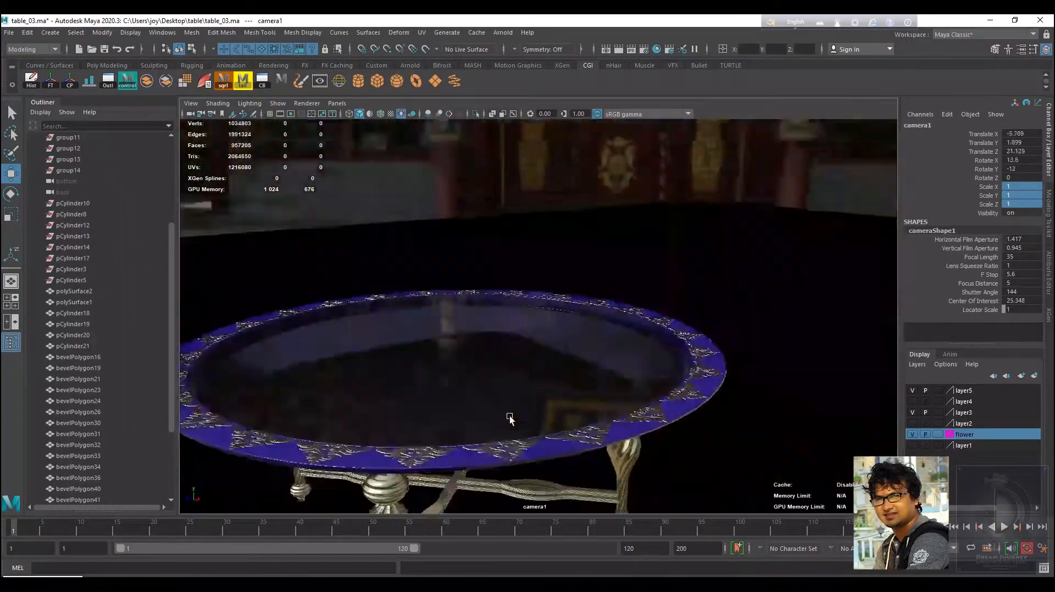
alt+middle_drag(508, 419, 573, 355)
alt+drag(573, 355, 584, 371)
Turn on the resolution gate, safe action and safe title for camera1, then save the scene.
click(190, 103)
click(378, 312)
click(378, 372)
click(378, 410)
click(378, 421)
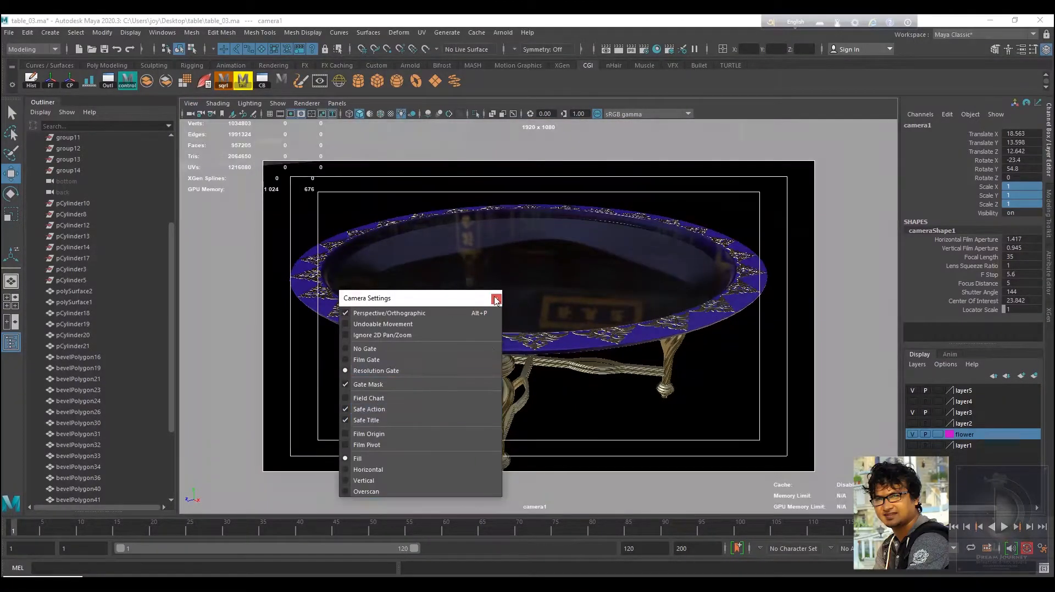
click(497, 300)
alt+drag(510, 329, 507, 311)
key(ctrl+s)
Render the camera1 view in the Render View with the Arnold Renderer.
click(607, 50)
drag(10, 32, 195, 85)
click(374, 112)
click(412, 88)
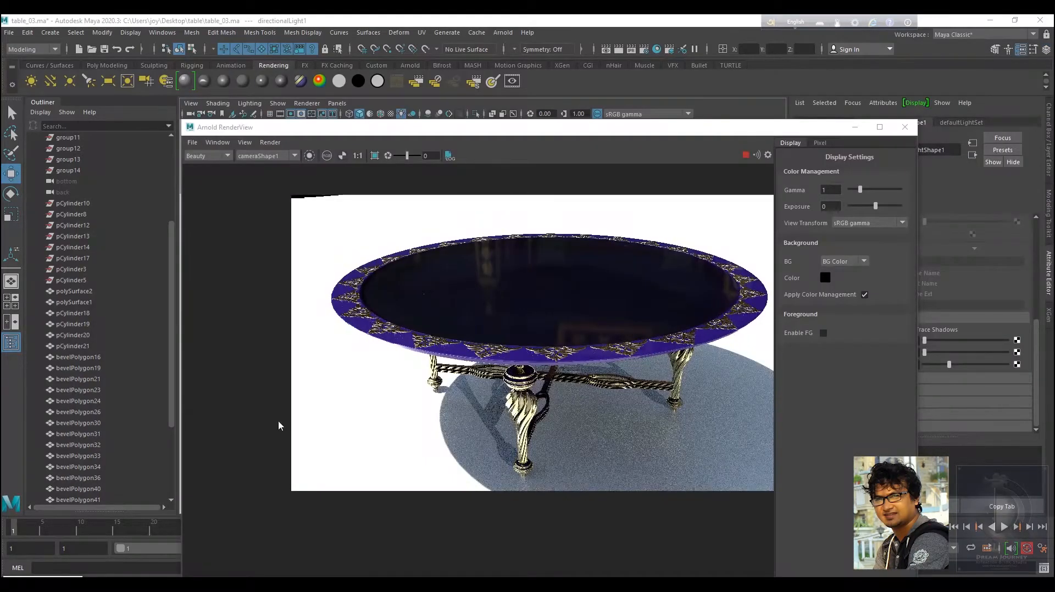
Review the Common tab of the Render Settings and maximize the Render View.
scroll(637, 346, up, 1)
middle_drag(637, 346, 597, 362)
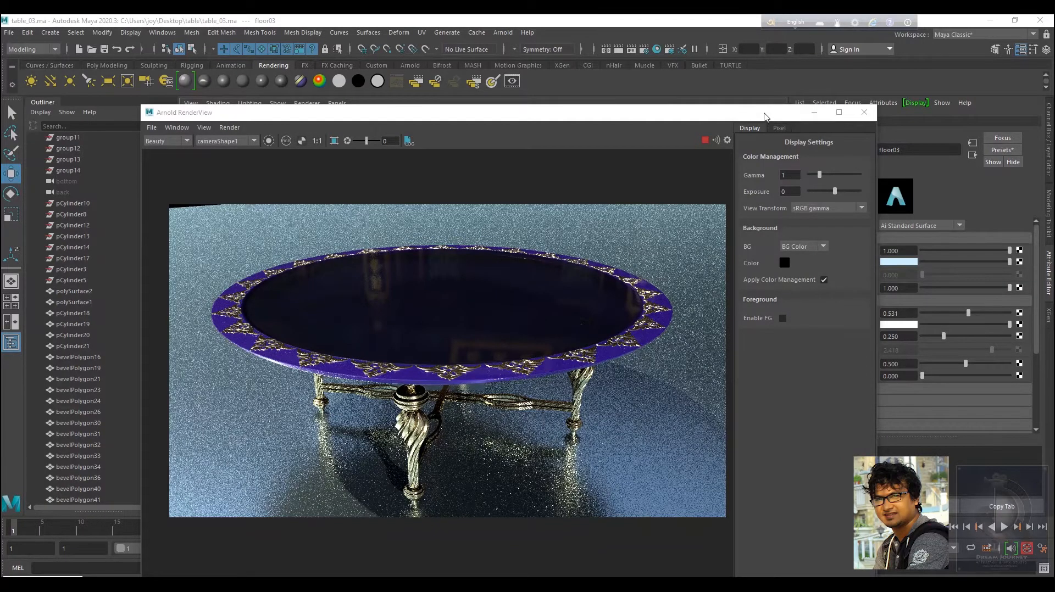
drag(764, 116, 835, 87)
scroll(598, 391, up, 2)
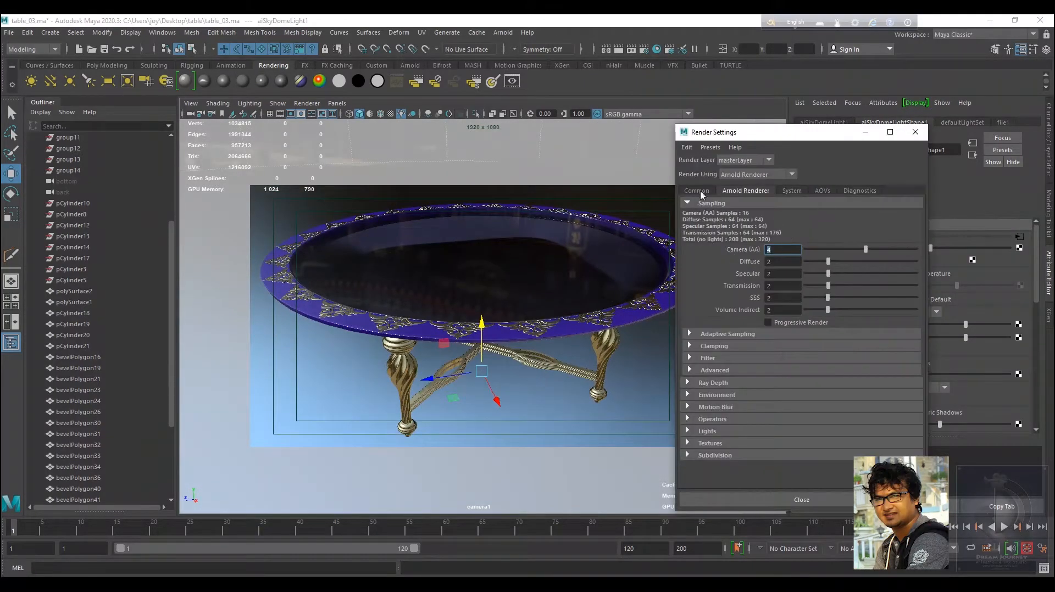
click(697, 191)
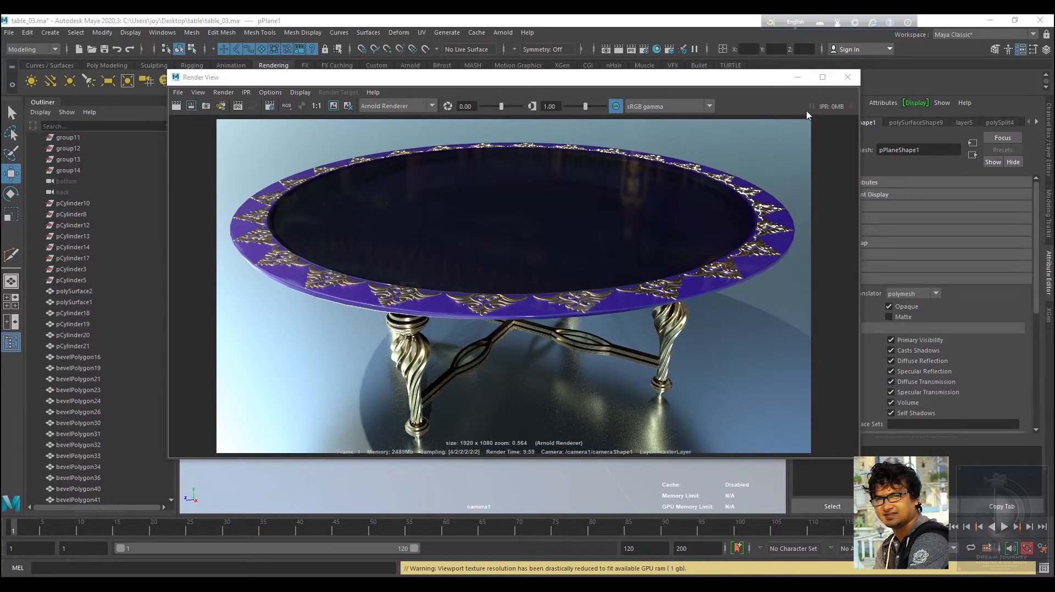
click(822, 77)
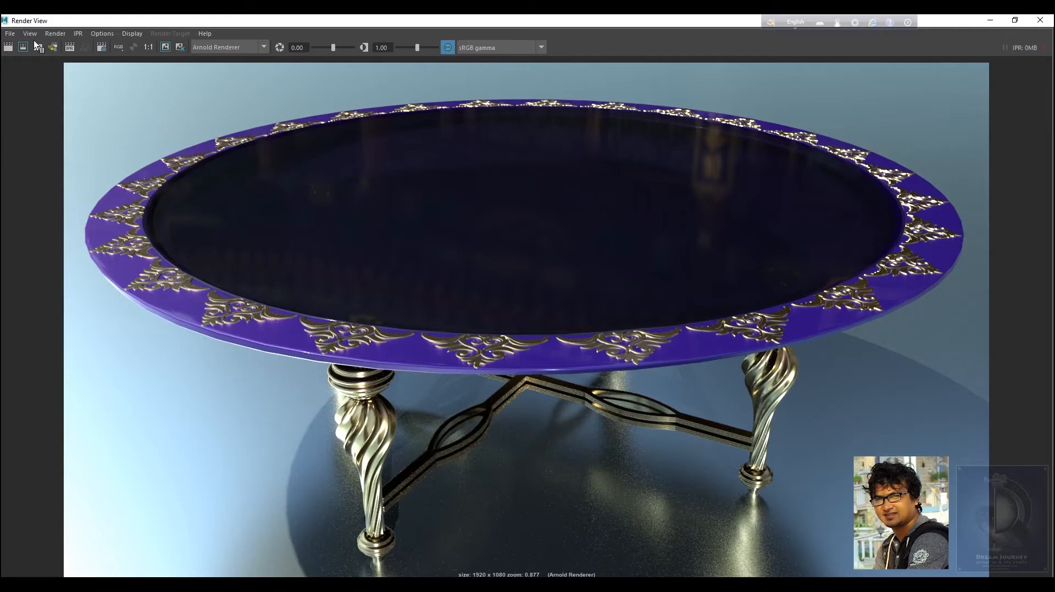
Open Save Image and browse to the table folder on the Desktop.
click(11, 35)
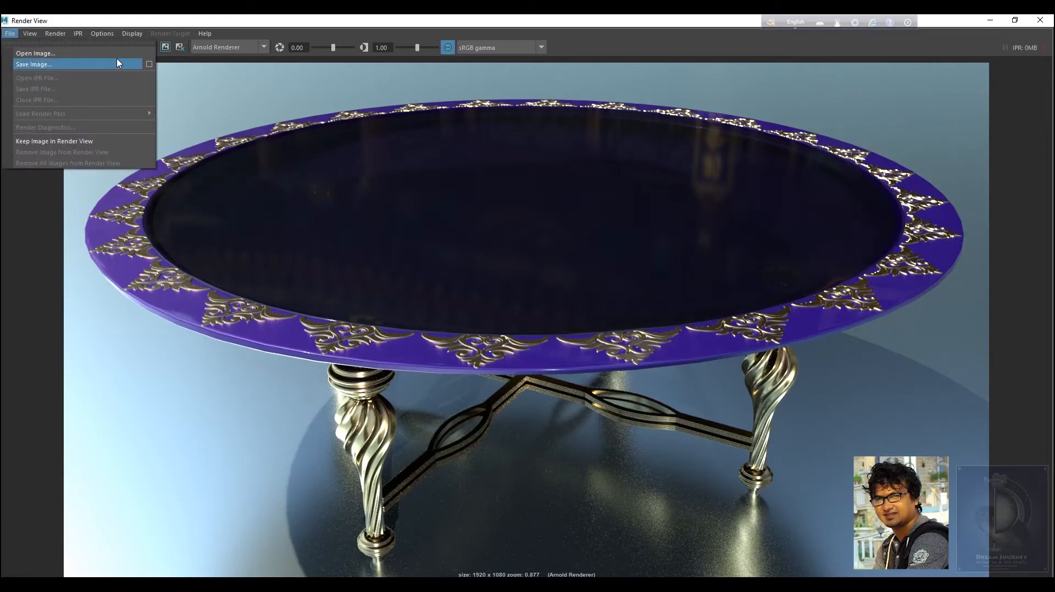
click(33, 65)
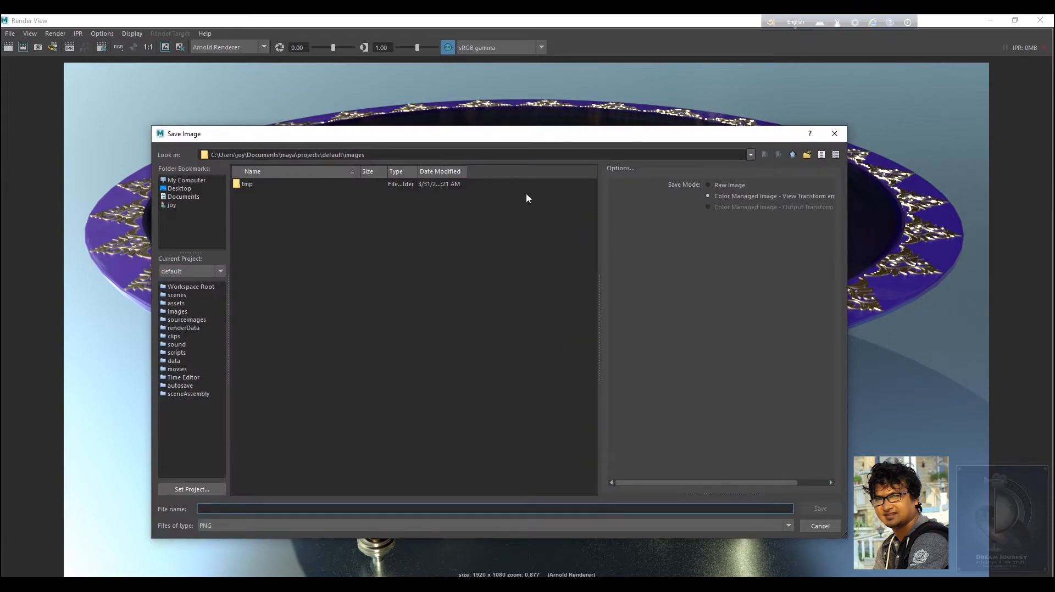
click(177, 189)
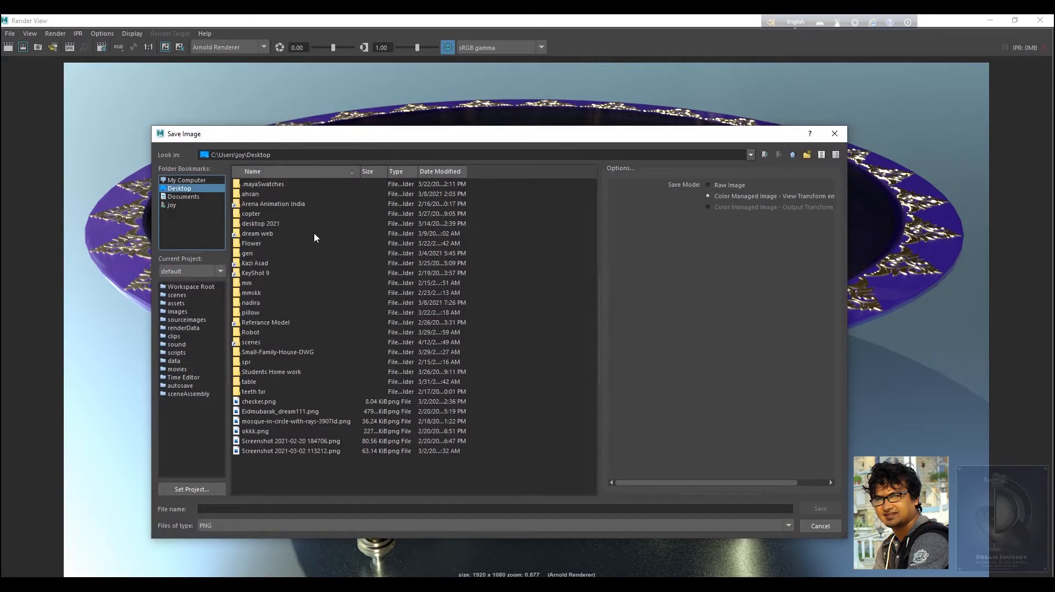
click(278, 225)
key(t)
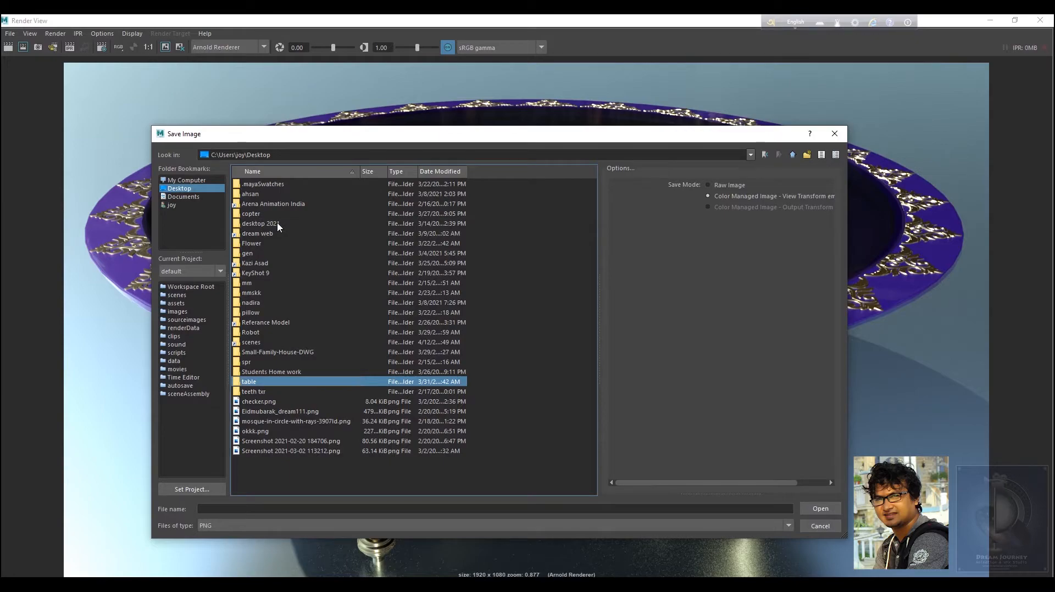
key(Return)
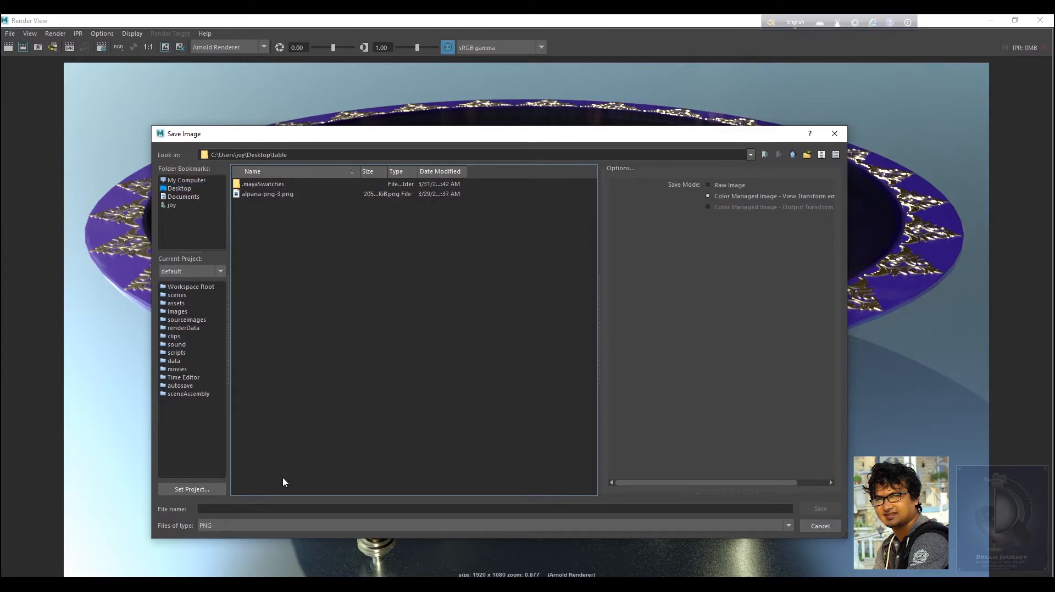
Enter testoutput as the image file name and pick another file type.
click(262, 508)
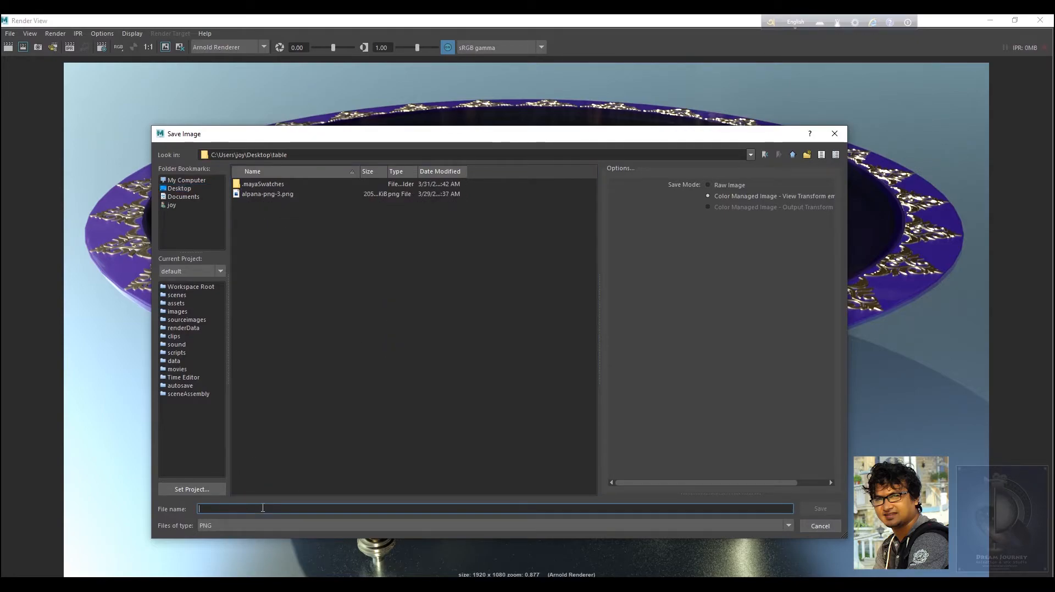
text(testoutput)
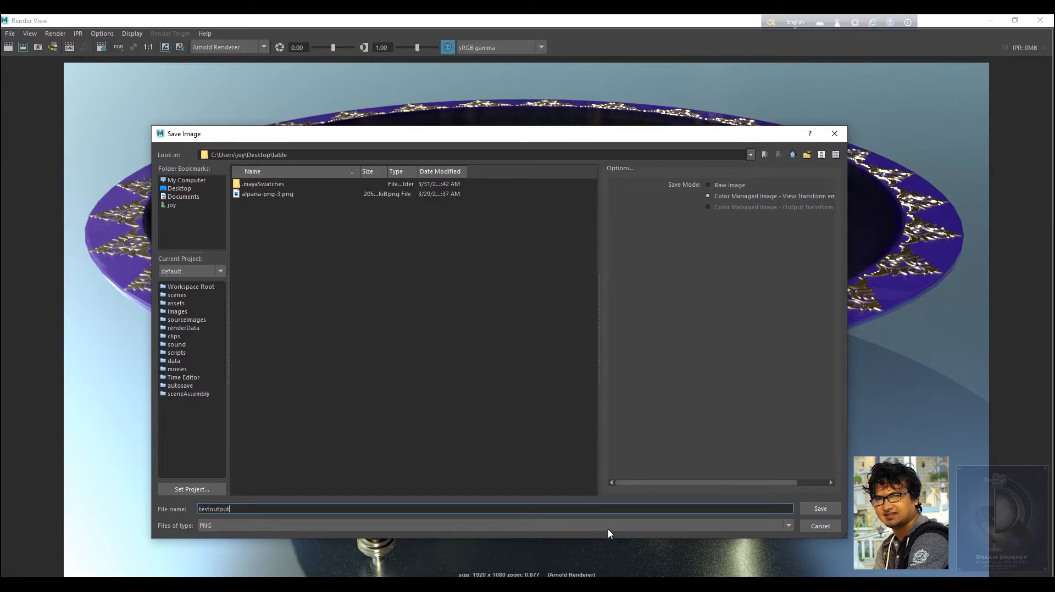
click(609, 531)
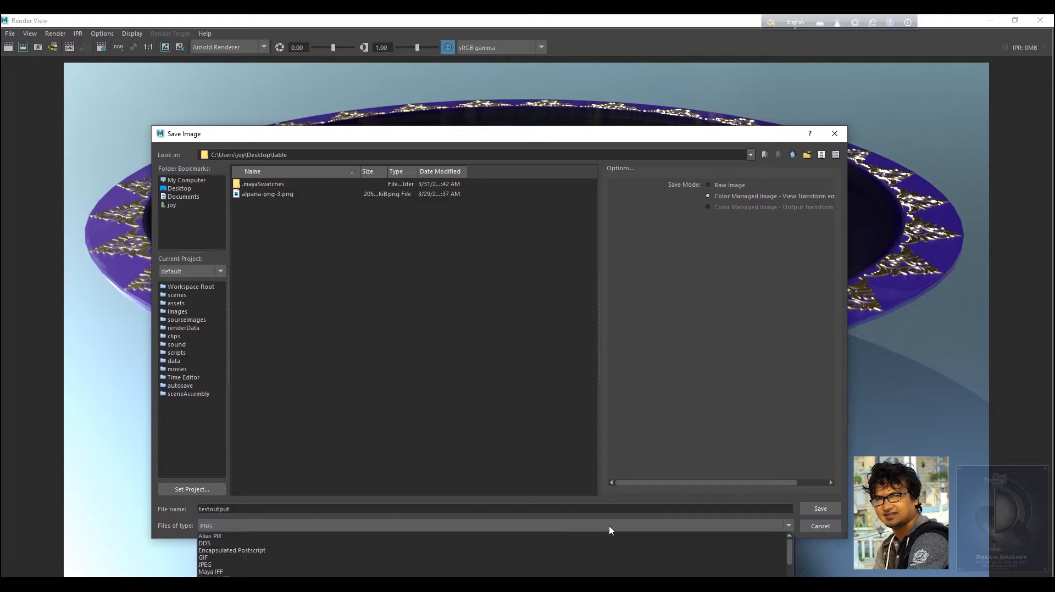
click(258, 587)
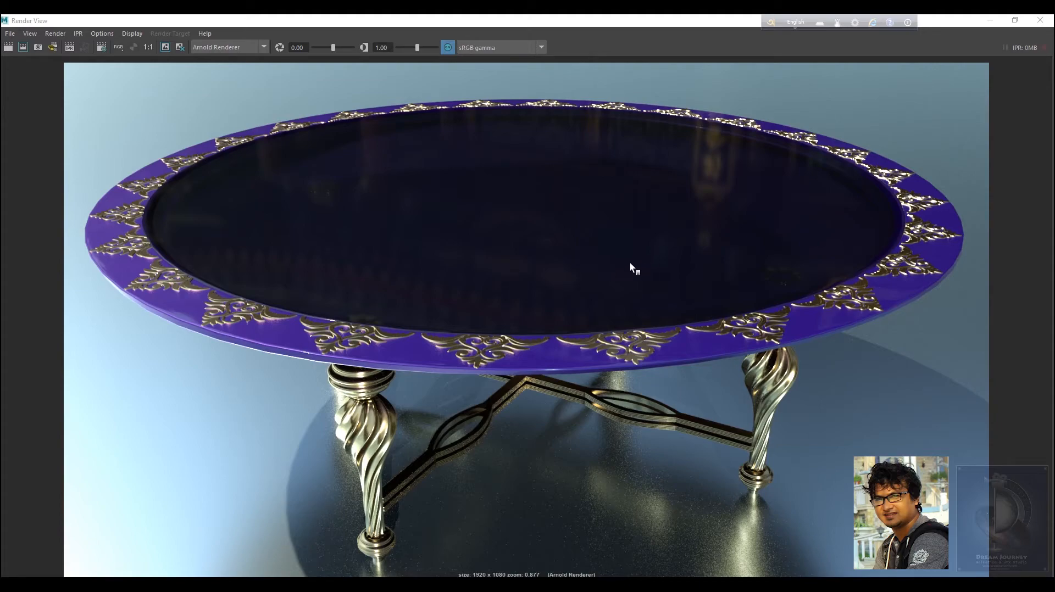
Close the Render View and reframe the table in the camera1 view.
click(1040, 21)
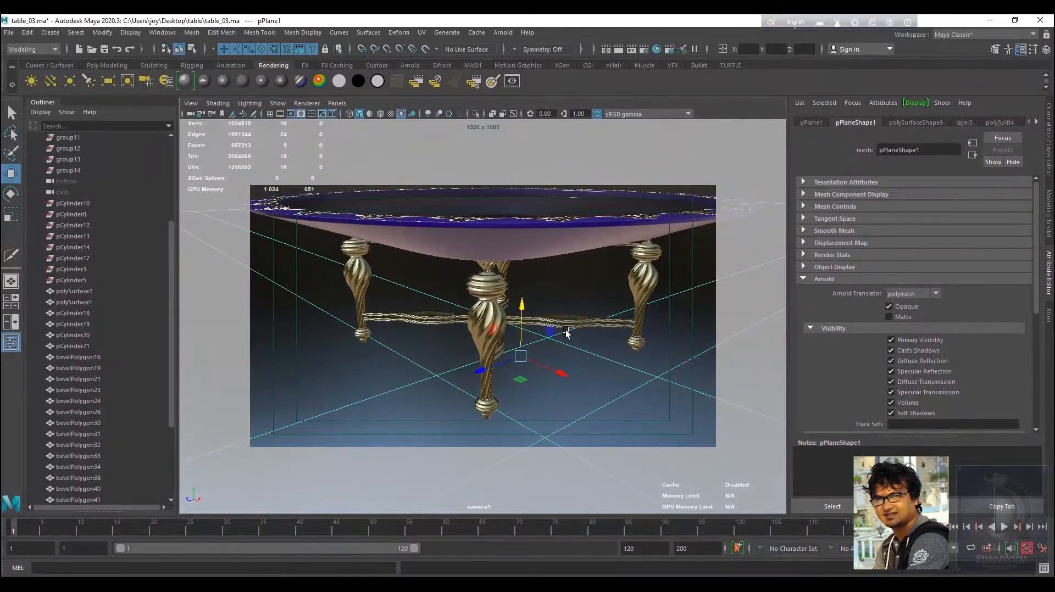
scroll(515, 310, down, 5)
alt+drag(516, 310, 549, 394)
scroll(559, 405, up, 4)
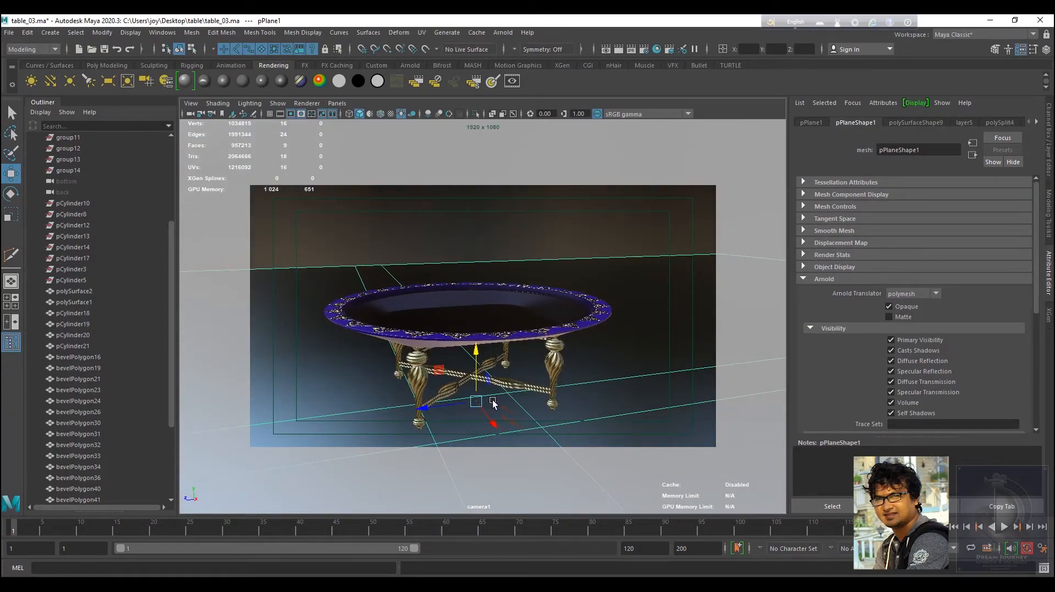
alt+drag(493, 404, 531, 378)
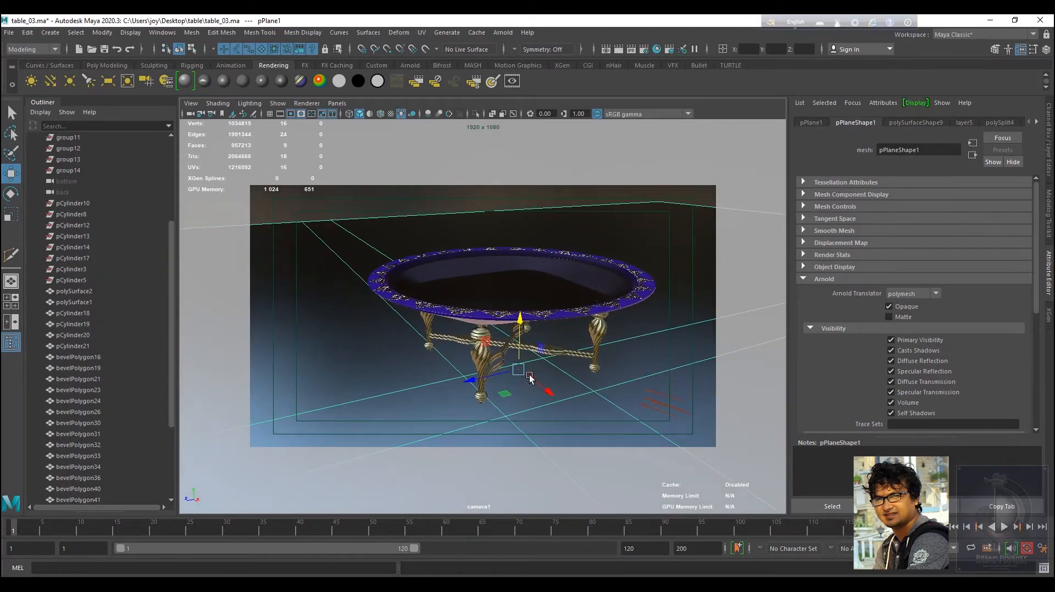
alt+right_drag(529, 378, 580, 394)
alt+drag(581, 394, 517, 318)
scroll(511, 384, up, 5)
scroll(517, 330, down, 5)
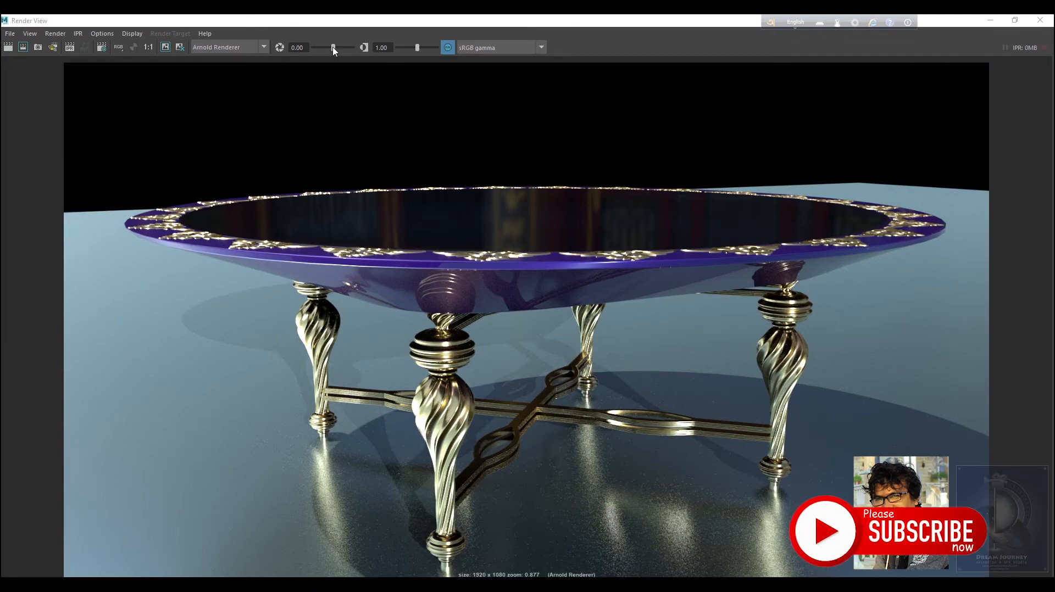
Set the Render View exposure to -0.46 and gamma to 0.96.
drag(333, 48, 326, 48)
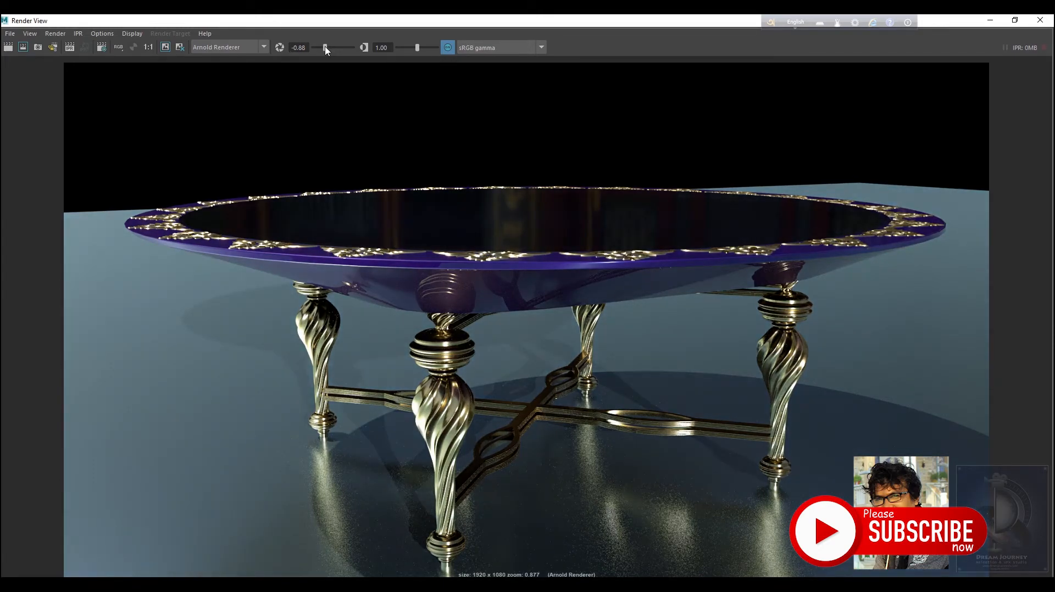
drag(325, 50, 329, 50)
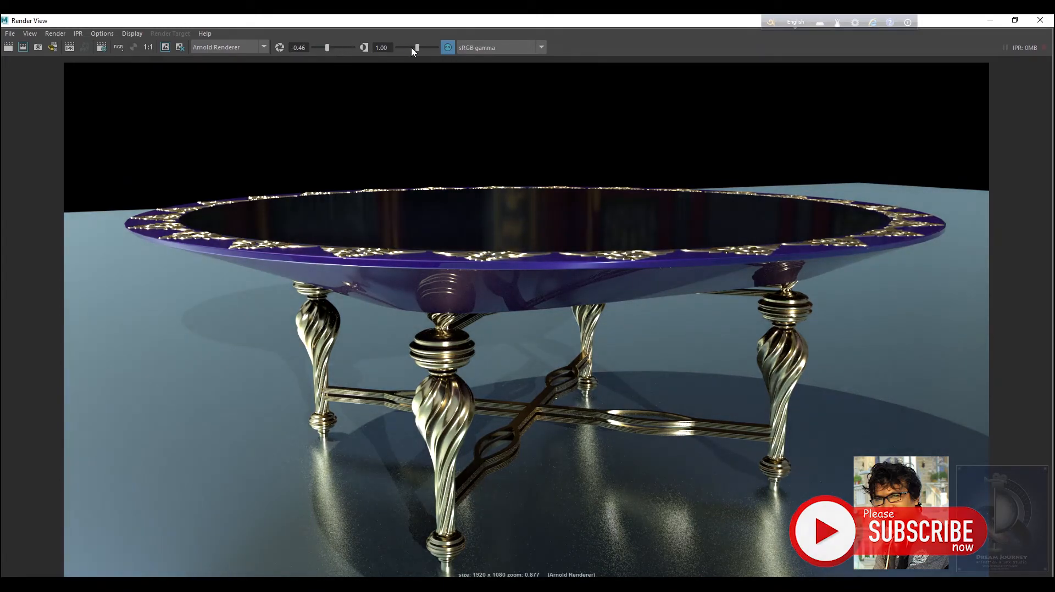
drag(417, 48, 414, 47)
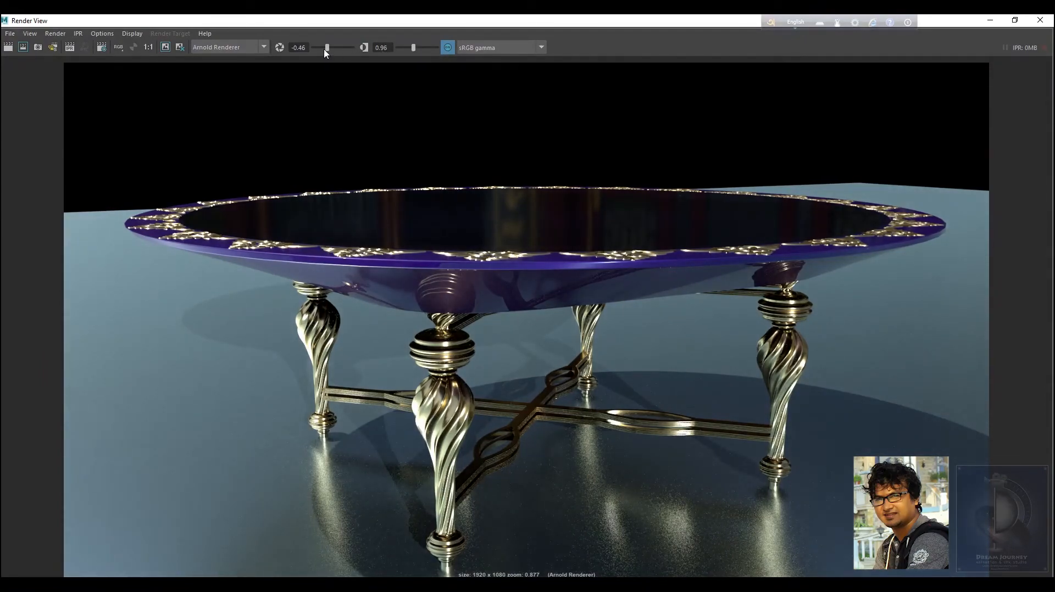
Set the Render View exposure back to 0.00.
drag(327, 48, 334, 48)
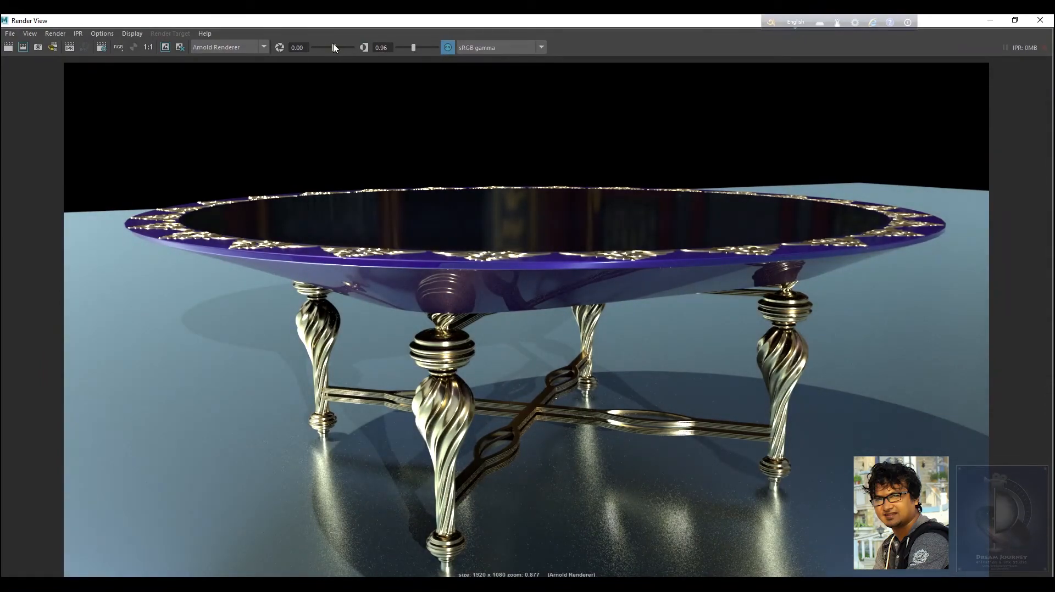
drag(413, 48, 412, 48)
Save the rendered image in the table folder as testoutput02, a PNG file.
click(10, 34)
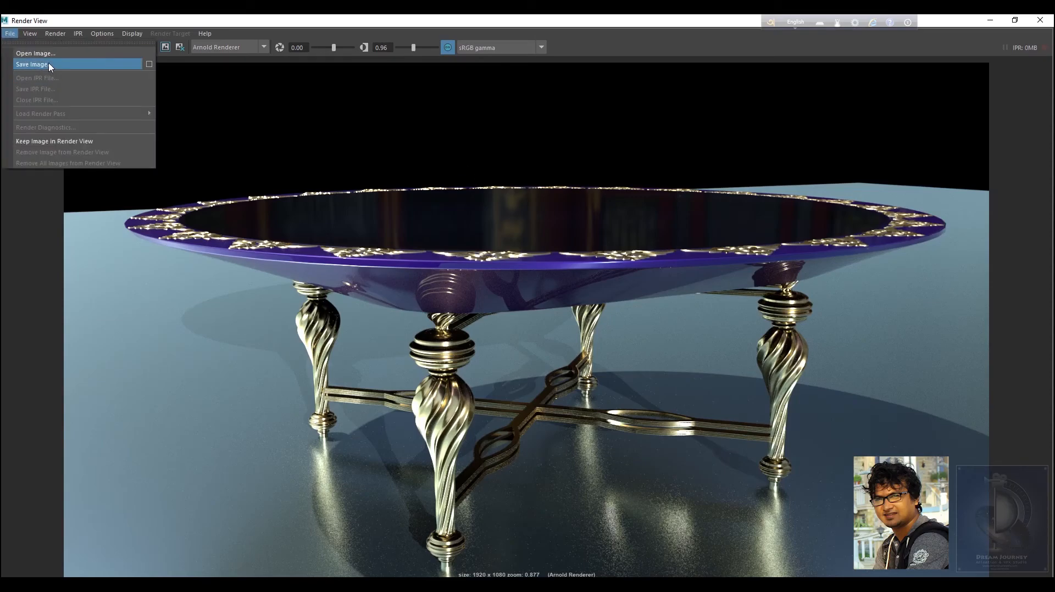
click(51, 65)
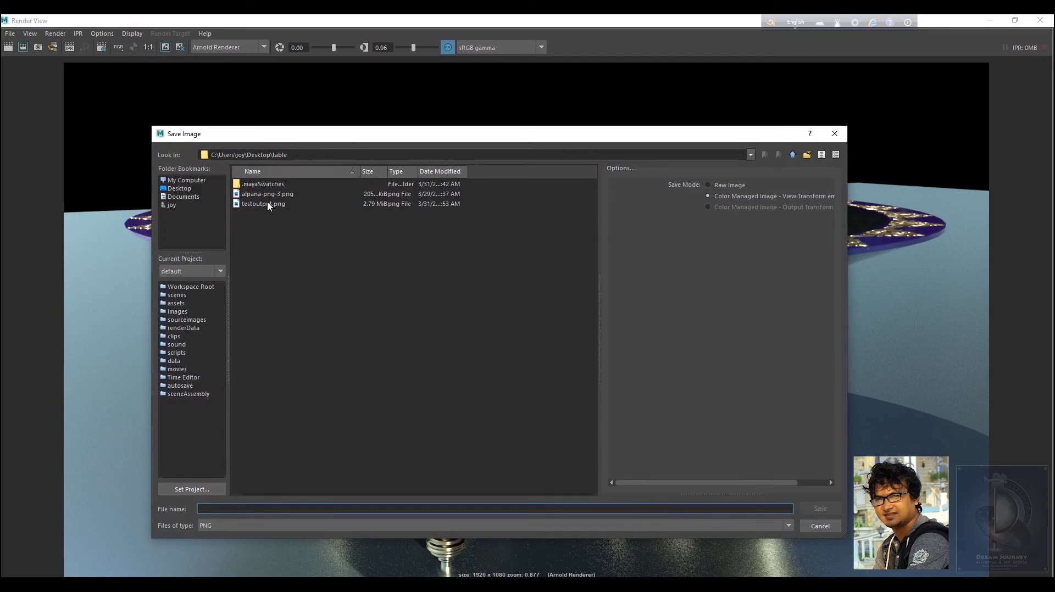
click(268, 205)
click(251, 509)
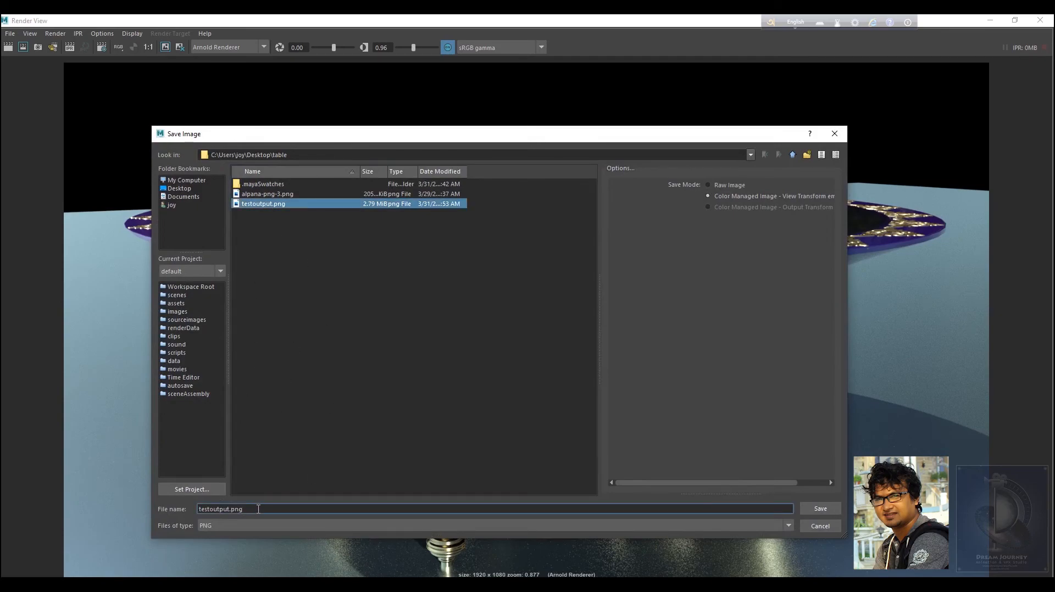
key(BackSpace)
key(BackSpace)
key(BackSpace)
key(BackSpace)
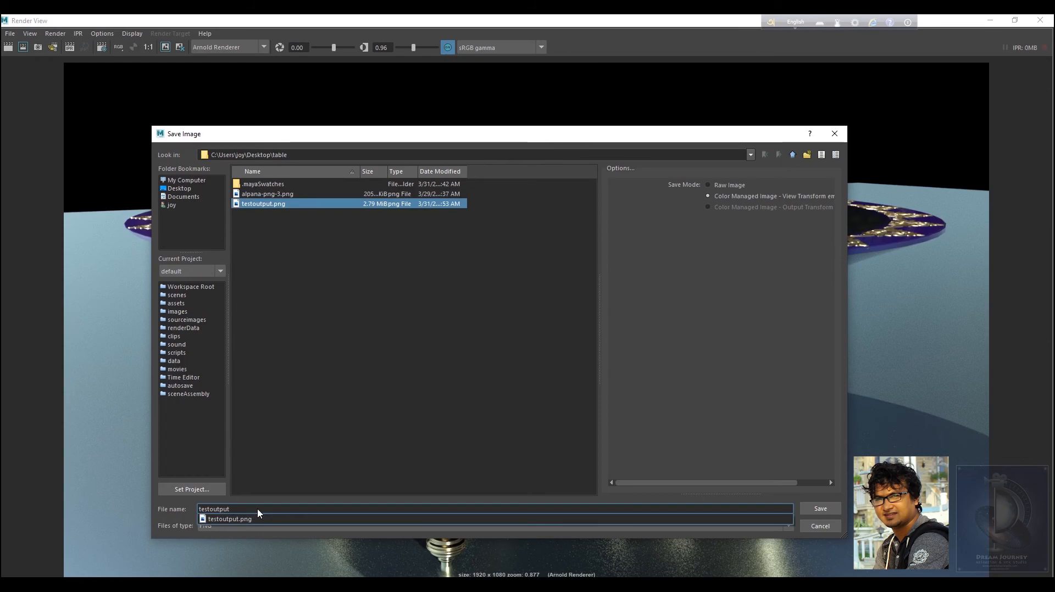
text(02)
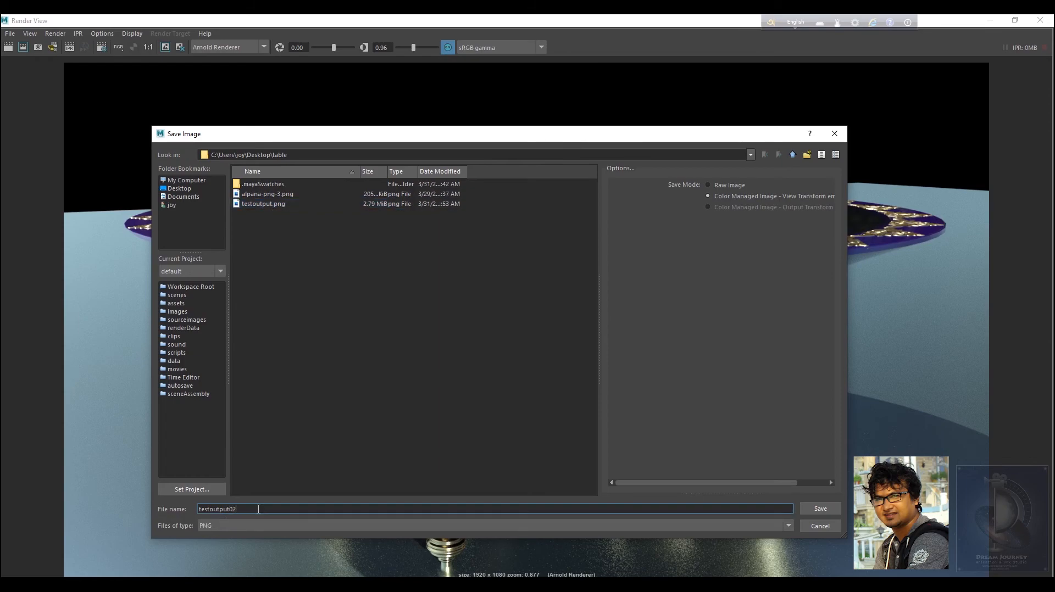
key(Return)
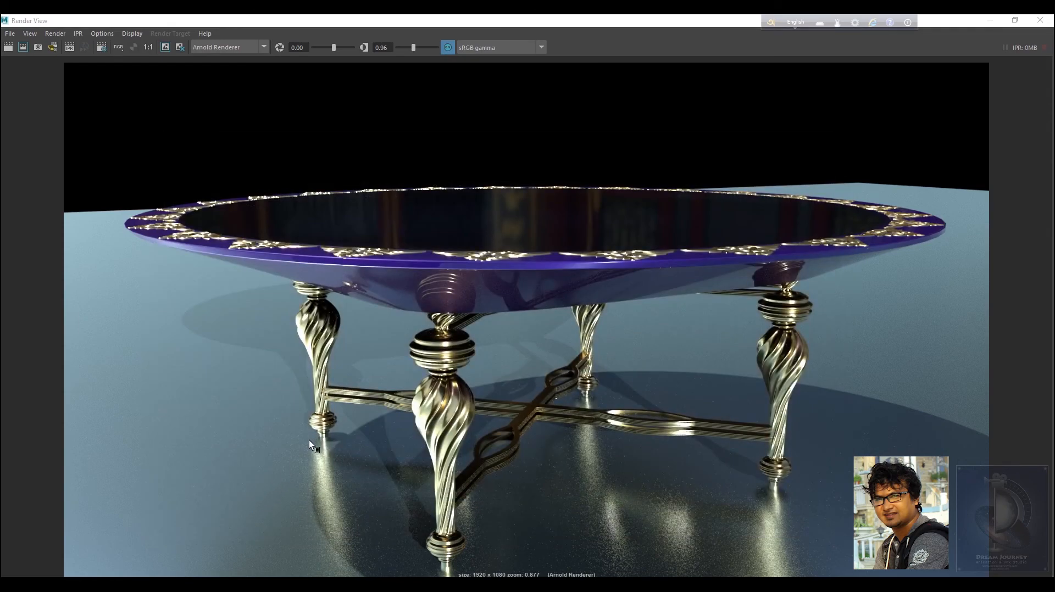